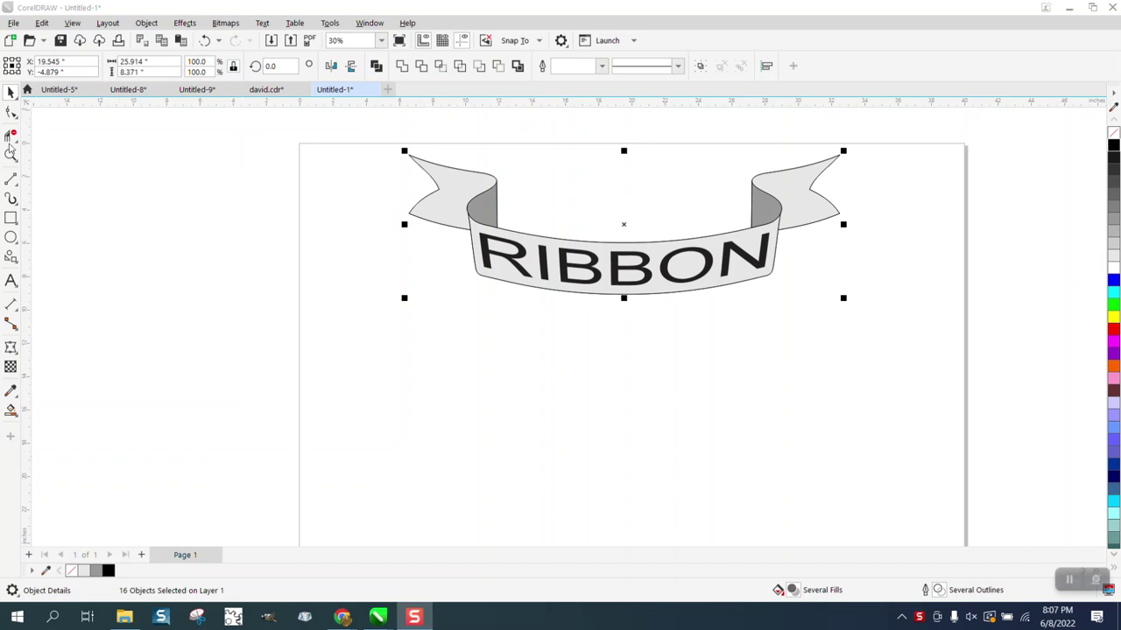
Zoom in on the banner and draw a shallow 3-Point Curve arc below it.
left_click(10, 155)
left_click_drag(378, 130, 877, 289)
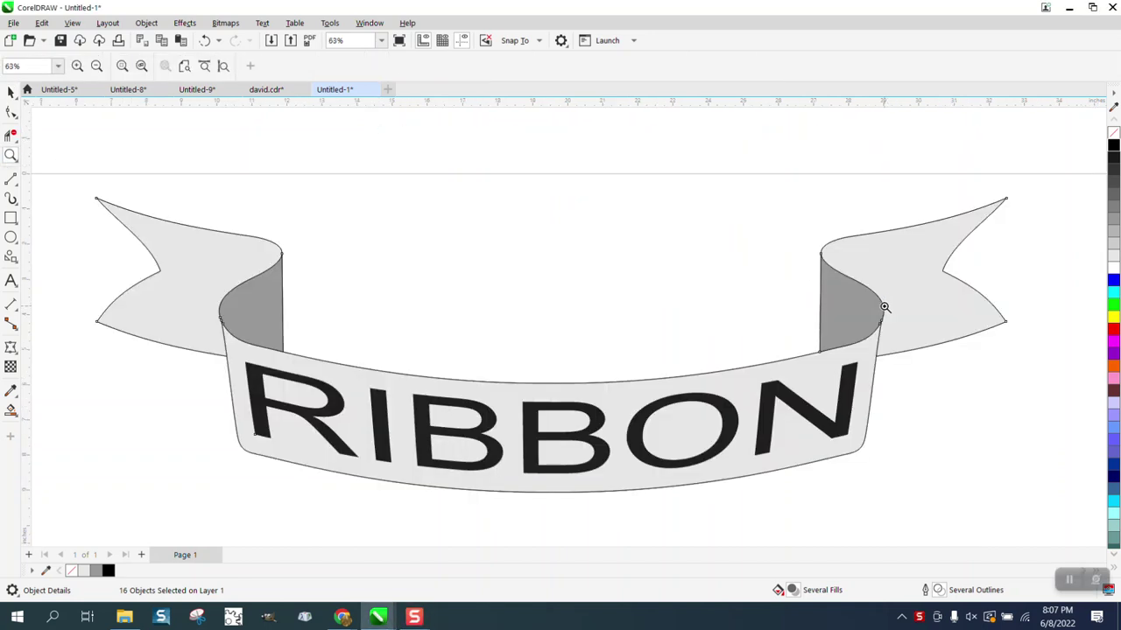
scroll(688, 275, "down", 2)
scroll(654, 242, "down", 1)
scroll(640, 242, "down", 1)
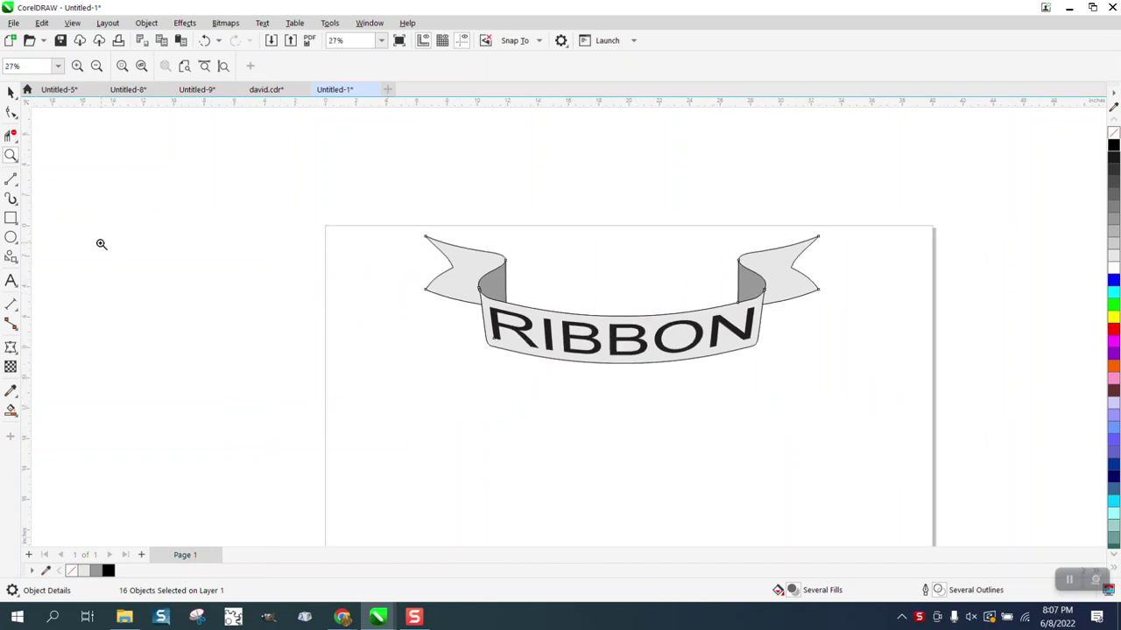
left_click(18, 186)
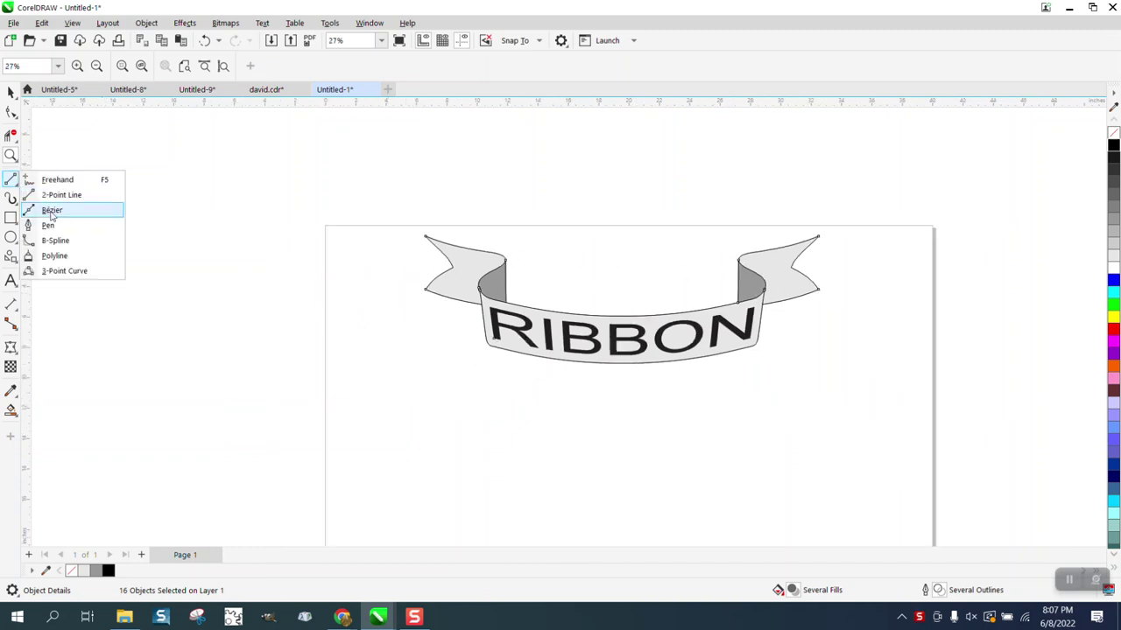
left_click(55, 272)
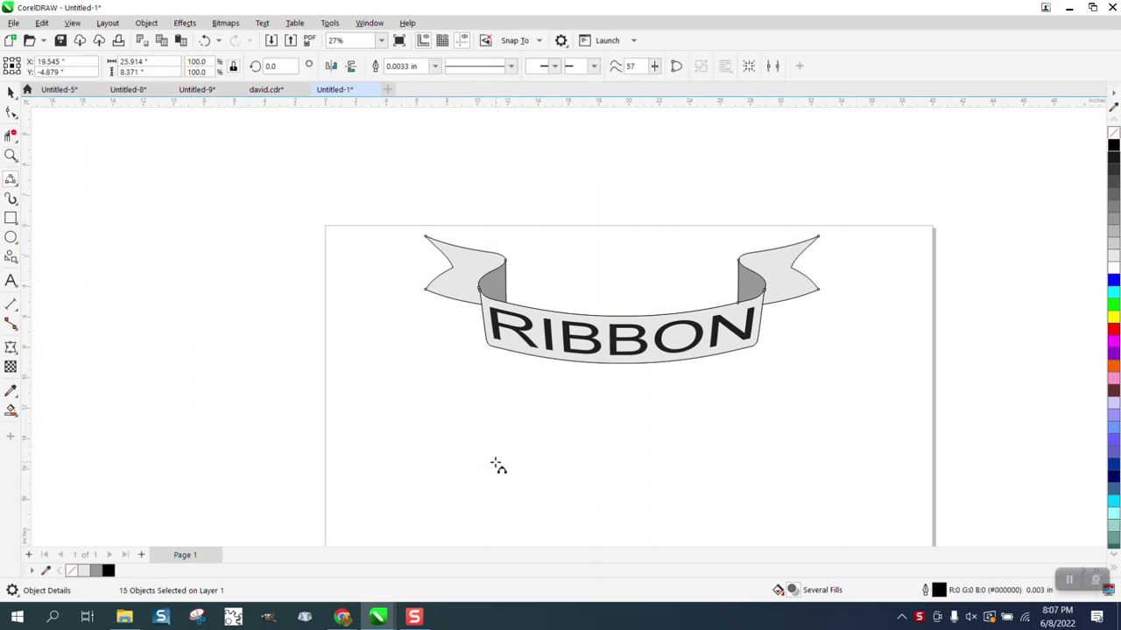
left_click_drag(492, 456, 775, 457)
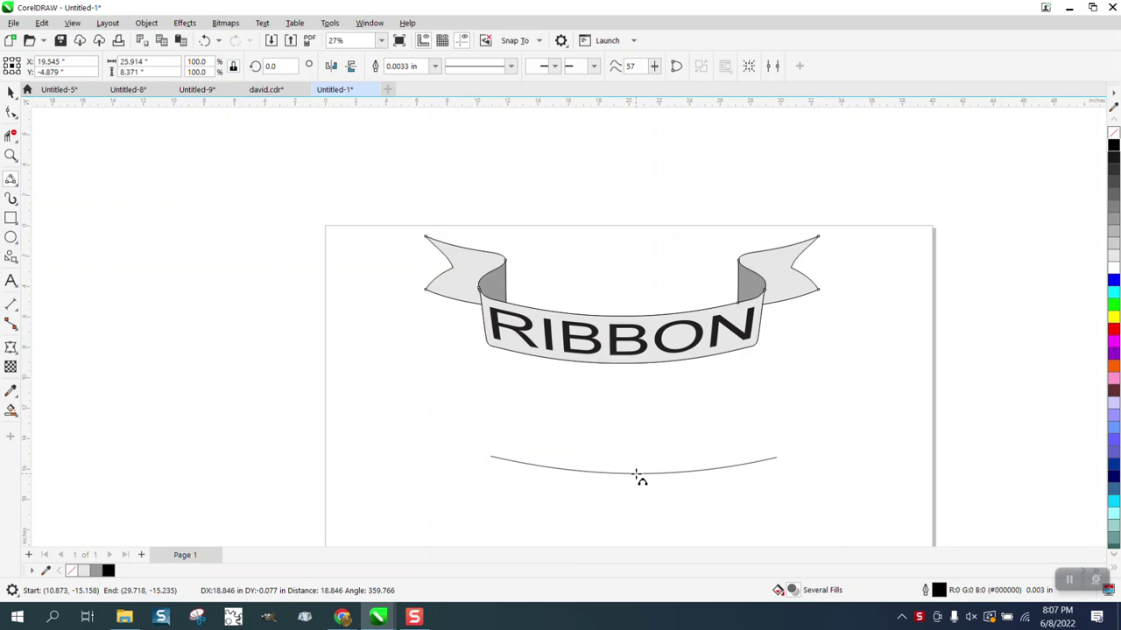
left_click(639, 479)
Duplicate the arc with Ctrl+D and move the copy up above the original.
left_click(10, 92)
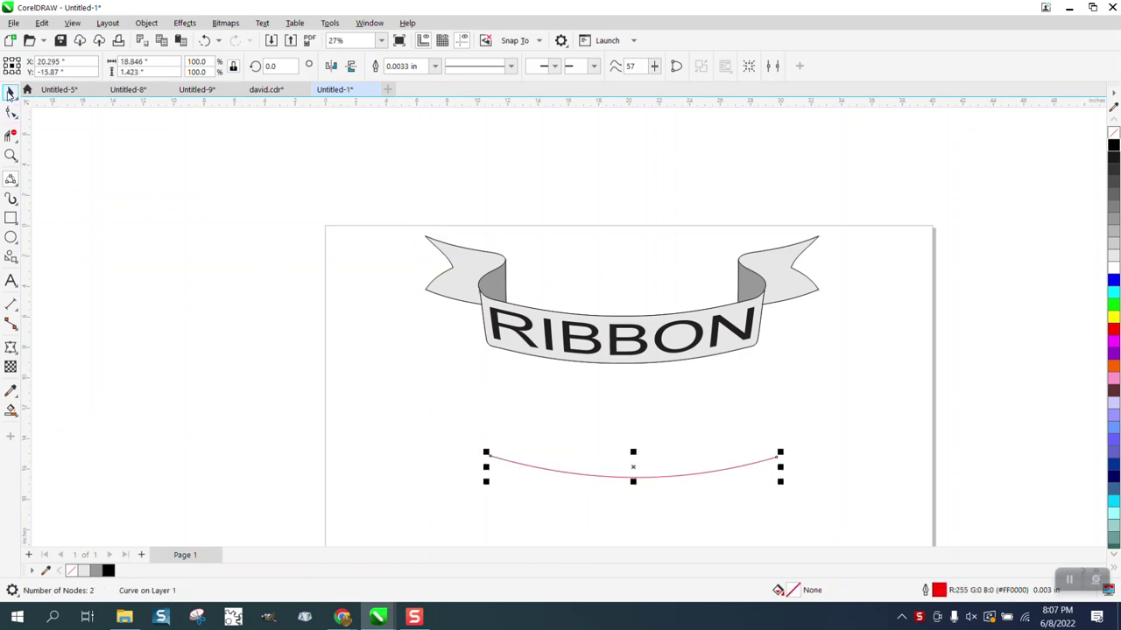
left_click(455, 179)
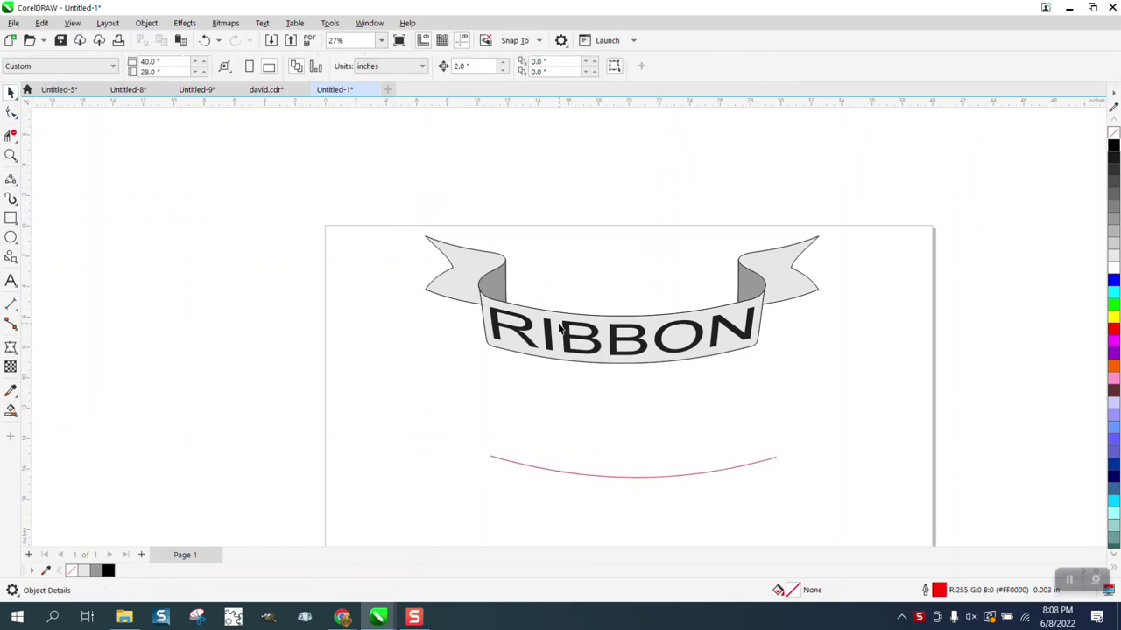
left_click(601, 477)
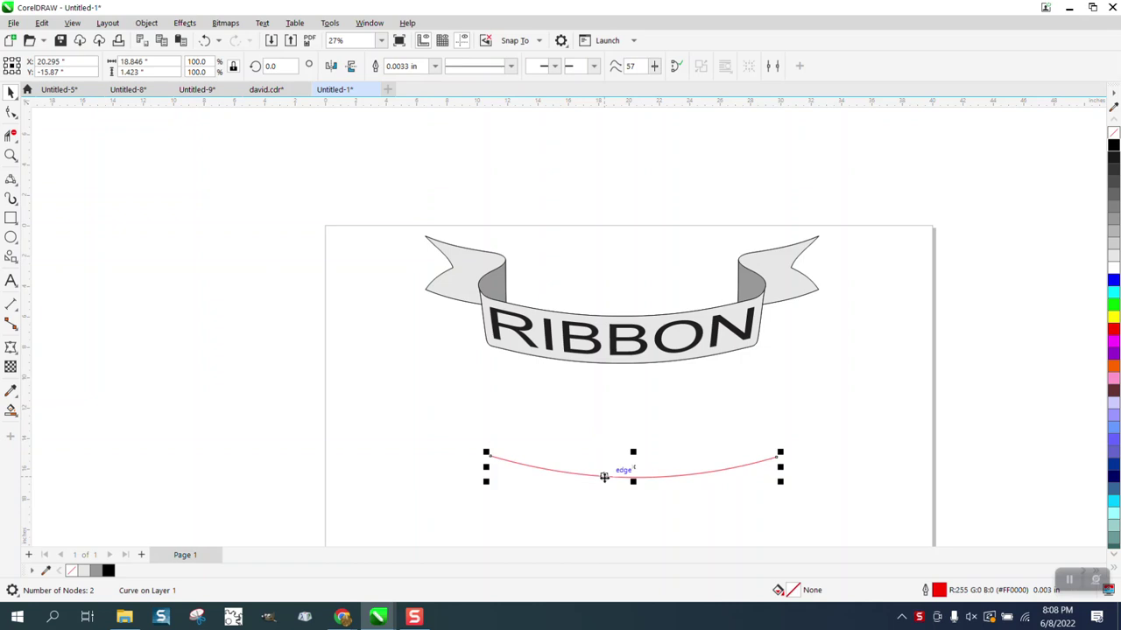
key("ctrl+d")
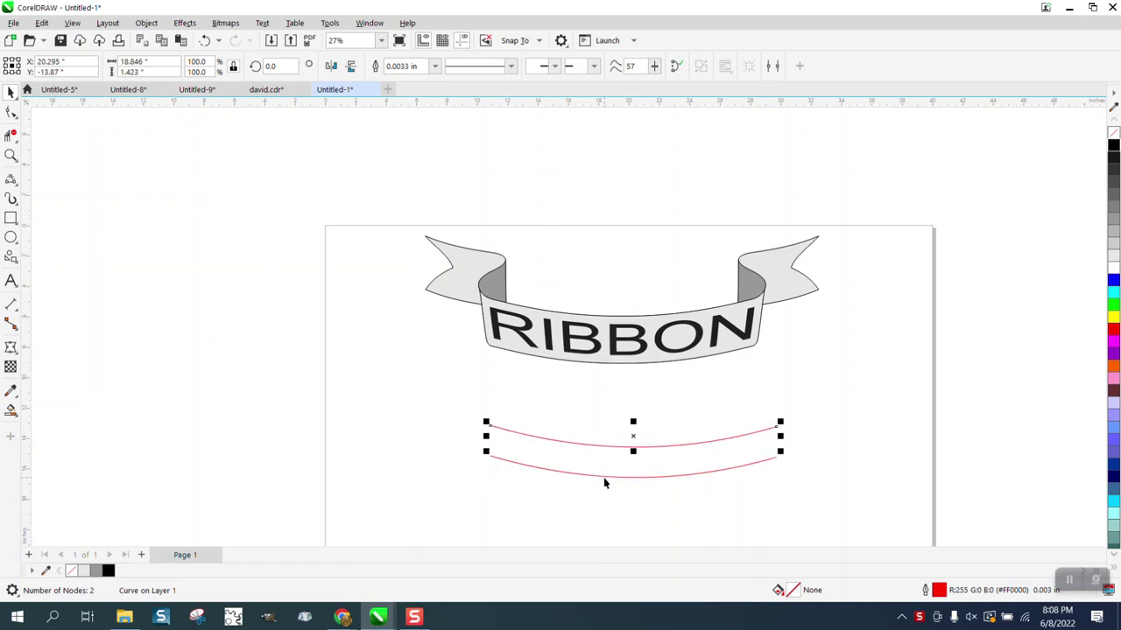
left_click_drag(634, 438, 654, 422)
left_click(807, 422)
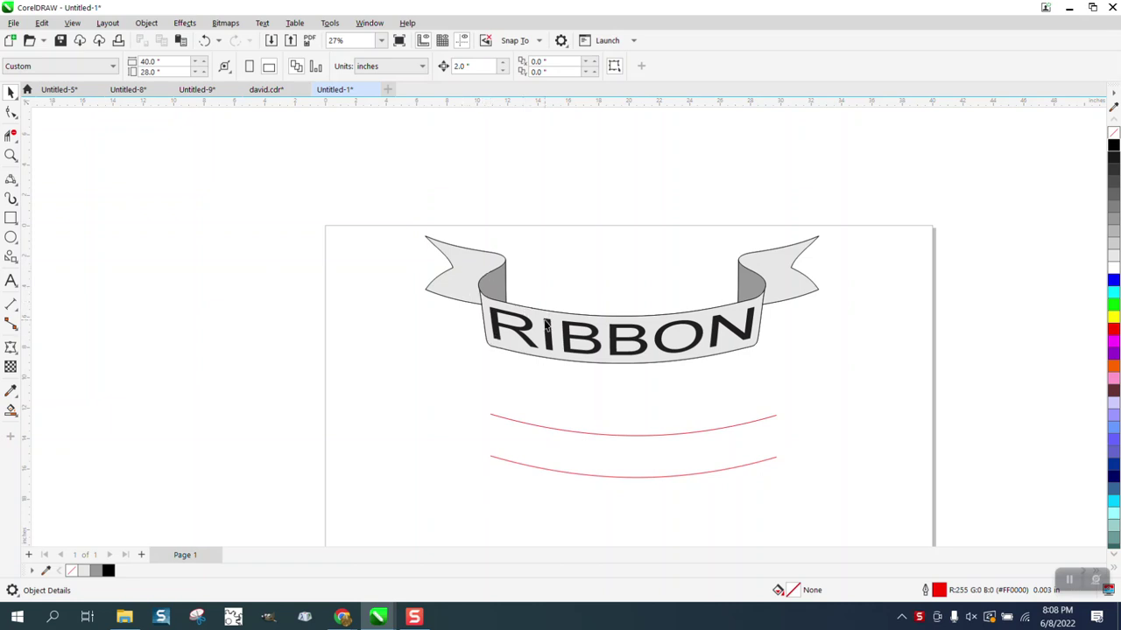
Move the first banner right and down, then zoom in on it and the arcs.
left_click_drag(402, 213, 833, 393)
scroll(648, 324, "down", 1)
left_click_drag(644, 321, 726, 406)
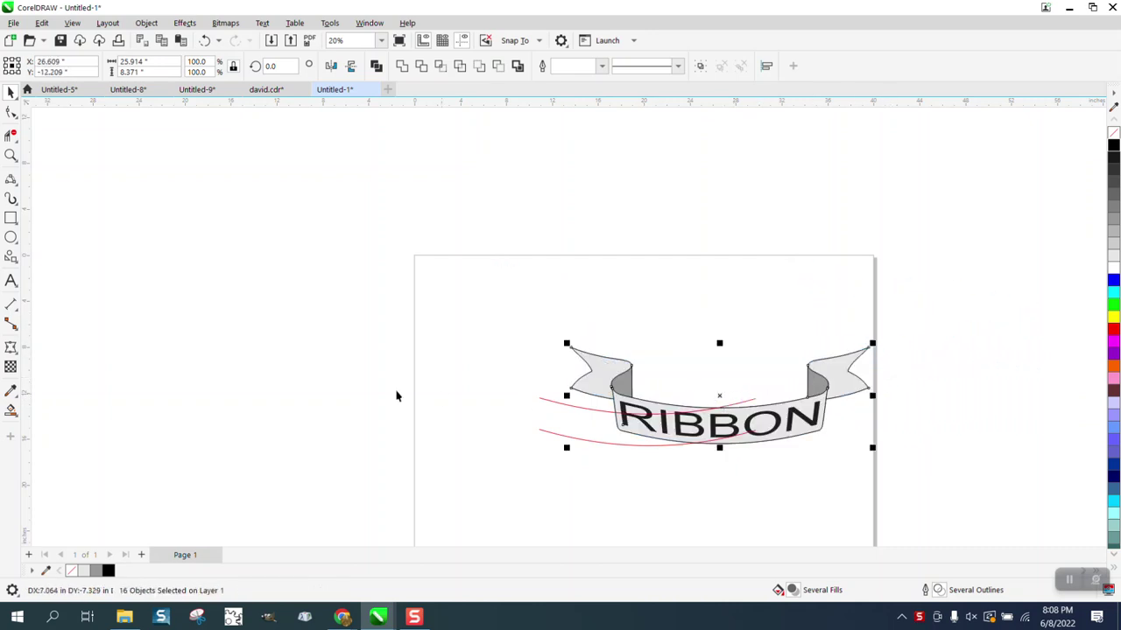
left_click(10, 155)
left_click_drag(400, 290, 872, 525)
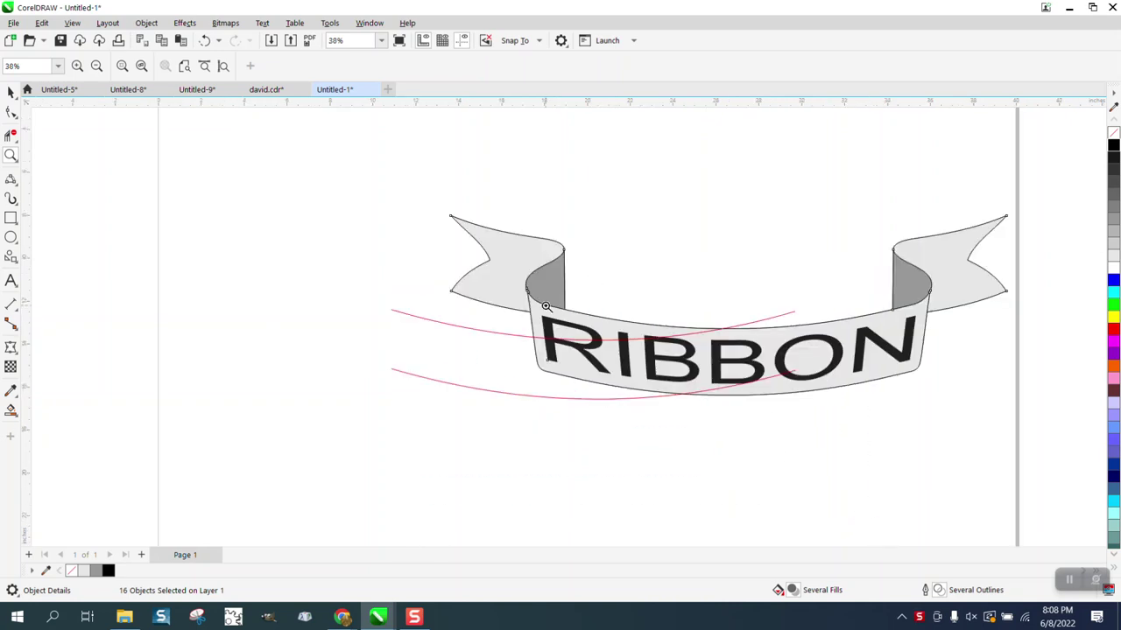
Draw a two-part 3-point tail curve to the upper arc's left end and delete its middle node.
left_click(16, 188)
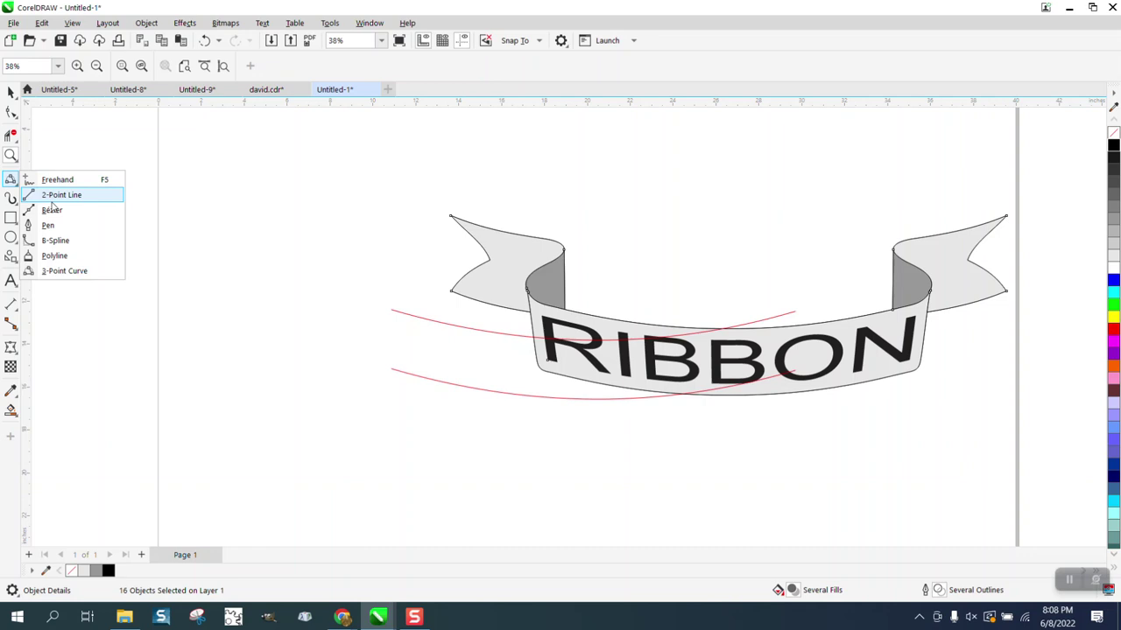
left_click(125, 270)
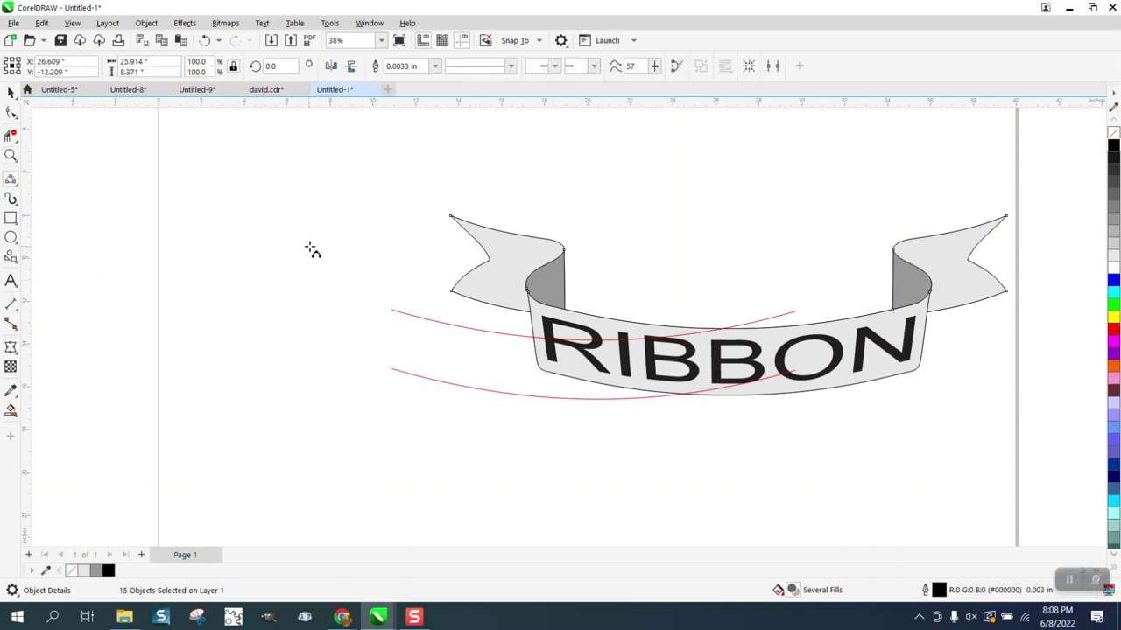
left_click_drag(312, 248, 393, 263)
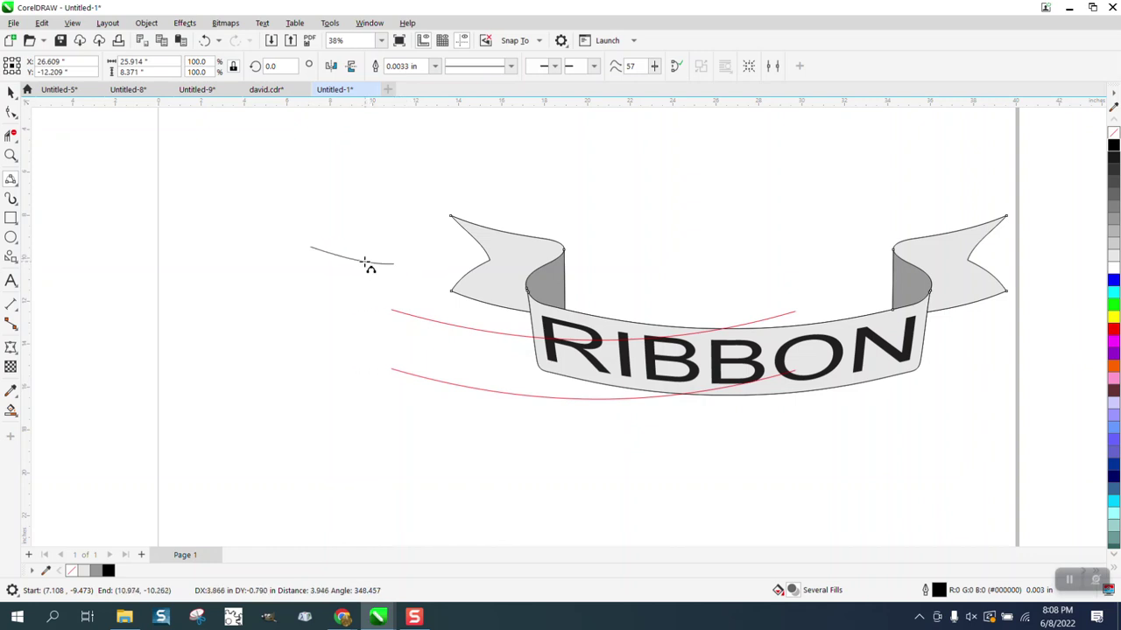
left_click(363, 259)
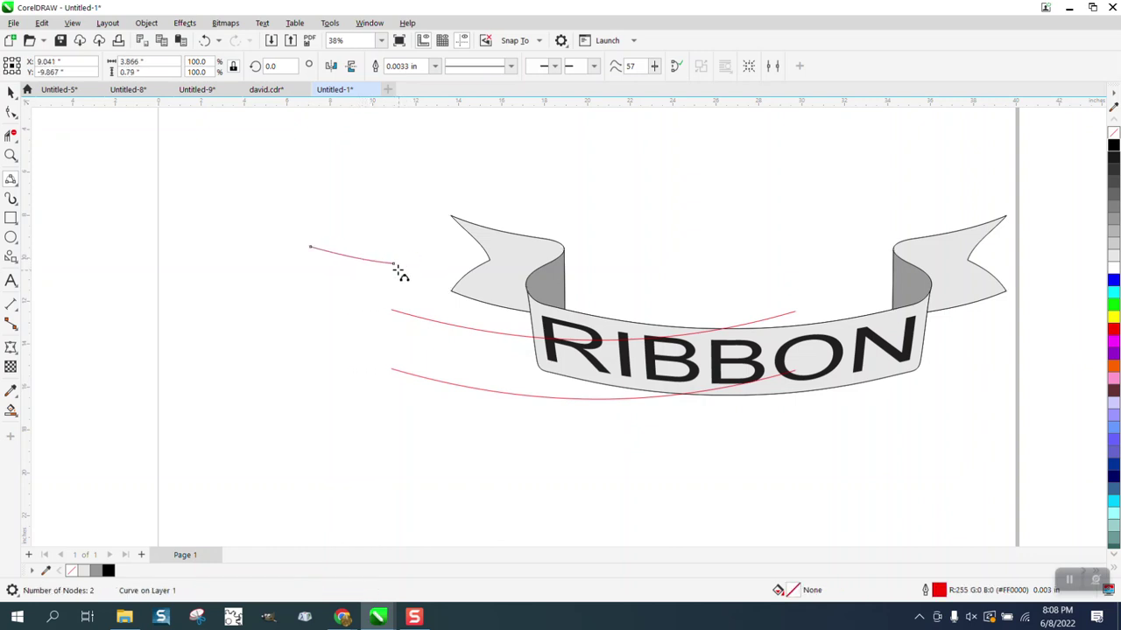
left_click_drag(393, 263, 391, 308)
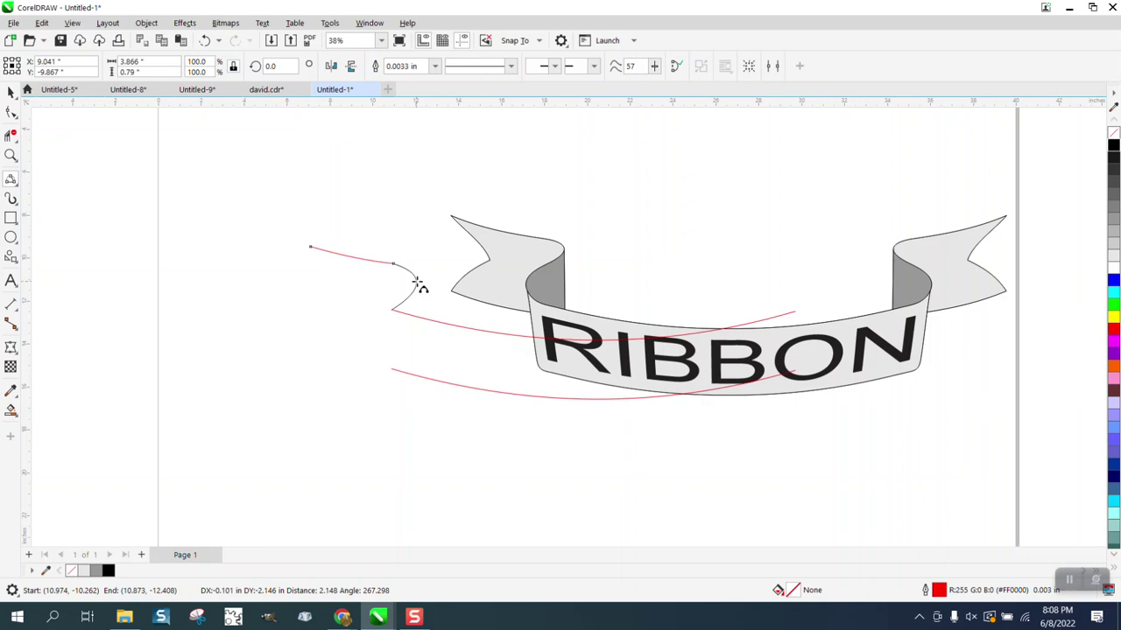
left_click(416, 282)
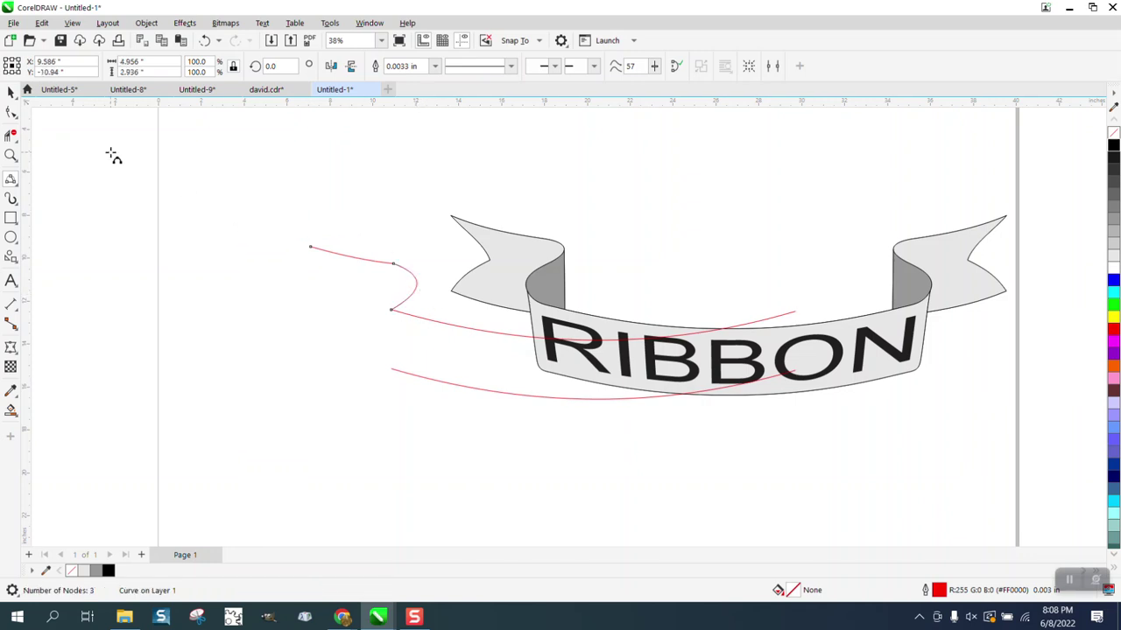
left_click(13, 113)
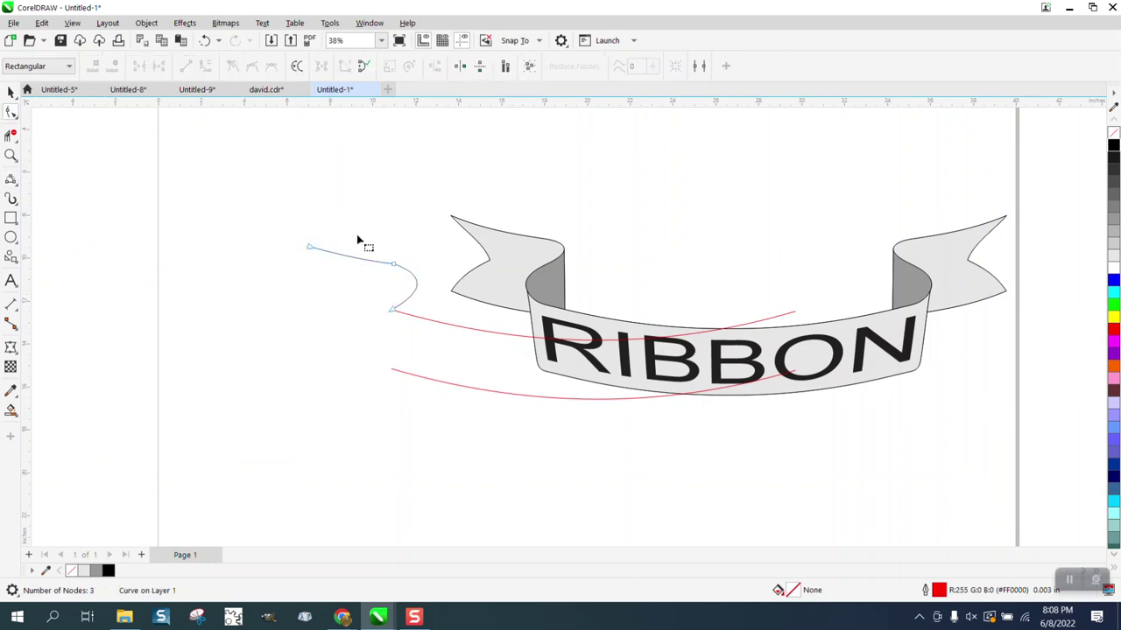
left_click(394, 265)
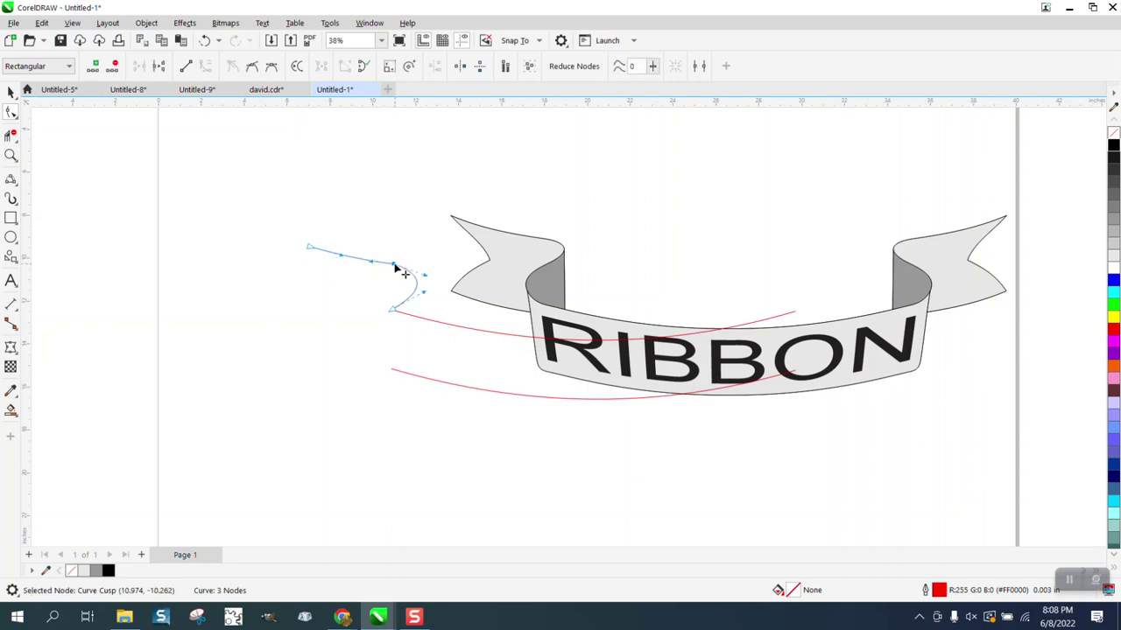
key("Delete")
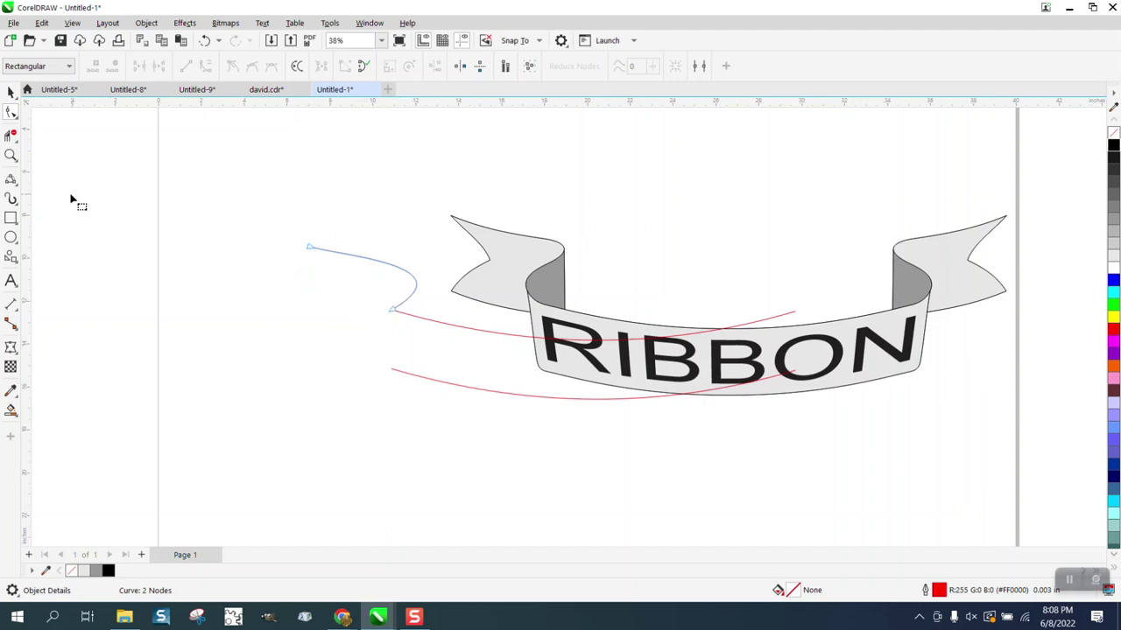
Draw the tail's notch edges and a vertical line from the lower arc's end with 2-Point Line.
left_click(16, 185)
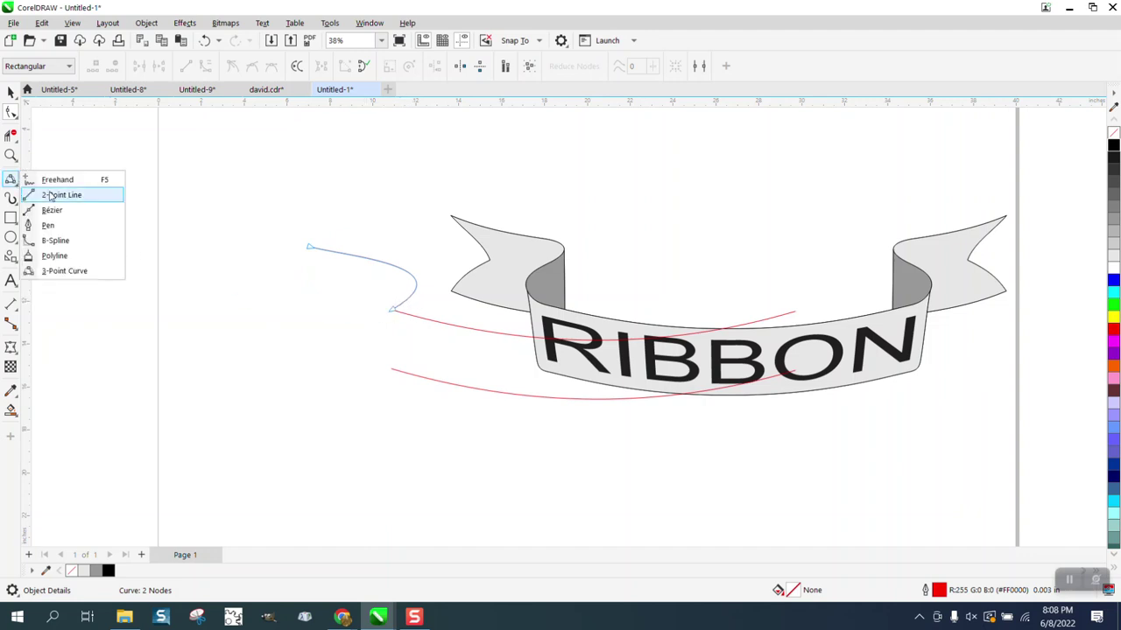
left_click(53, 195)
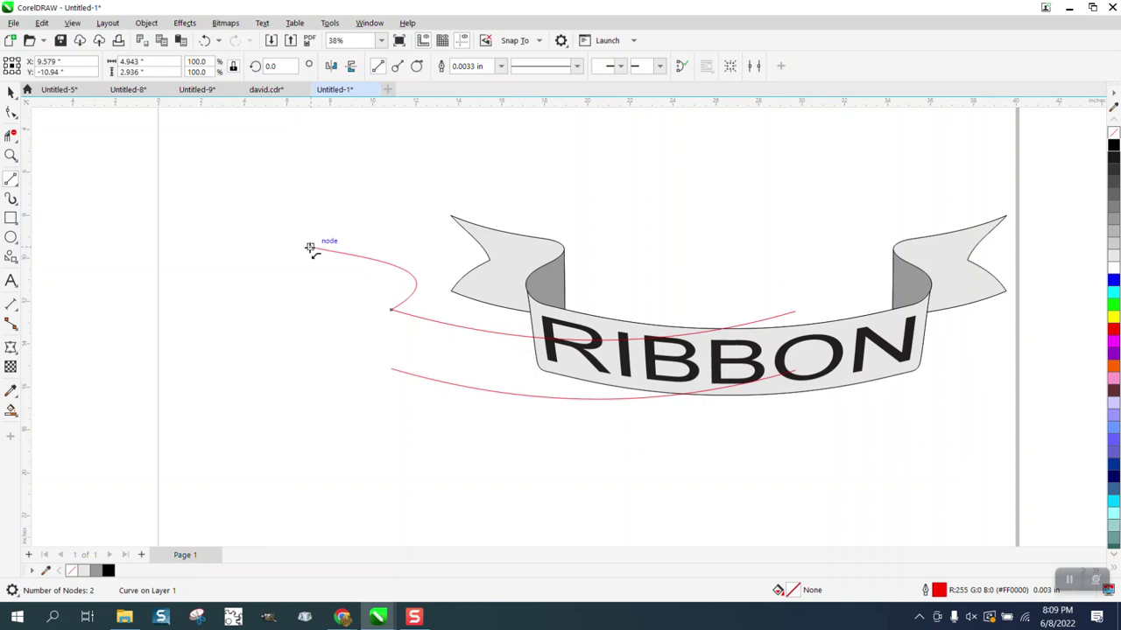
left_click_drag(310, 247, 393, 352)
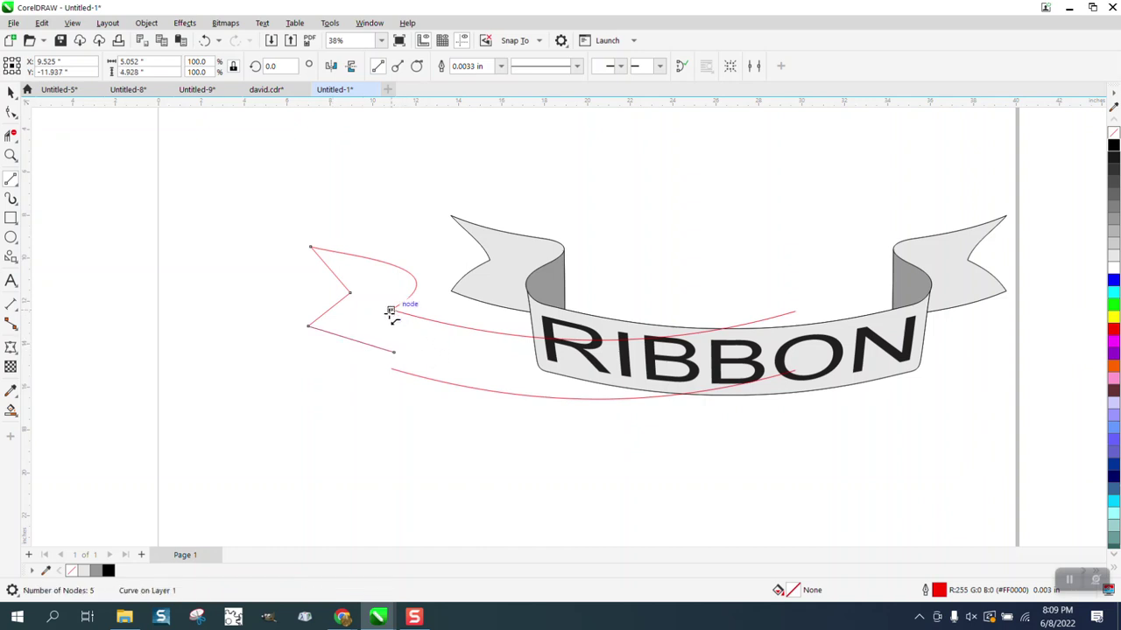
left_click_drag(391, 369, 392, 311)
key("z")
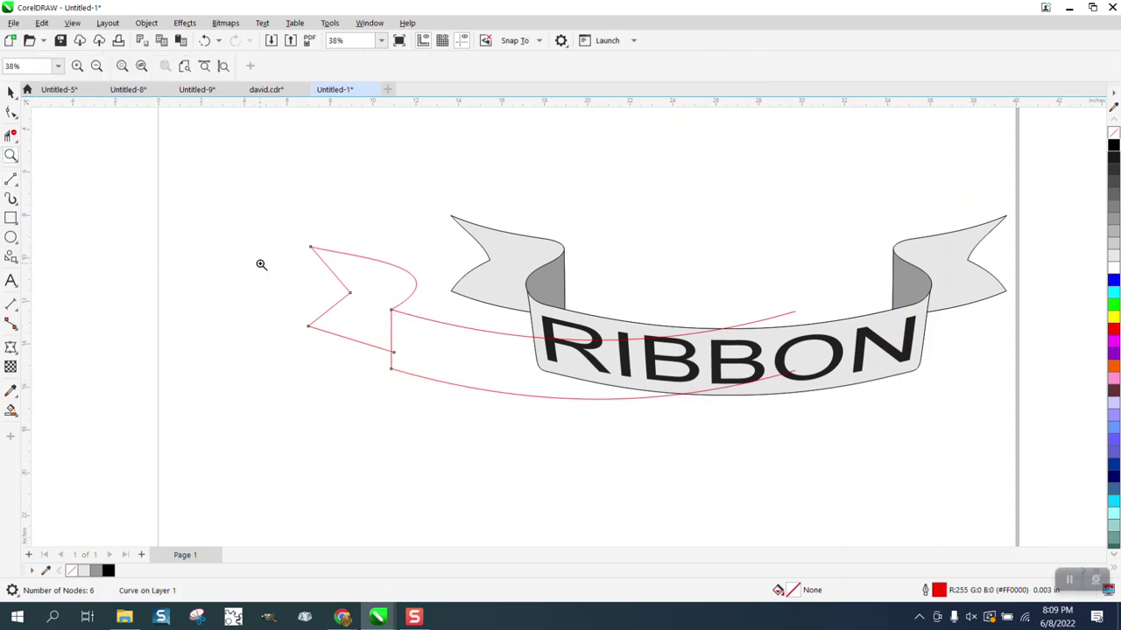
left_click_drag(271, 211, 563, 443)
right_click(429, 353)
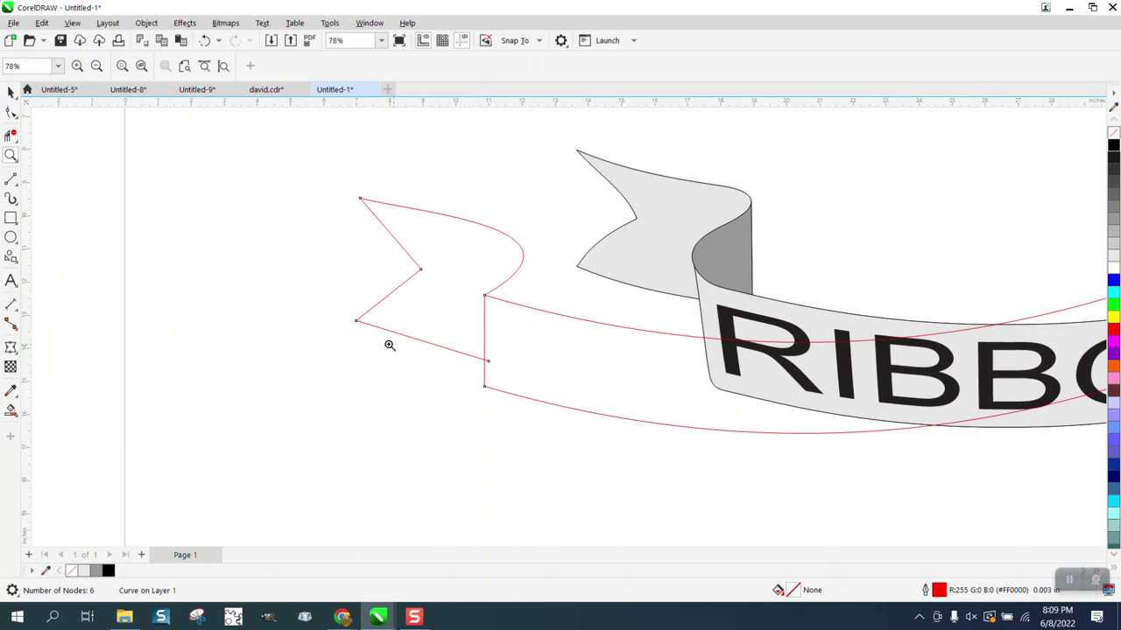
right_click(389, 343)
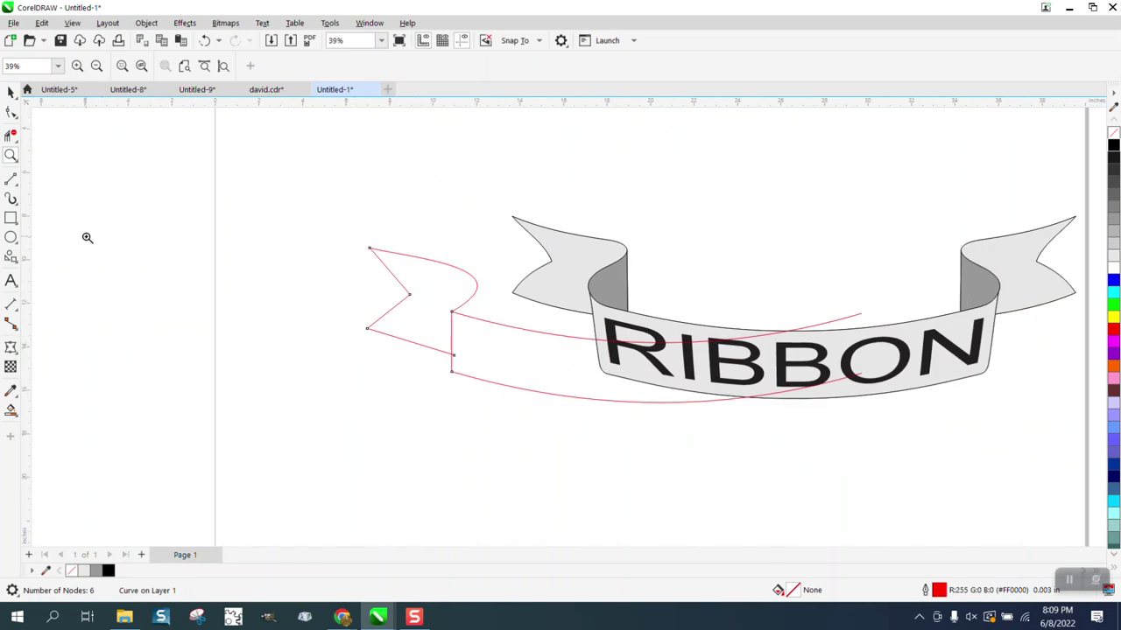
Convert the three notch nodes to curves and bend the notch segment into an arc.
left_click(11, 134)
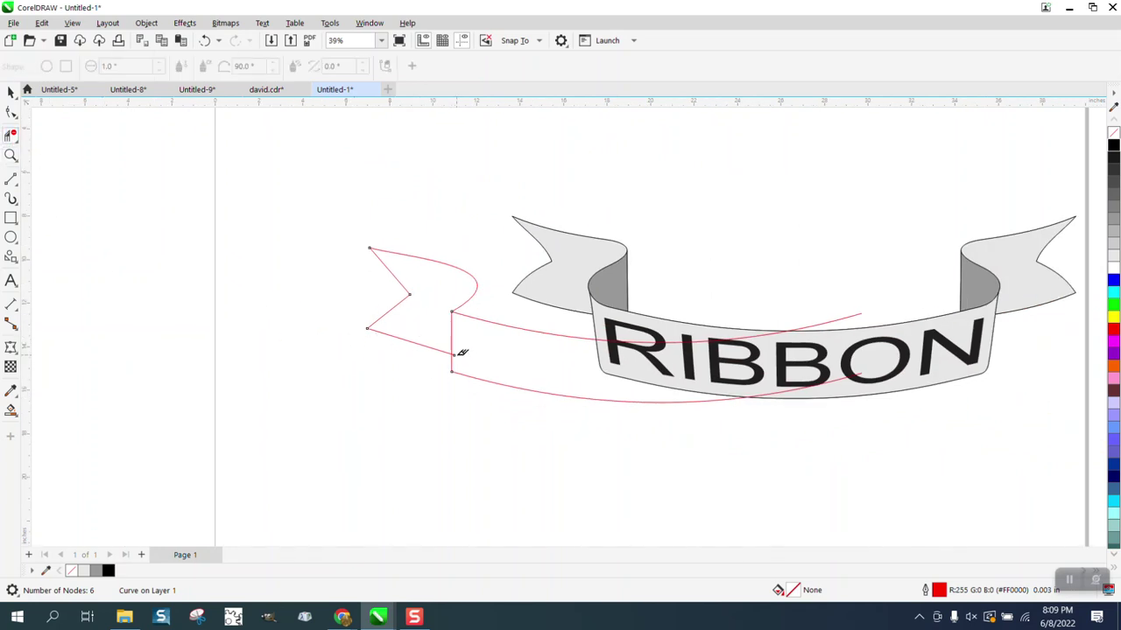
left_click(10, 112)
left_click_drag(377, 319, 425, 345)
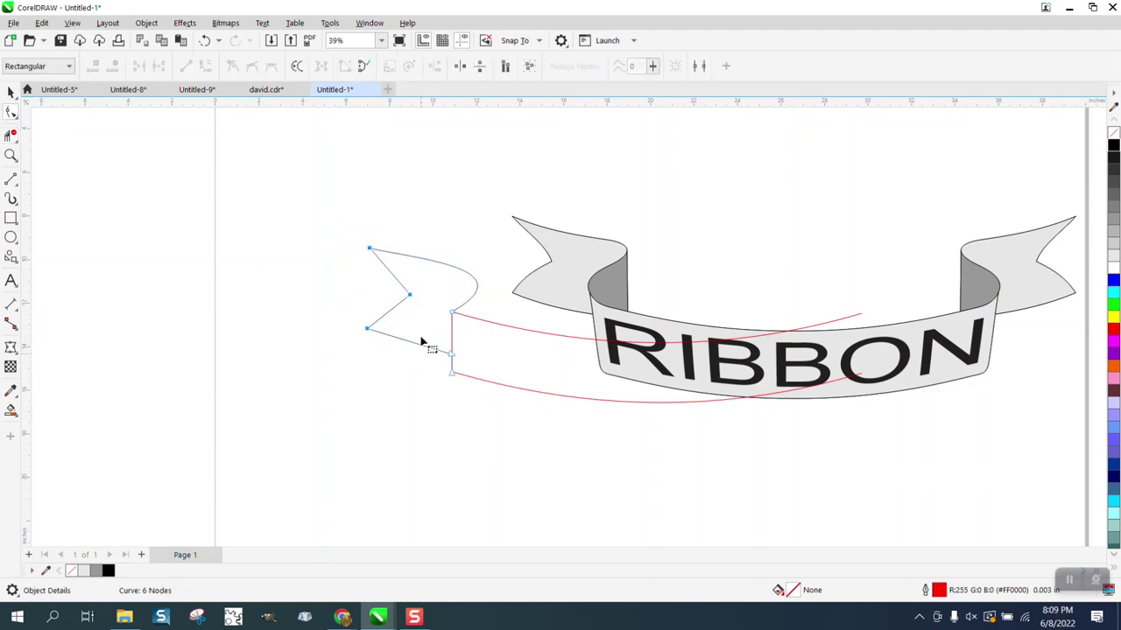
right_click(410, 296)
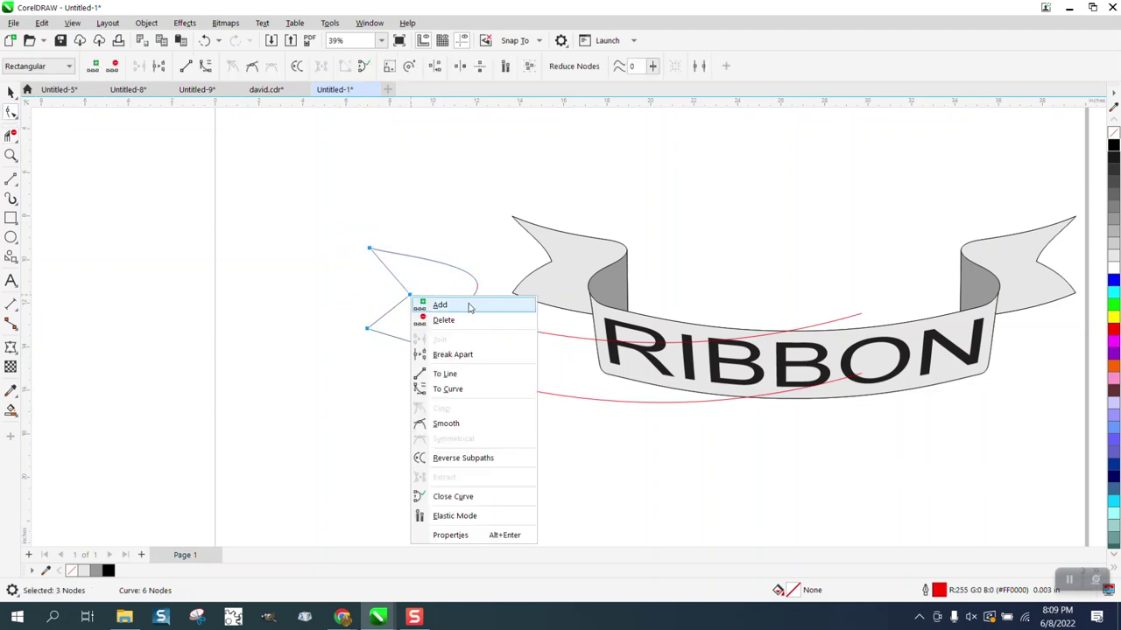
left_click(448, 389)
left_click(410, 297)
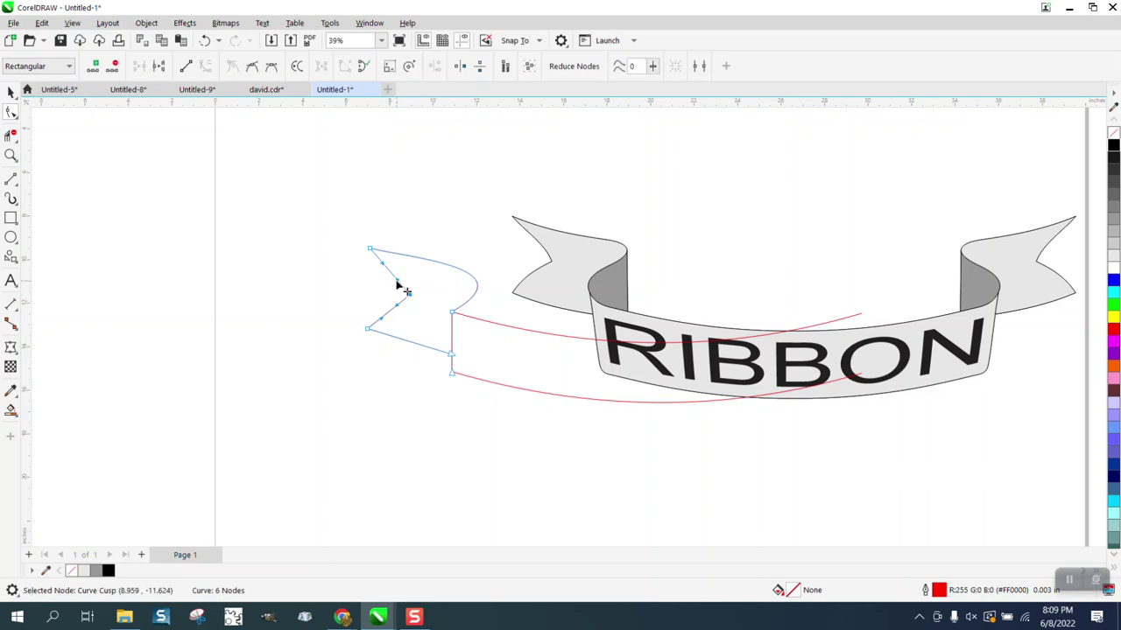
left_click_drag(396, 285, 417, 310)
left_click(384, 323)
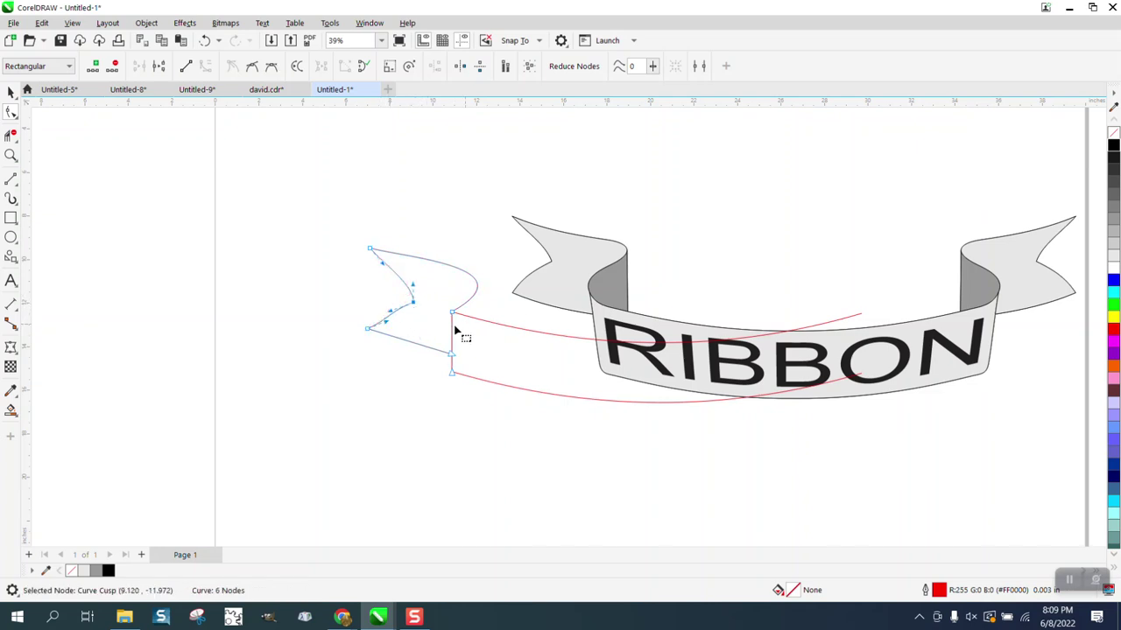
Draw a short straight fold line from the tail curve down to the upper arc.
left_click(20, 185)
left_click(63, 194)
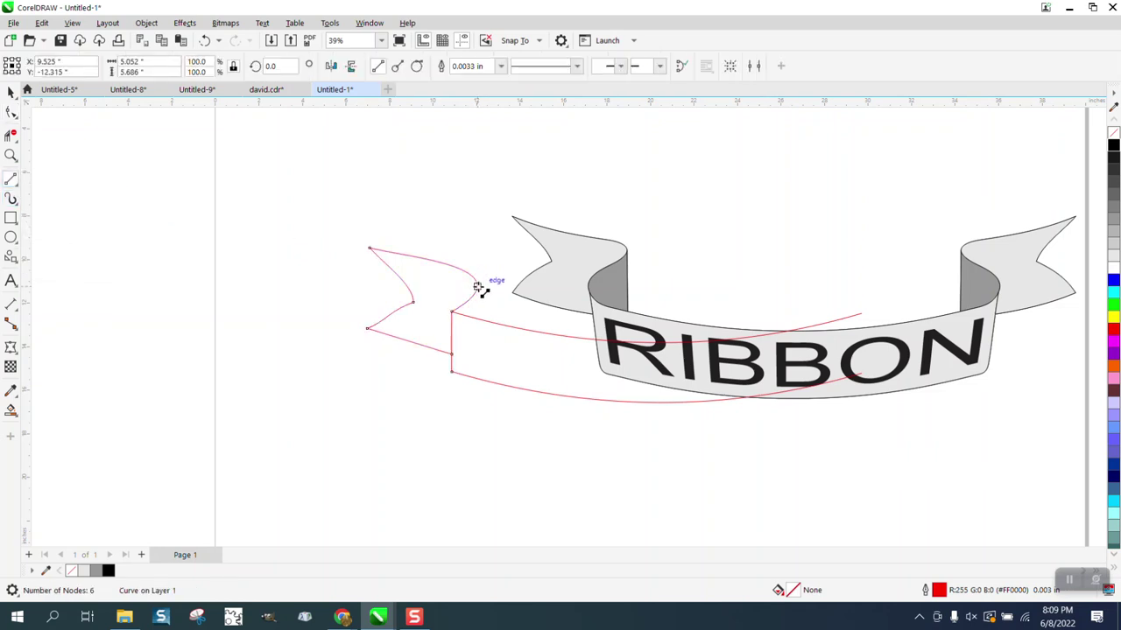
left_click_drag(478, 287, 483, 341)
left_click(10, 134)
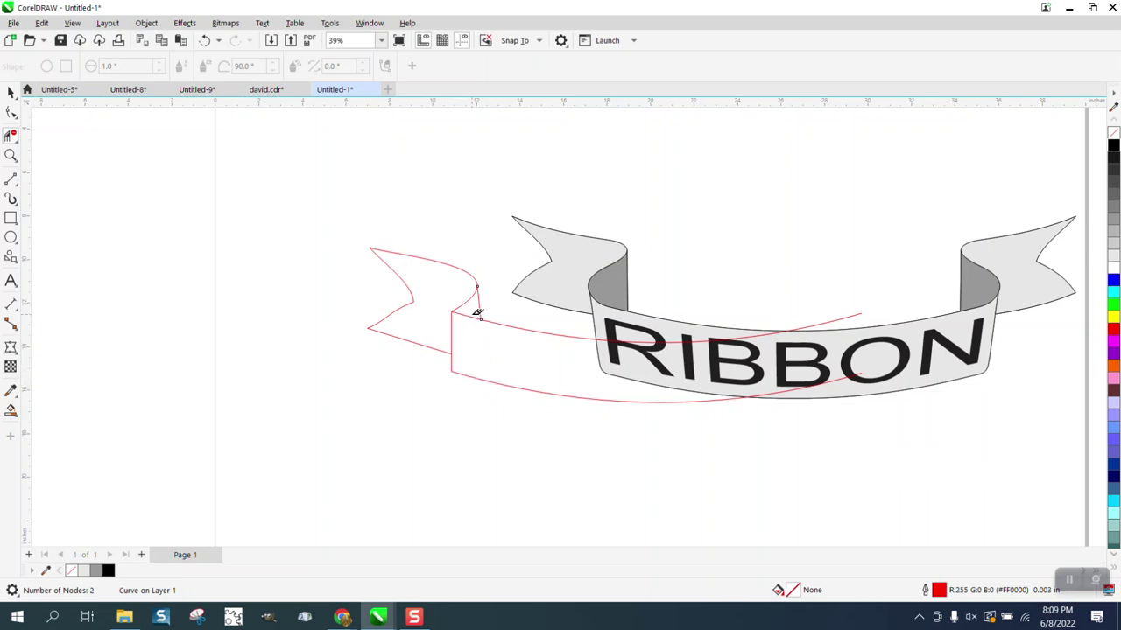
Zoom in on the forked end and brush the fold corner with Smooth, undoing stray moves.
left_click(10, 155)
left_click_drag(399, 268, 530, 370)
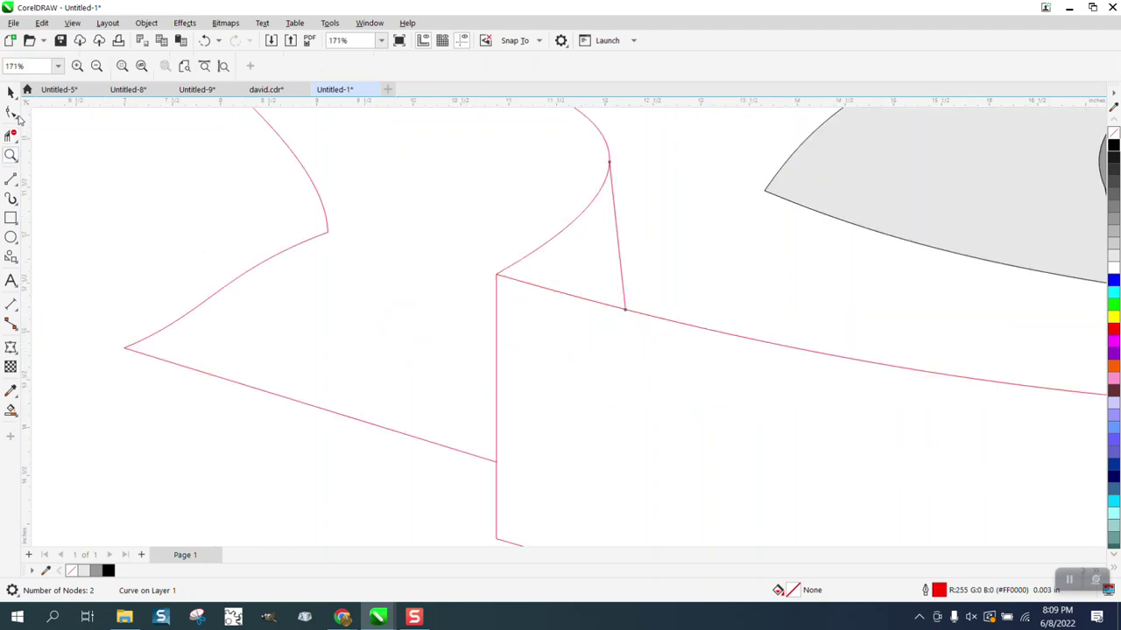
left_click(15, 115)
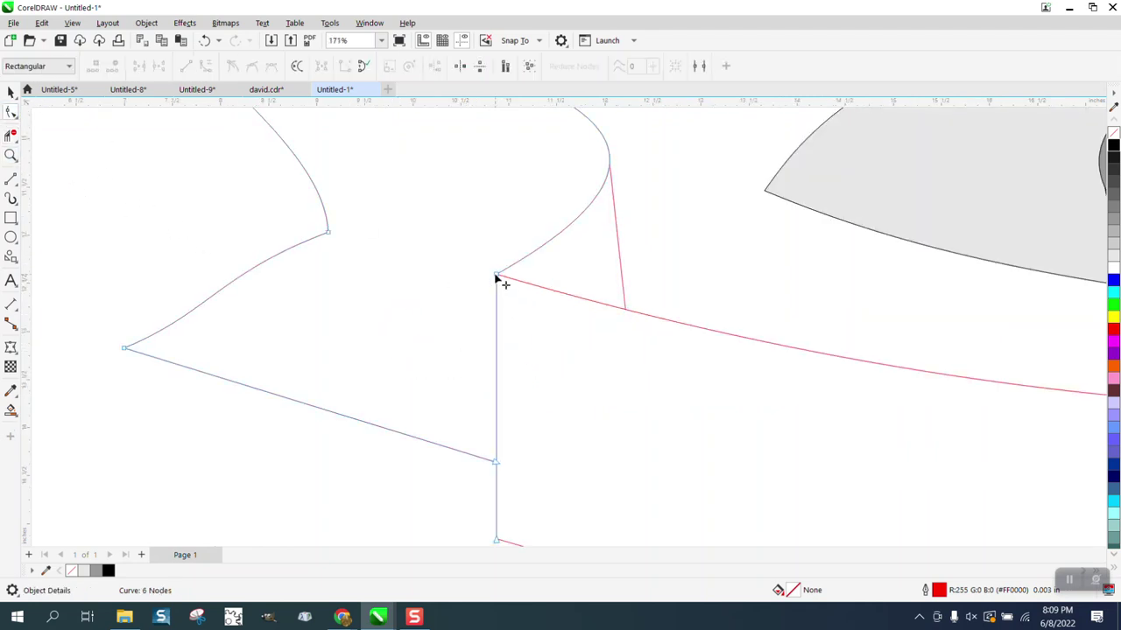
left_click_drag(496, 278, 462, 261)
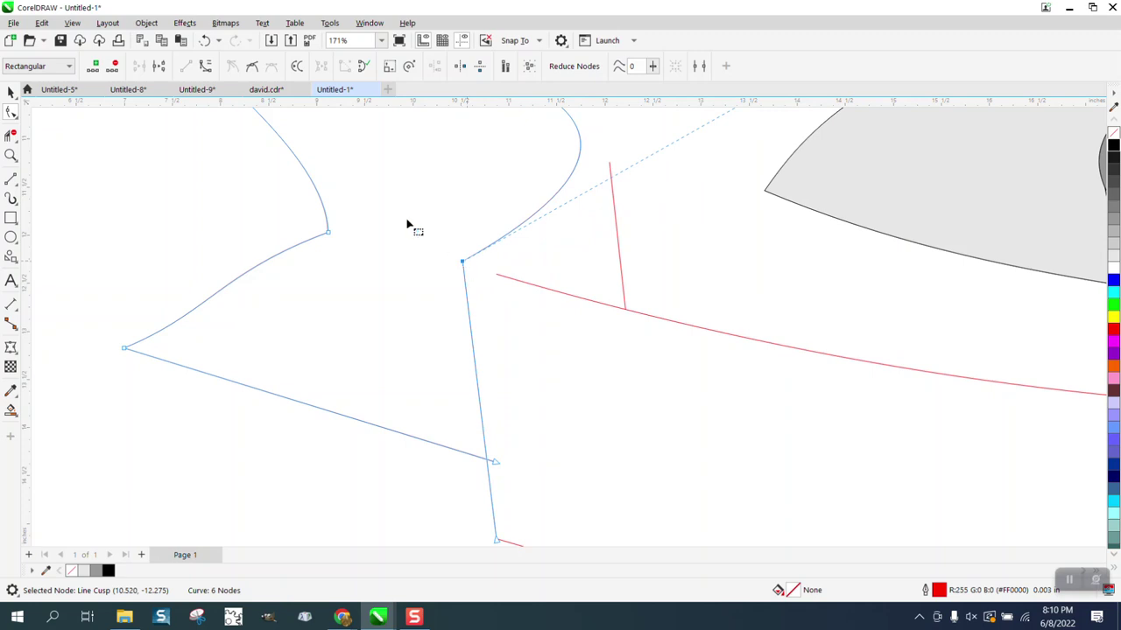
left_click(204, 41)
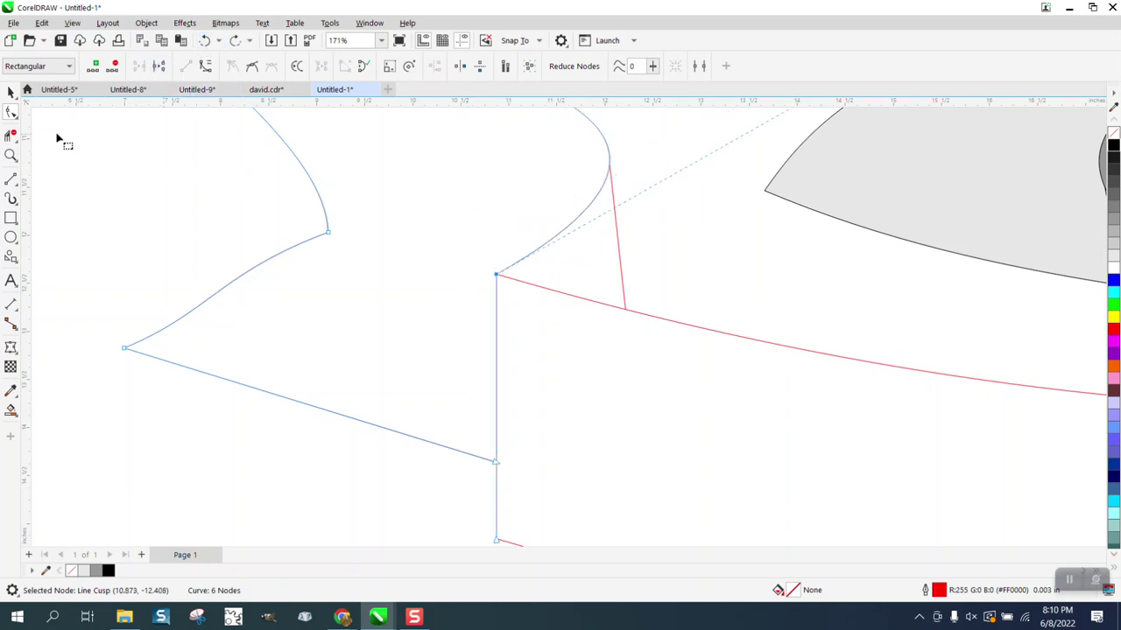
left_click(15, 119)
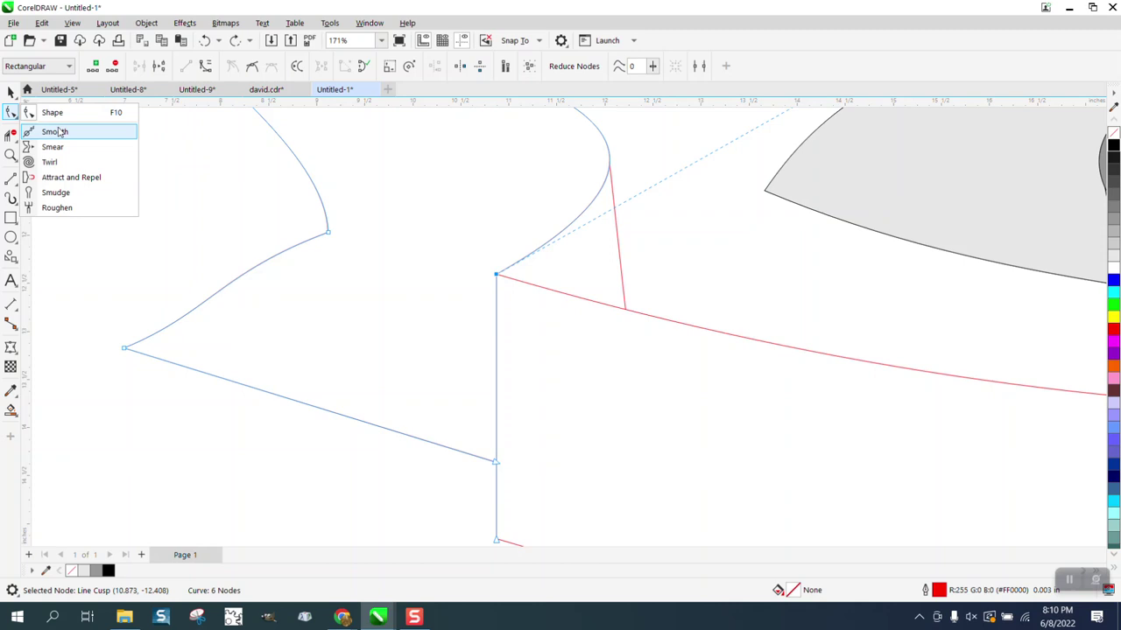
left_click(54, 131)
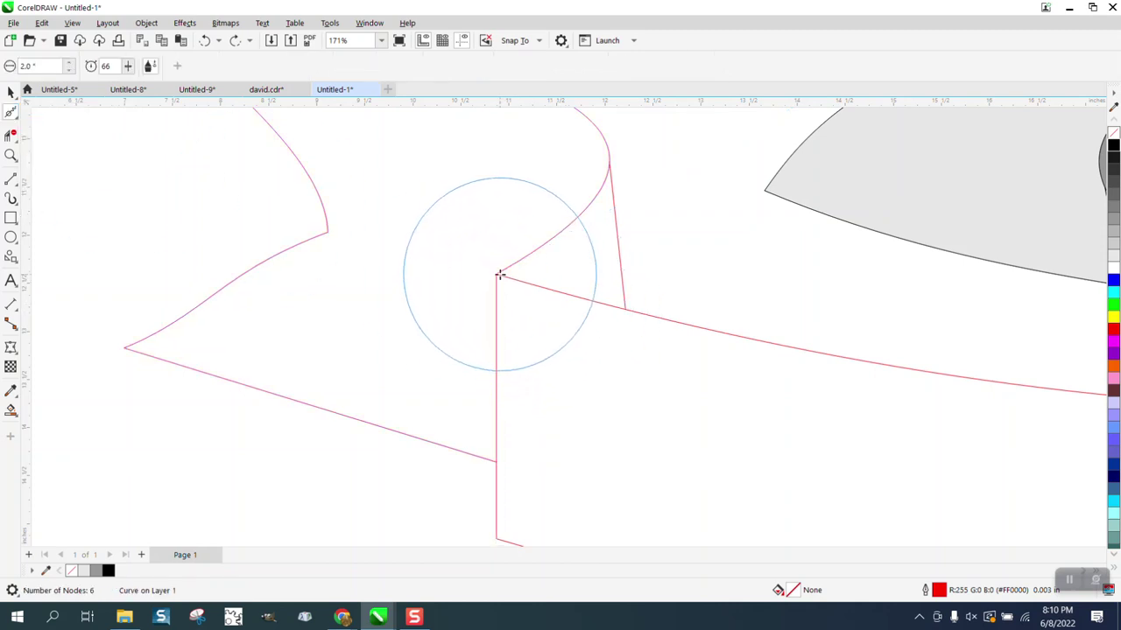
mouse_move(499, 274)
left_mouse_down()
mouse_move(530, 263)
mouse_move(520, 257)
mouse_move(493, 285)
mouse_move(572, 305)
left_mouse_up()
key("space")
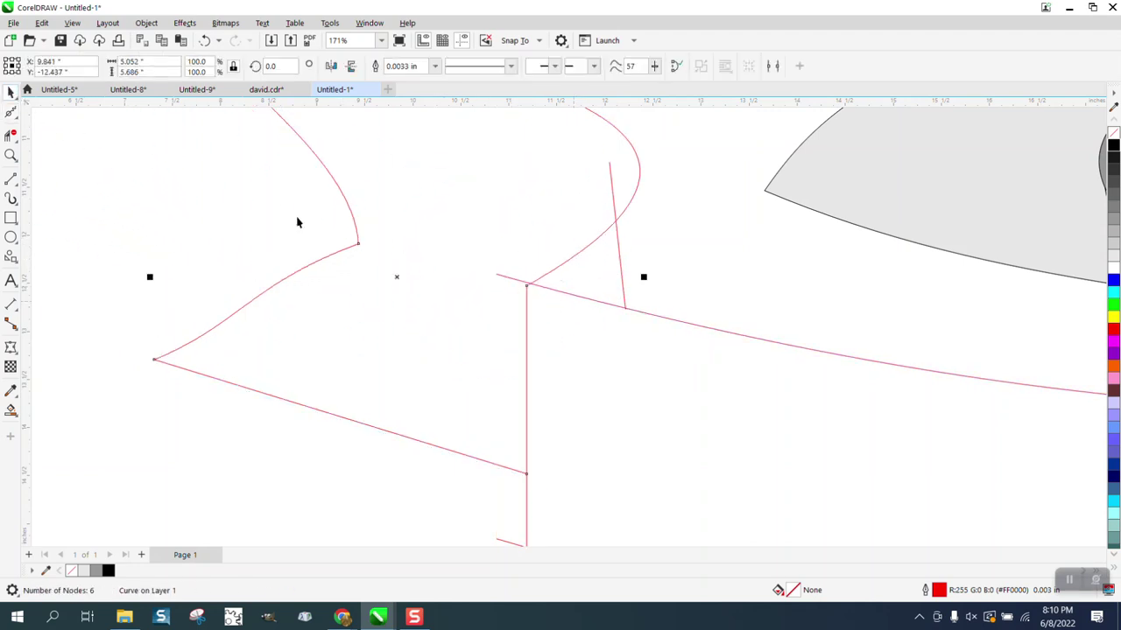
left_click(204, 40)
key("Escape")
Move the upper arc aside and smudge the fold corner into a rounded bend.
left_click_drag(616, 310, 730, 405)
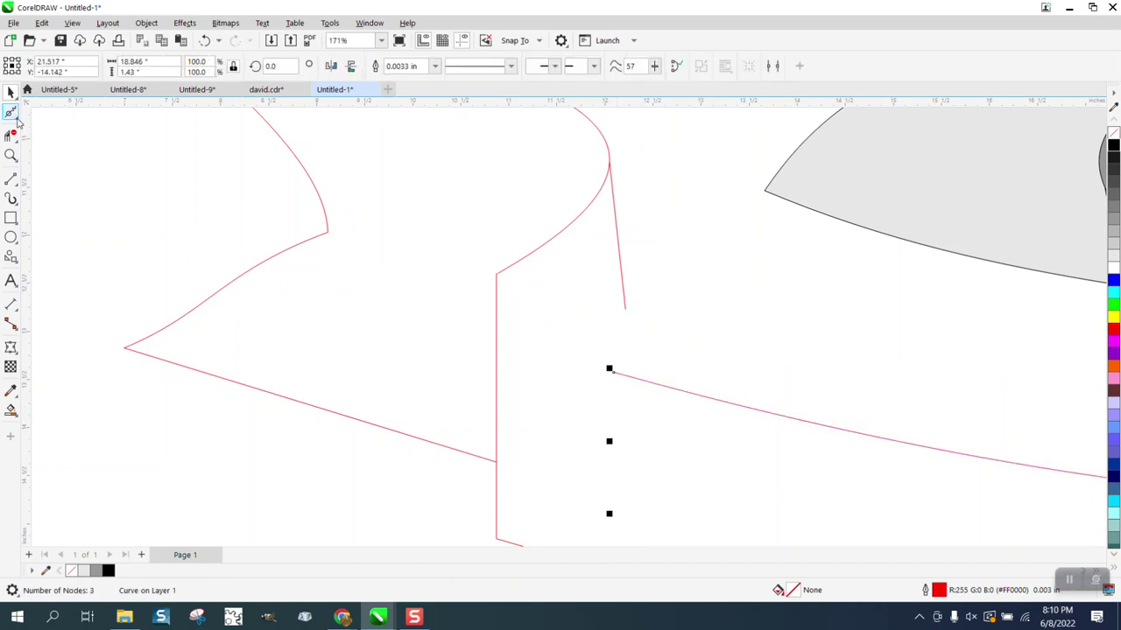
left_click(18, 121)
left_click(98, 133)
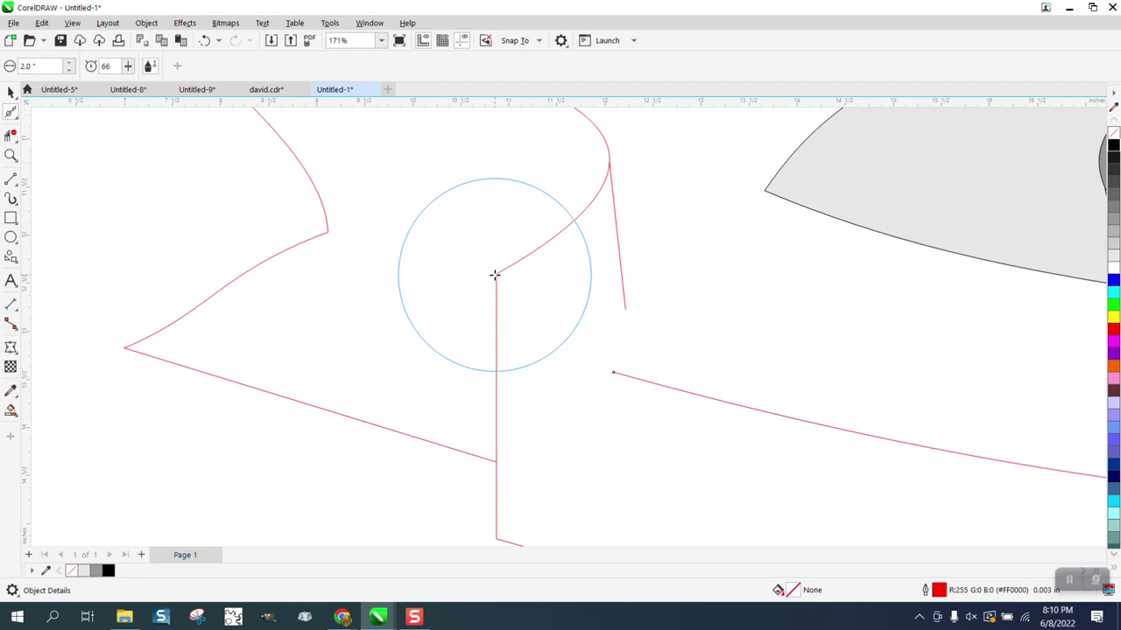
mouse_move(495, 275)
left_mouse_down()
mouse_move(492, 310)
mouse_move(495, 268)
left_mouse_up()
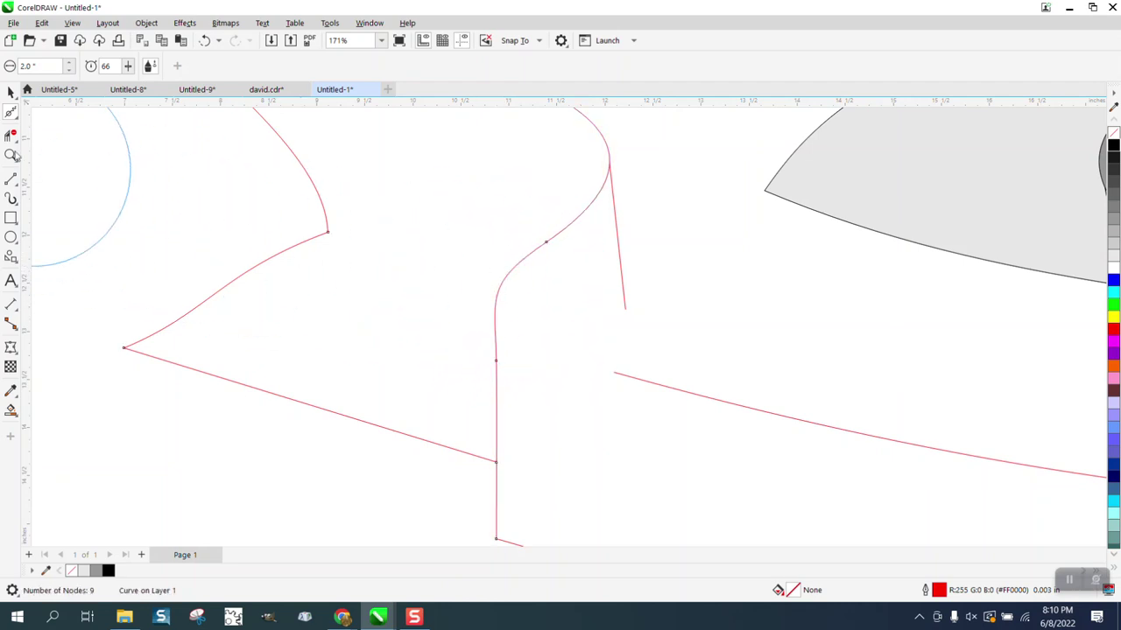
Drag the fold line's end node down onto the ribbon's top edge.
left_click(11, 93)
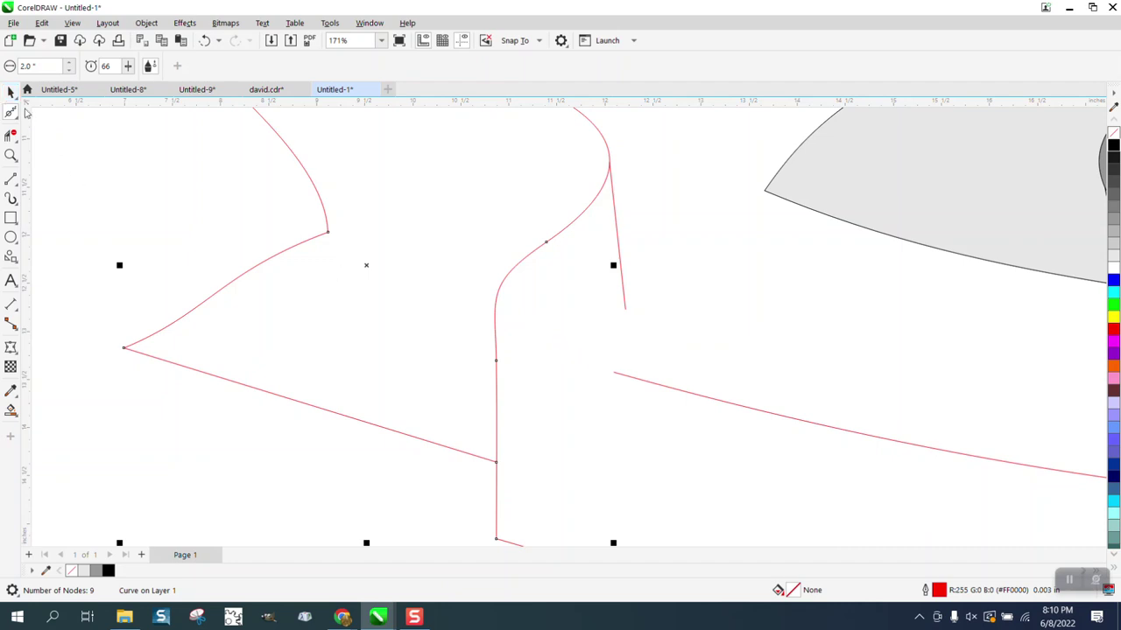
left_click(12, 113)
left_click(15, 120)
left_click(48, 111)
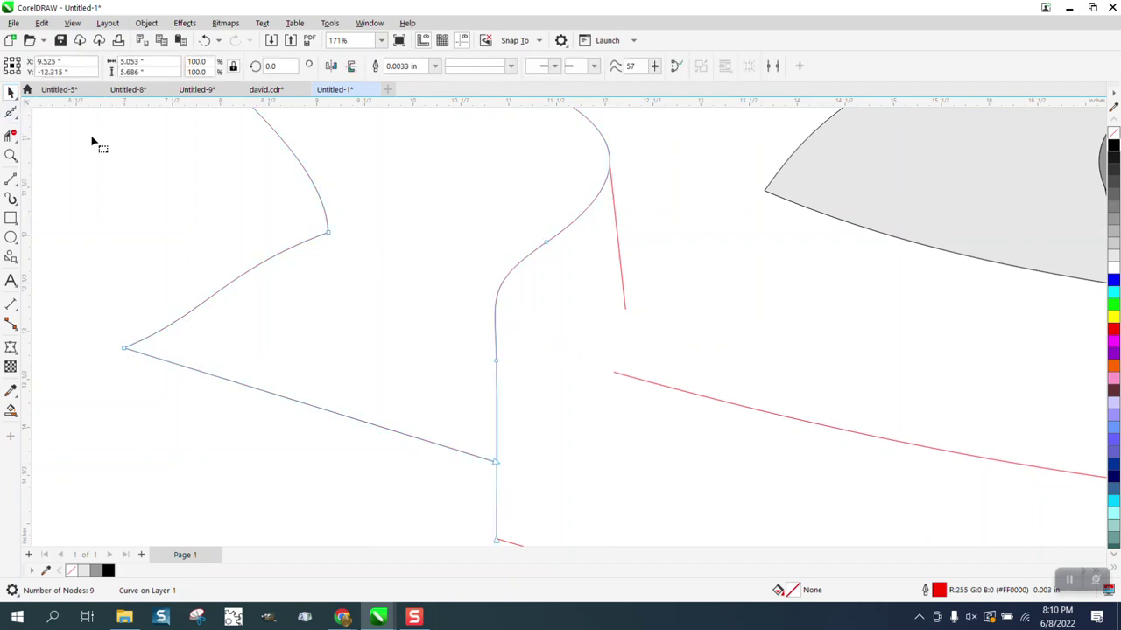
left_click_drag(618, 378, 497, 317)
left_click(618, 378)
scroll(370, 333, "down", 2)
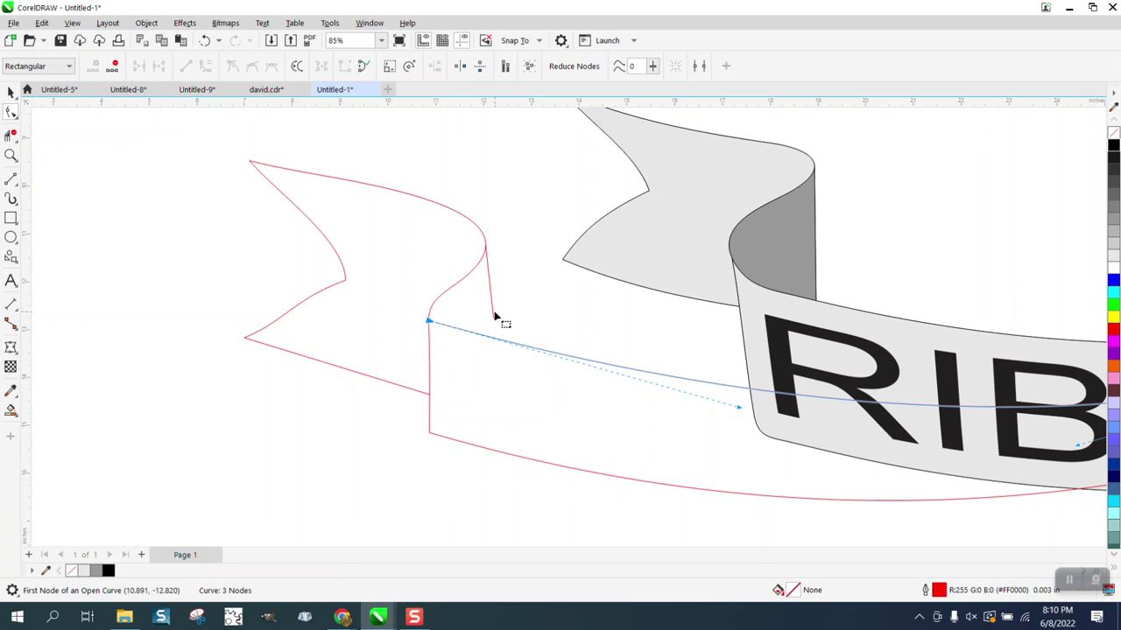
left_click_drag(492, 319, 492, 342)
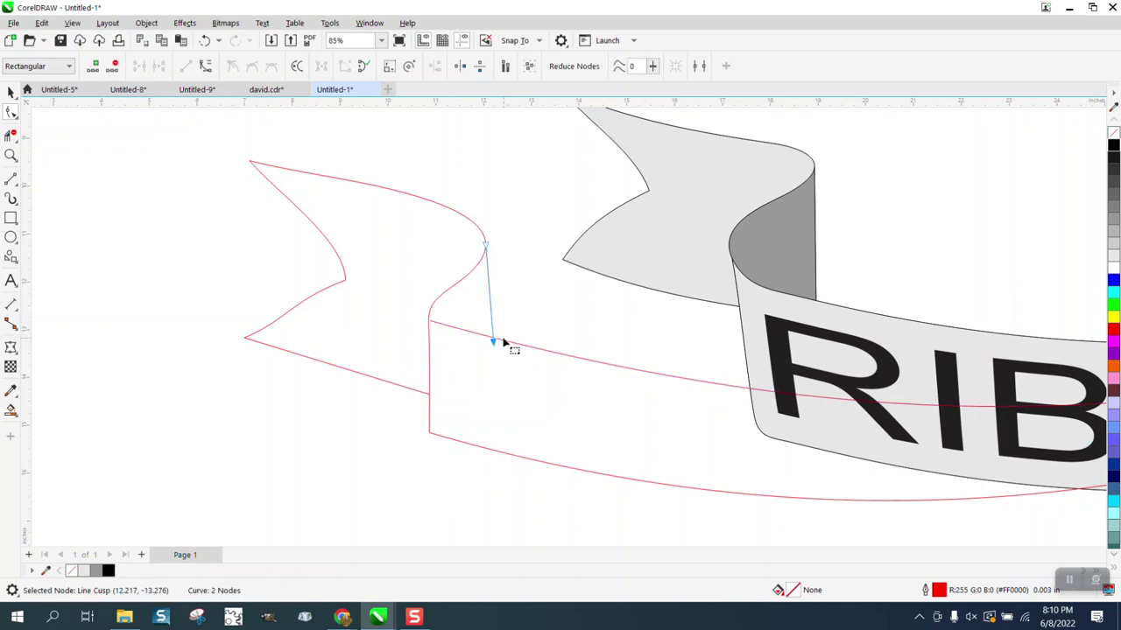
Extend the top edge past the fold edge and erase the overhanging stub.
left_click(10, 154)
left_click_drag(393, 297, 606, 397)
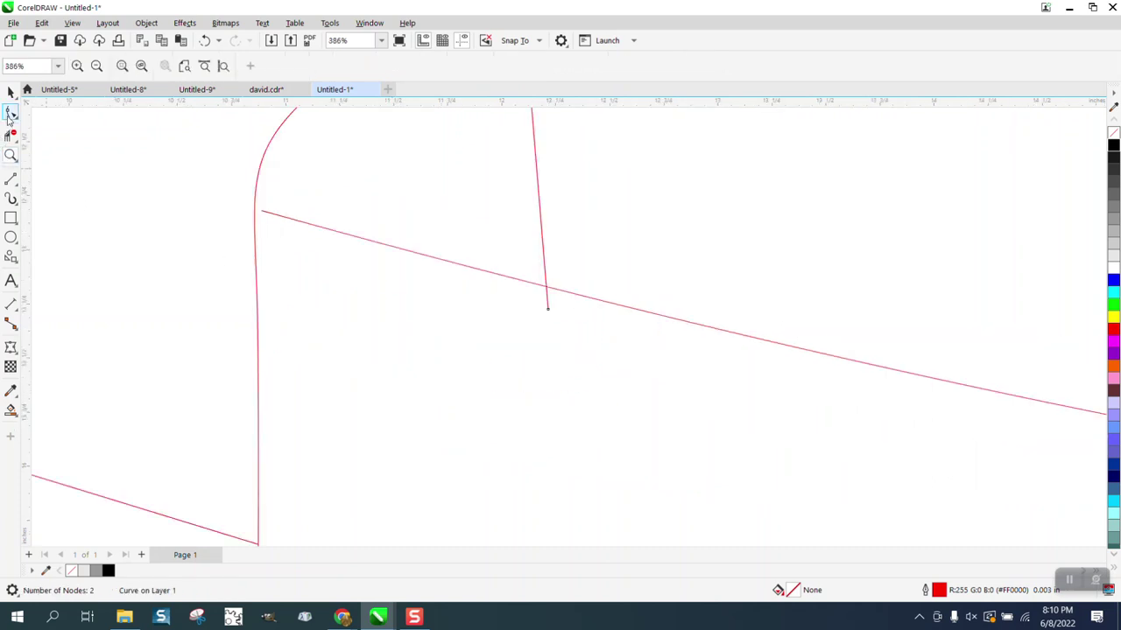
left_click(10, 113)
left_click(267, 215)
left_click_drag(262, 213, 236, 204)
key("x")
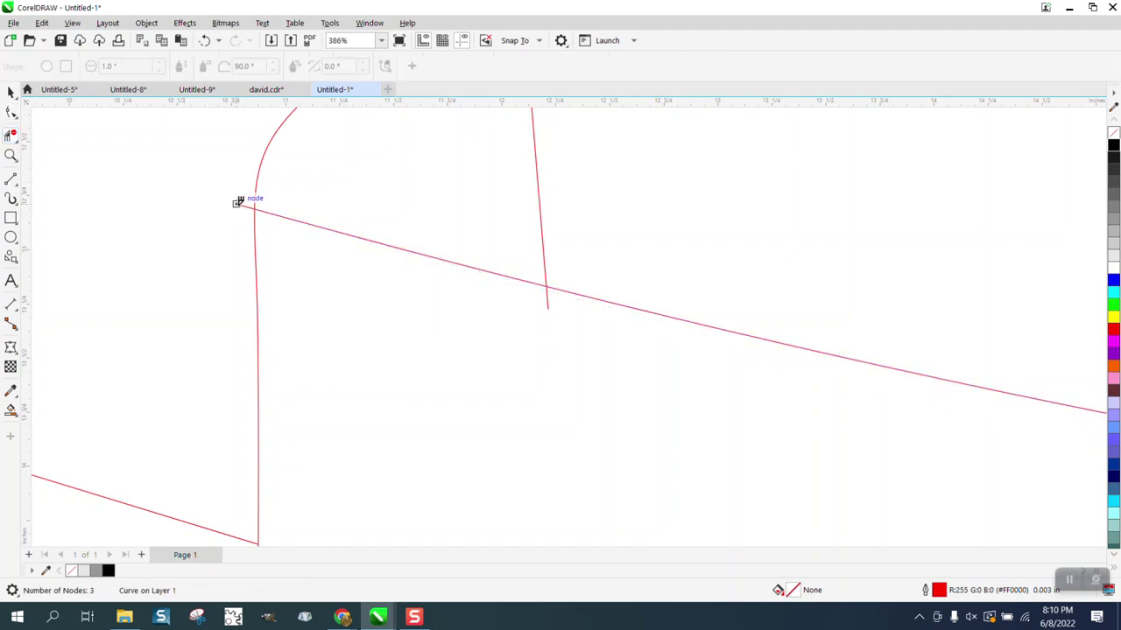
left_click(245, 206)
scroll(354, 312, "down", 7)
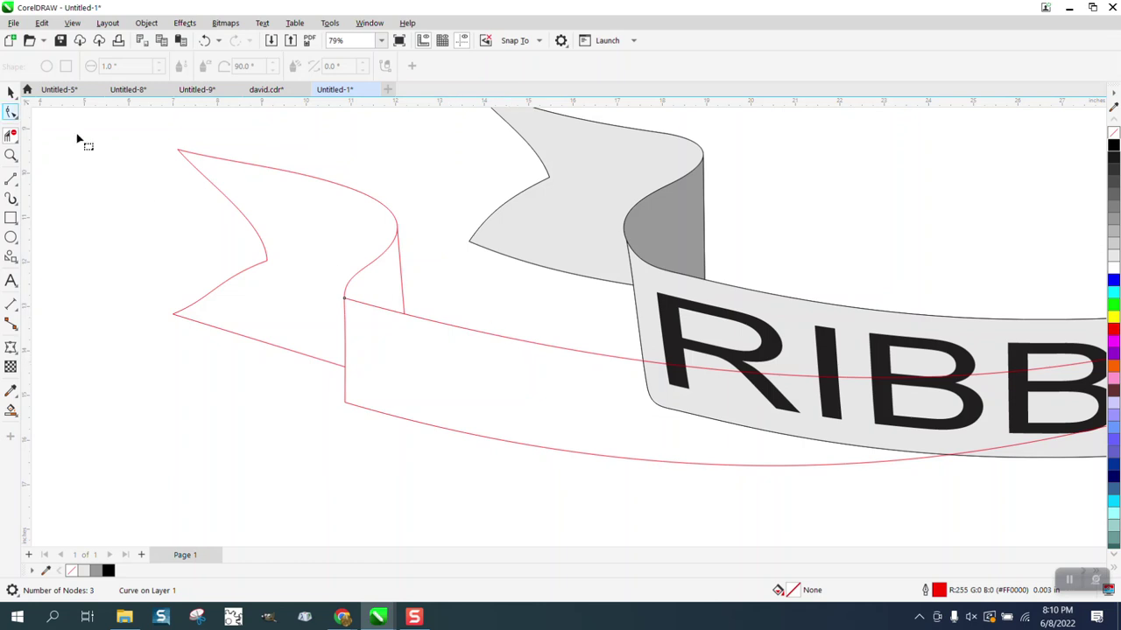
Zoom in and snap the fold line's top end onto the tail curve.
left_click(398, 229)
left_click(10, 155)
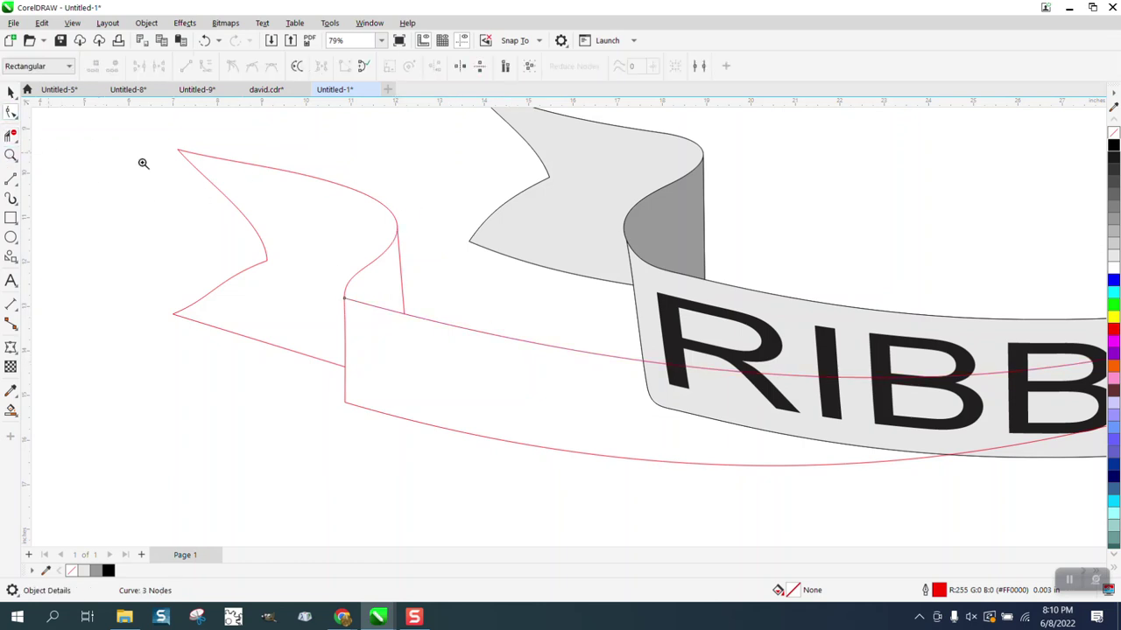
left_click_drag(295, 181, 531, 353)
left_click(8, 112)
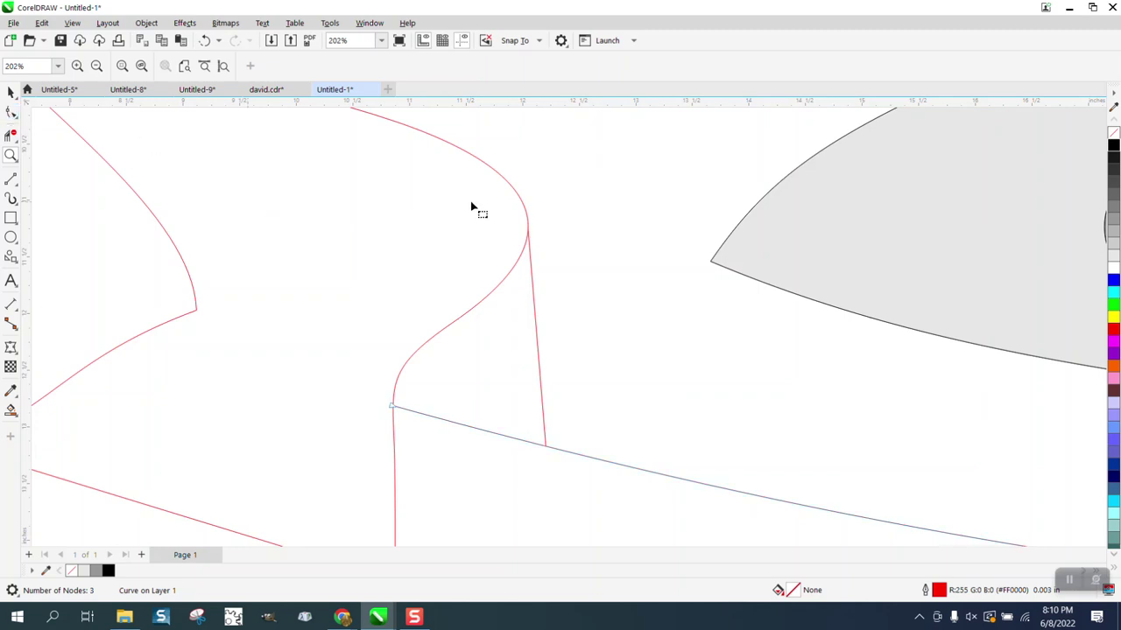
left_click(530, 246)
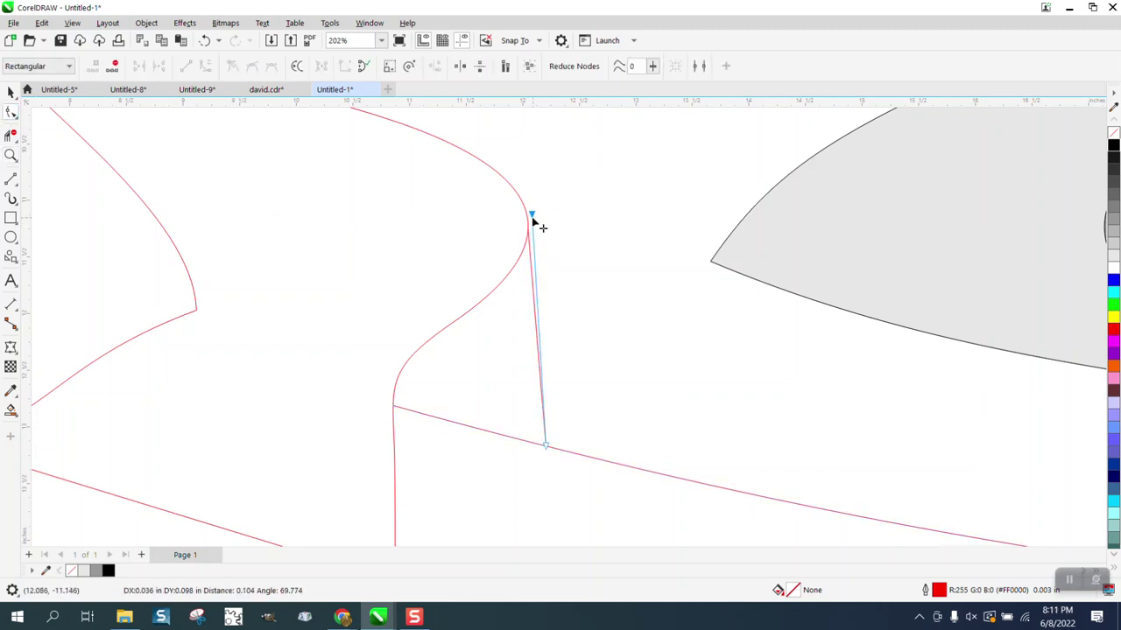
left_click_drag(533, 219, 525, 209)
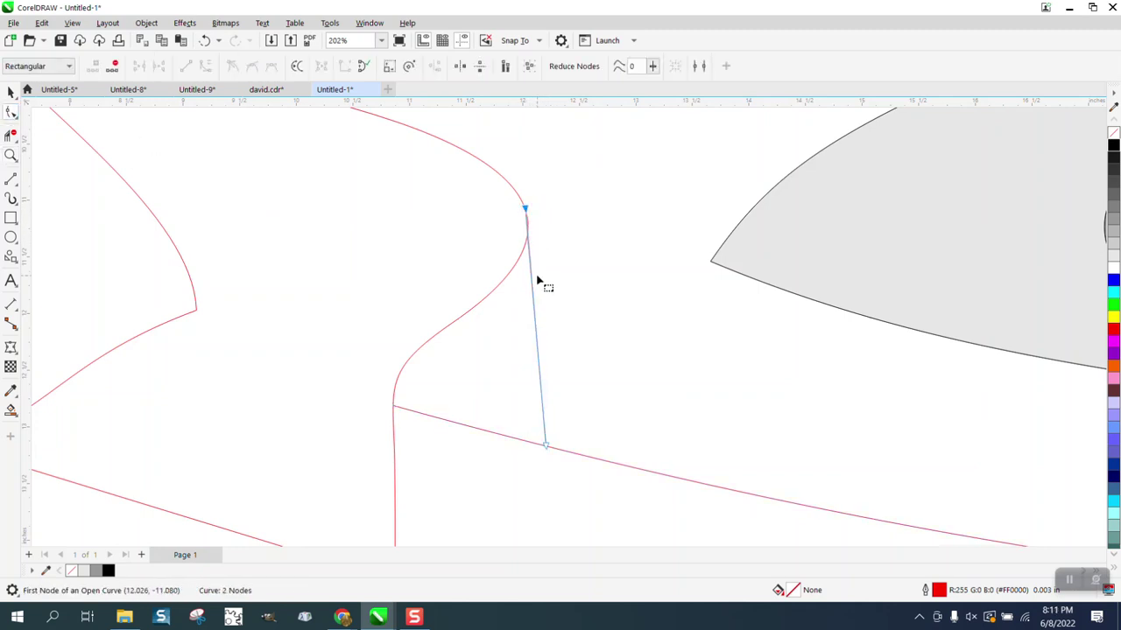
right_click(528, 214)
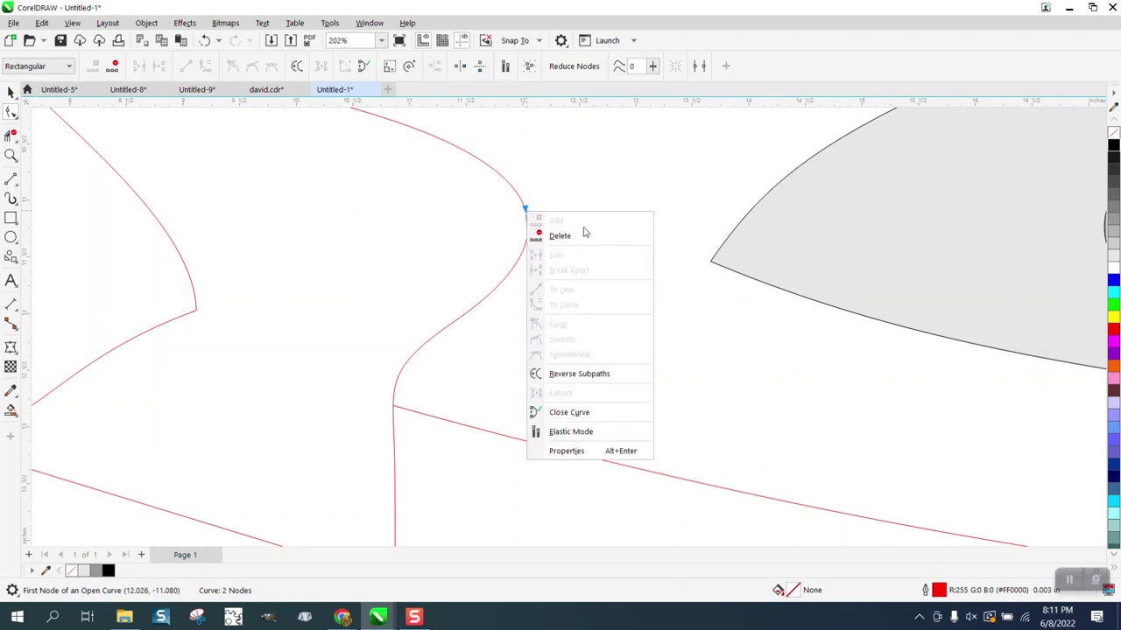
left_click(640, 210)
Convert the fold line to a curve and bow it slightly.
left_click_drag(572, 169, 524, 488)
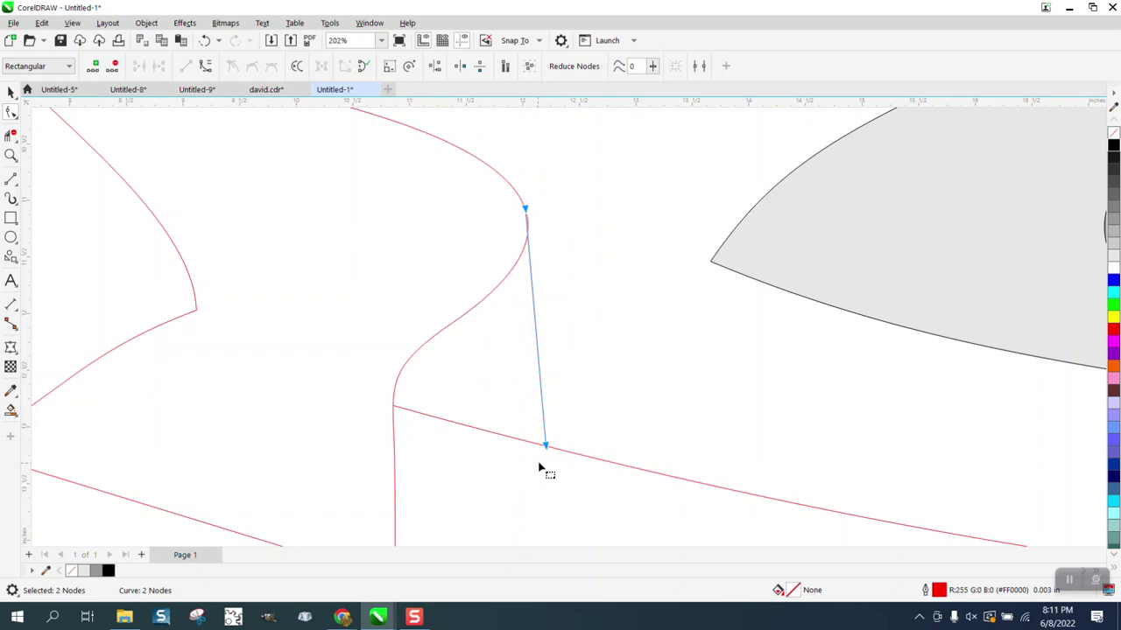
right_click(546, 446)
left_click(594, 293)
left_click(527, 212)
left_click_drag(533, 293, 546, 243)
Shift the fork's notch point to the right on the second ribbon outline.
scroll(518, 229, "down", 2)
scroll(517, 232, "down", 4)
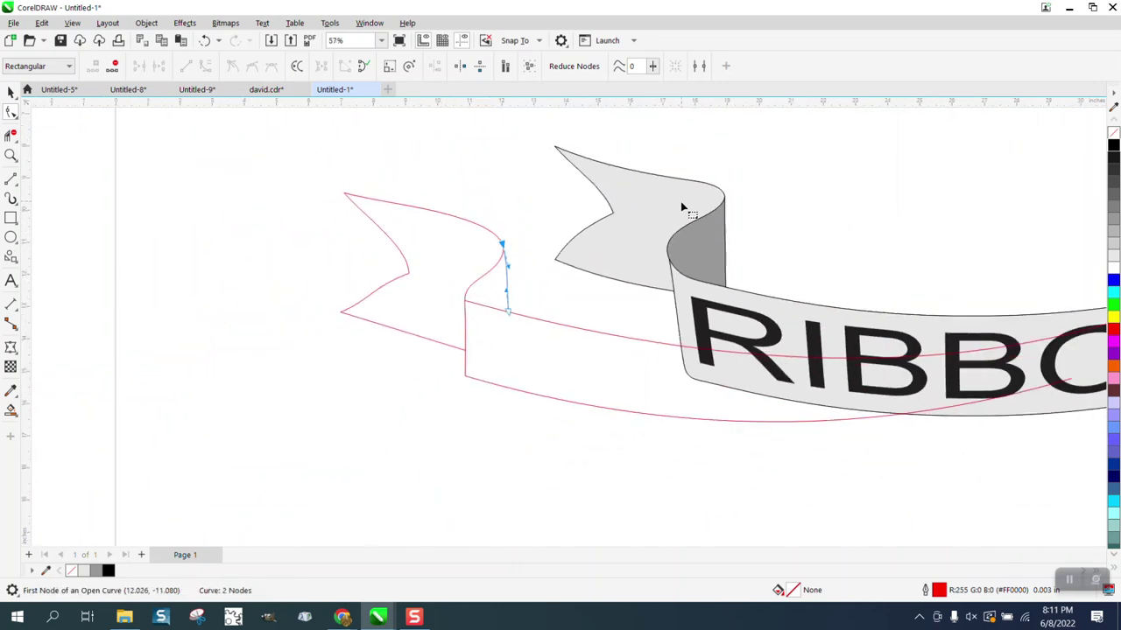
scroll(437, 224, "down", 1)
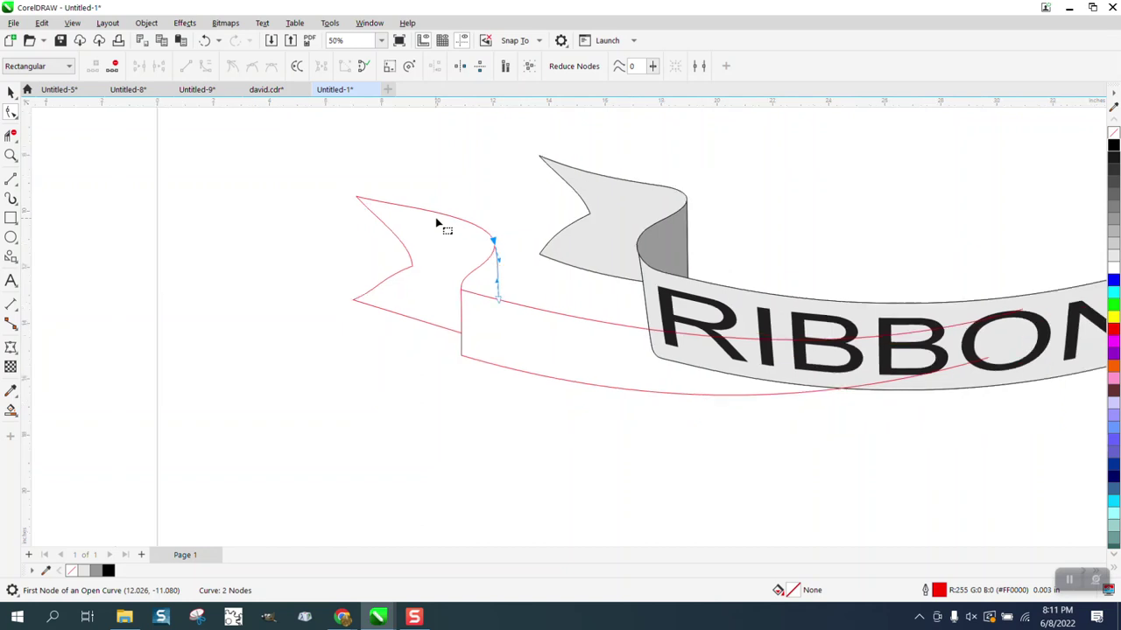
left_click(413, 270)
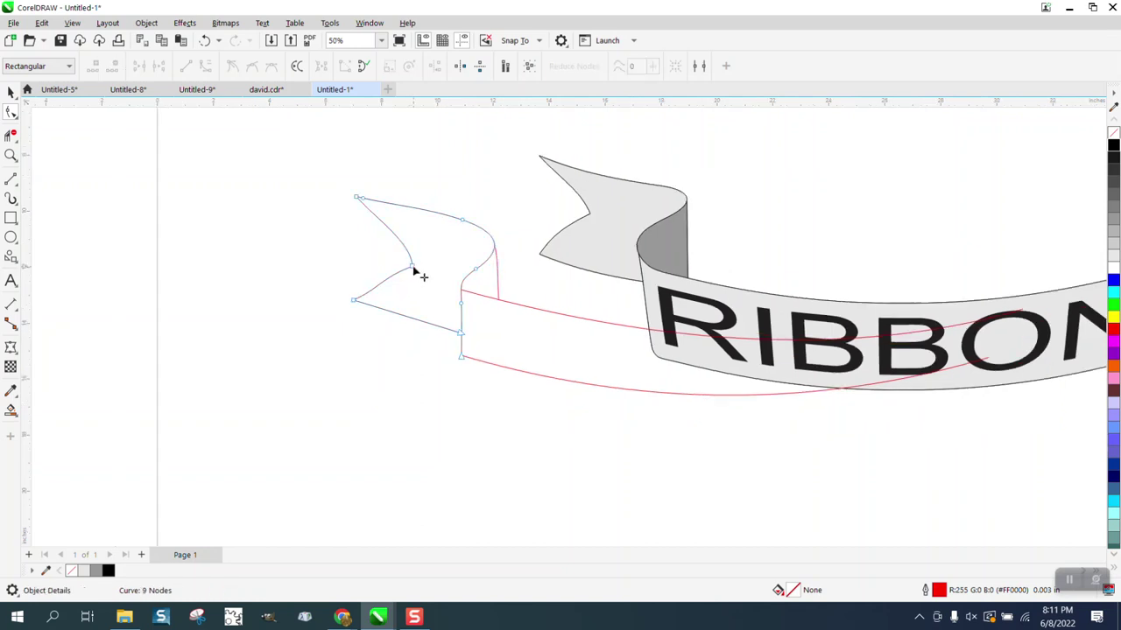
left_click_drag(421, 275, 429, 271)
scroll(357, 224, "down", 1)
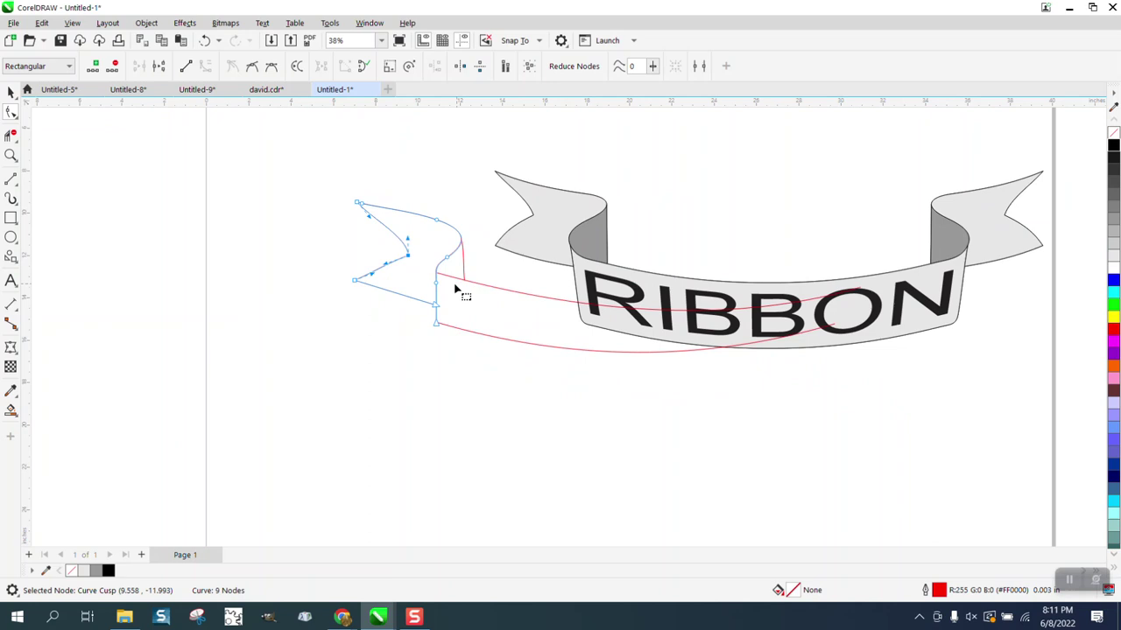
Zoom in on the lower corner and select both end nodes meeting there.
left_click(11, 155)
left_click_drag(424, 319, 461, 349)
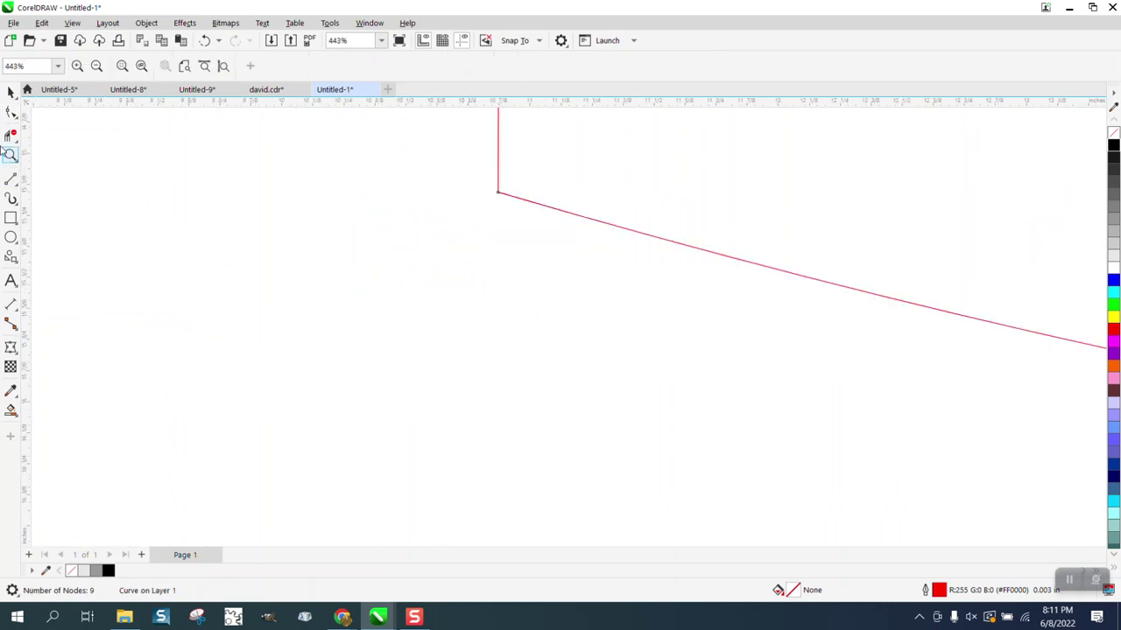
left_click(10, 112)
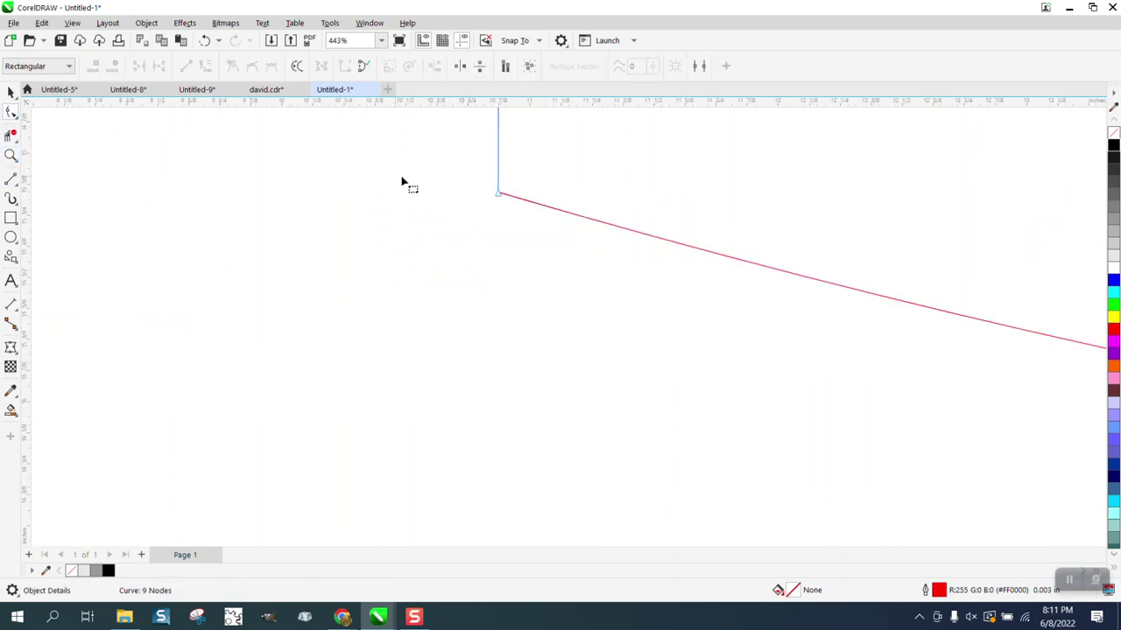
left_click(497, 194)
mouse_move(497, 193)
left_mouse_down()
mouse_move(495, 235)
mouse_move(496, 191)
left_mouse_up()
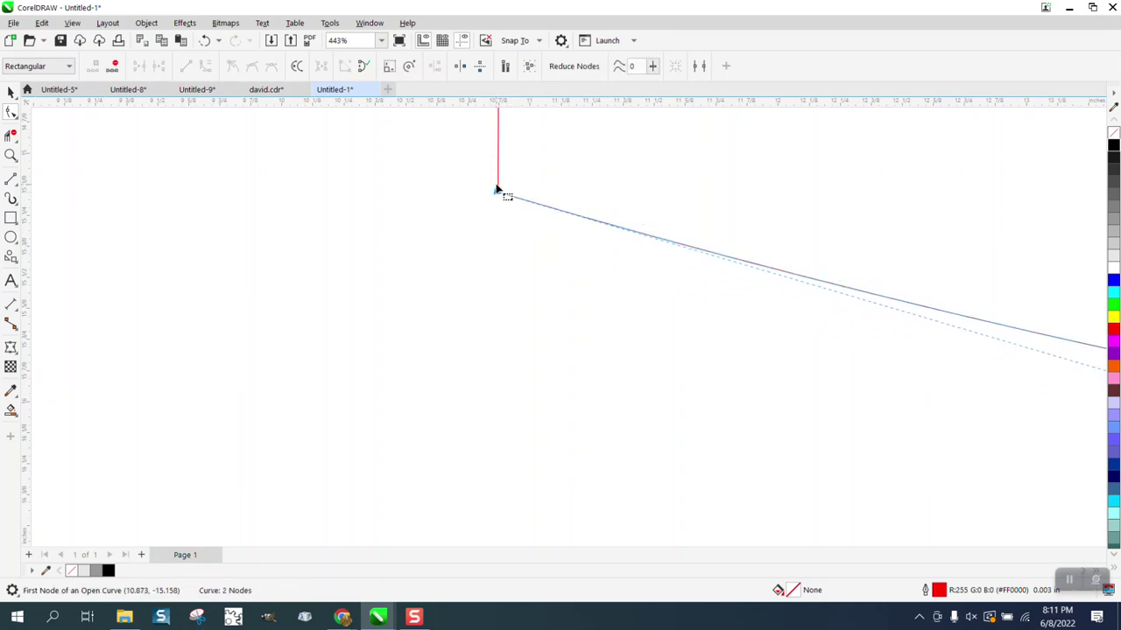
left_click_drag(480, 172, 534, 234)
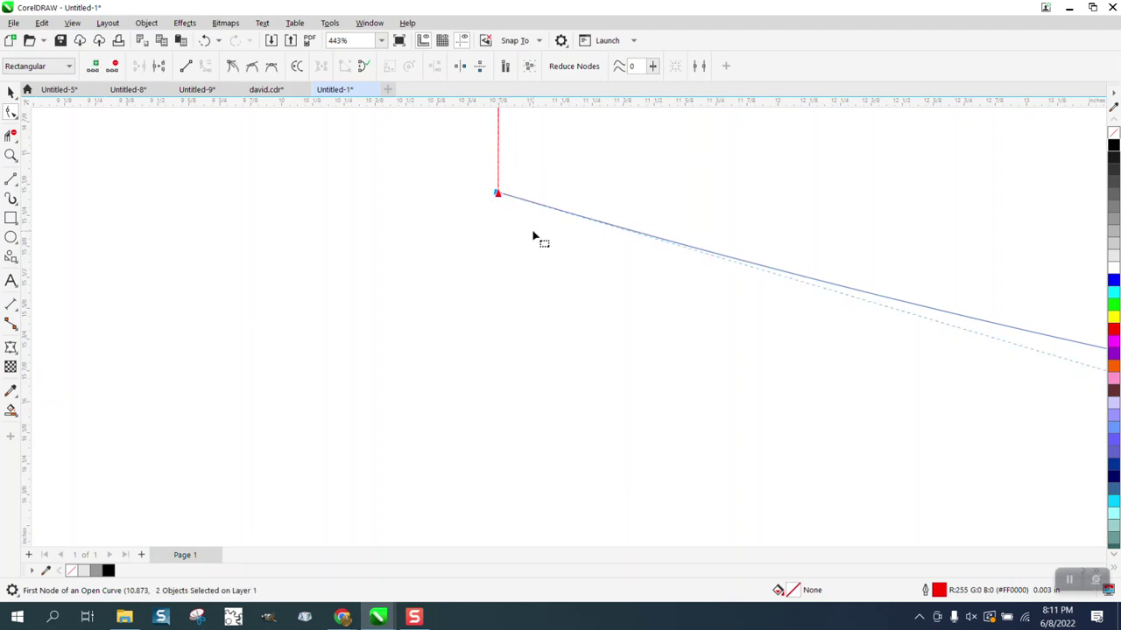
Join the vertical tail edge and upper arc into one curve via the Join Curves docker.
left_click(375, 29)
mouse_move(375, 210)
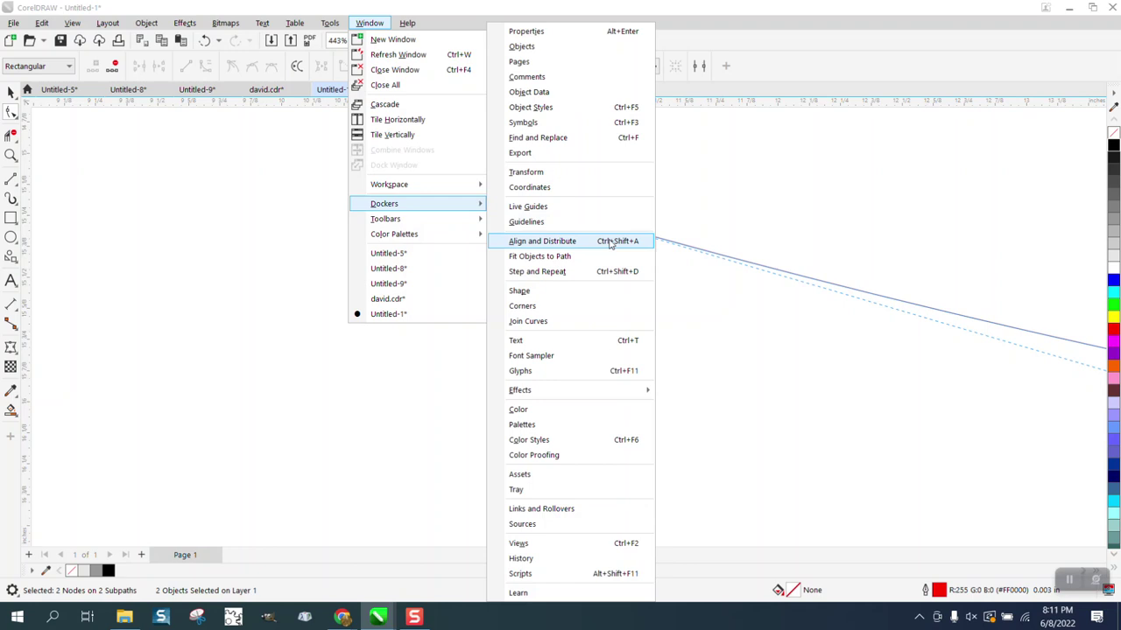
left_click(533, 320)
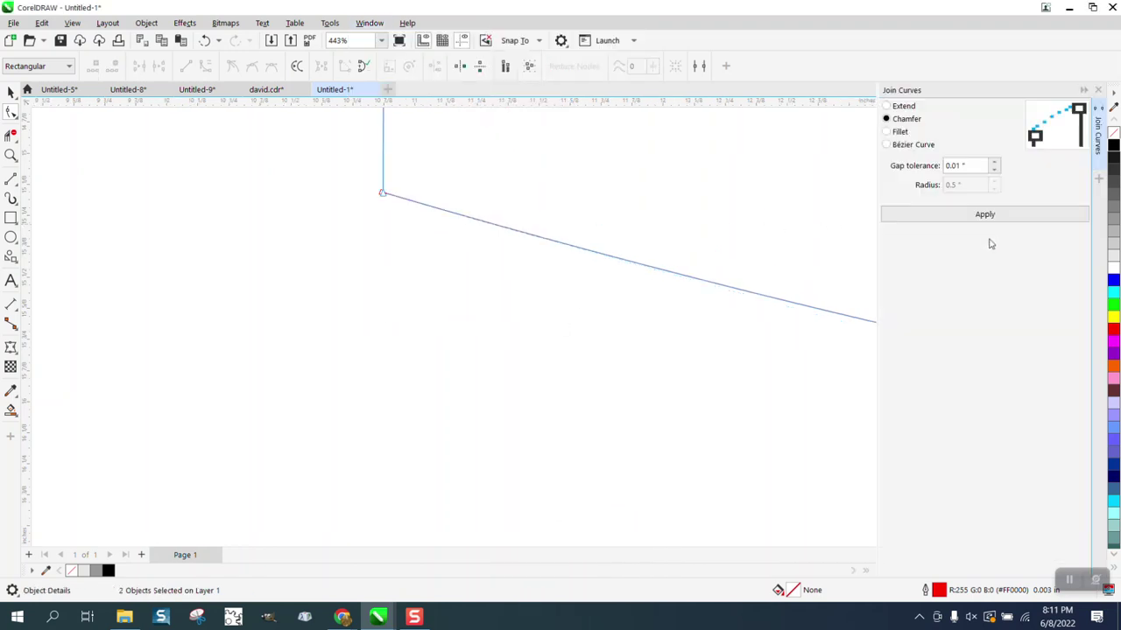
left_click(987, 220)
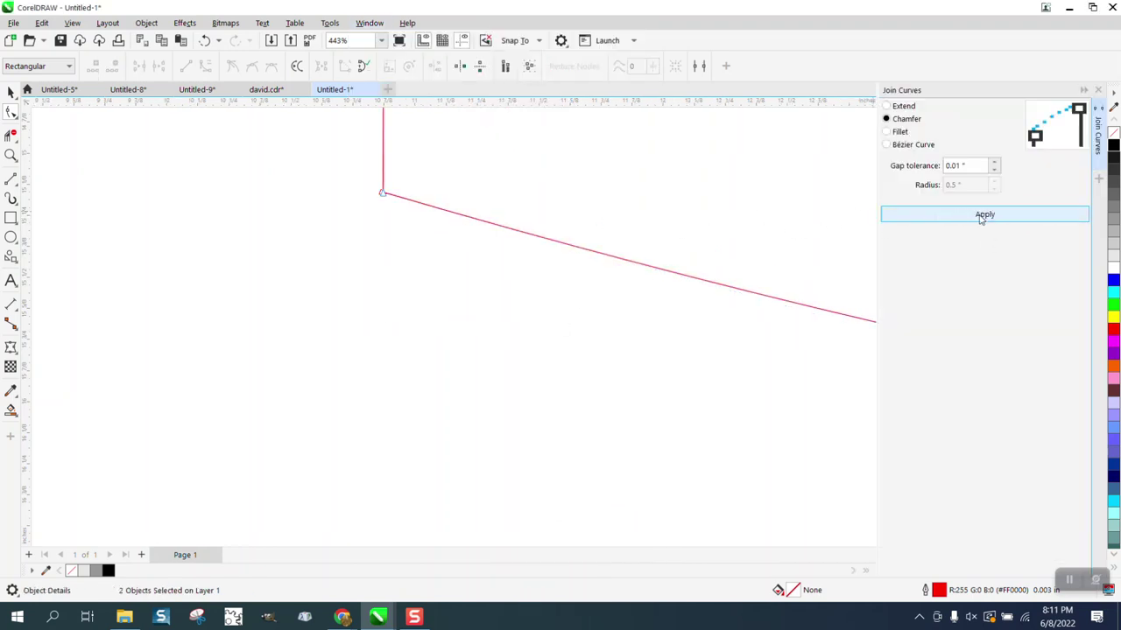
left_click_drag(350, 170, 588, 230)
left_click(982, 219)
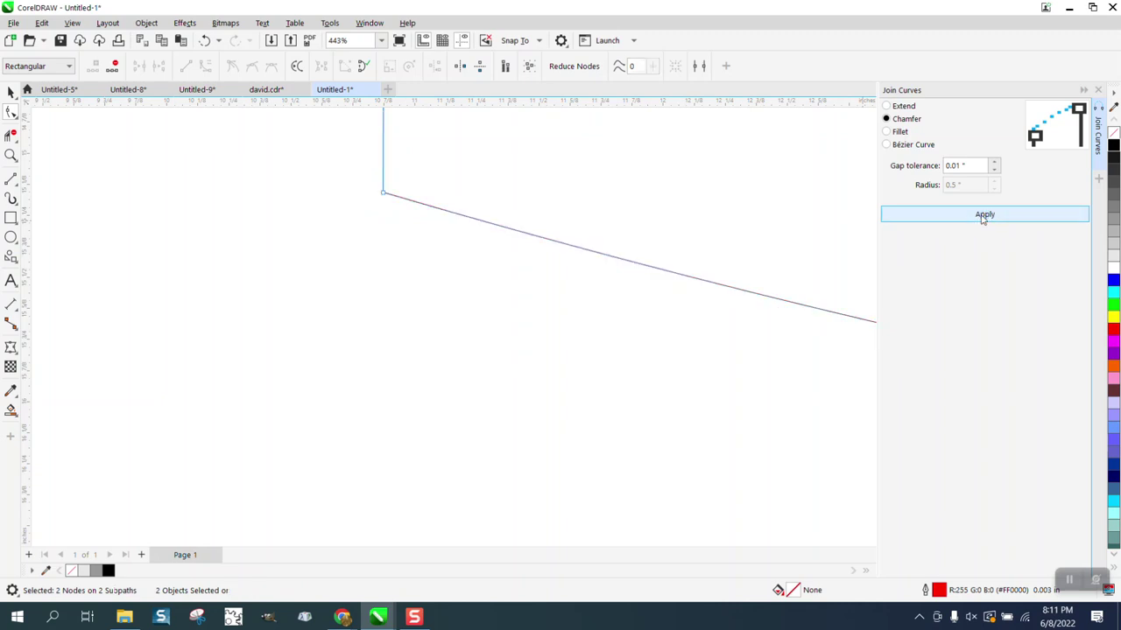
left_click(28, 140)
left_click(40, 150)
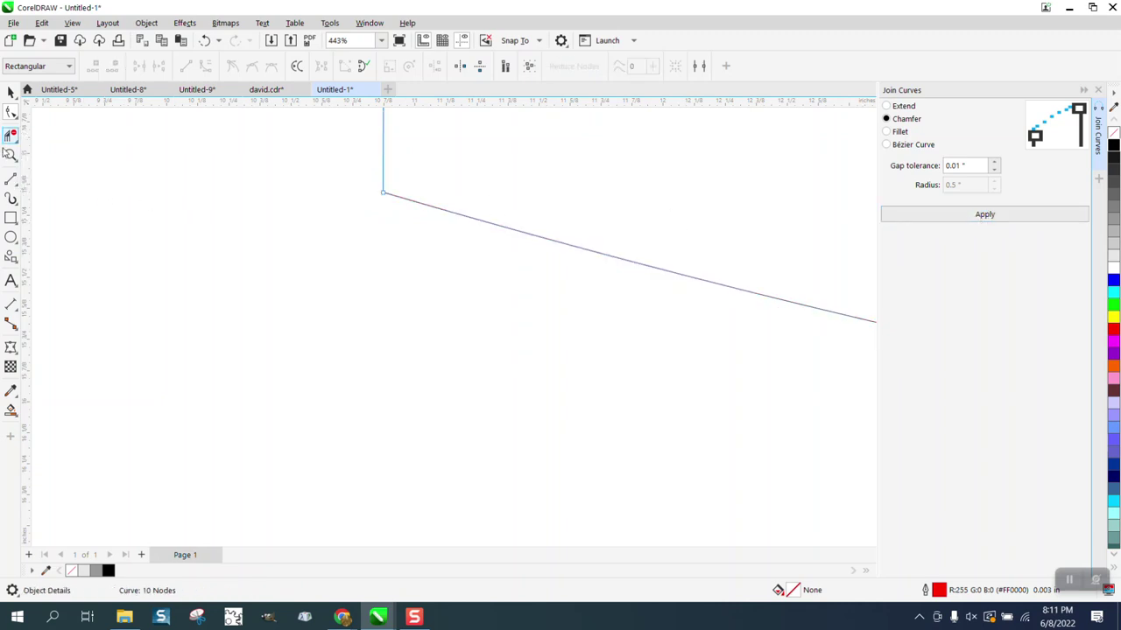
left_click(12, 111)
Round off the sharp joined corner with the Smooth brush.
left_click(61, 131)
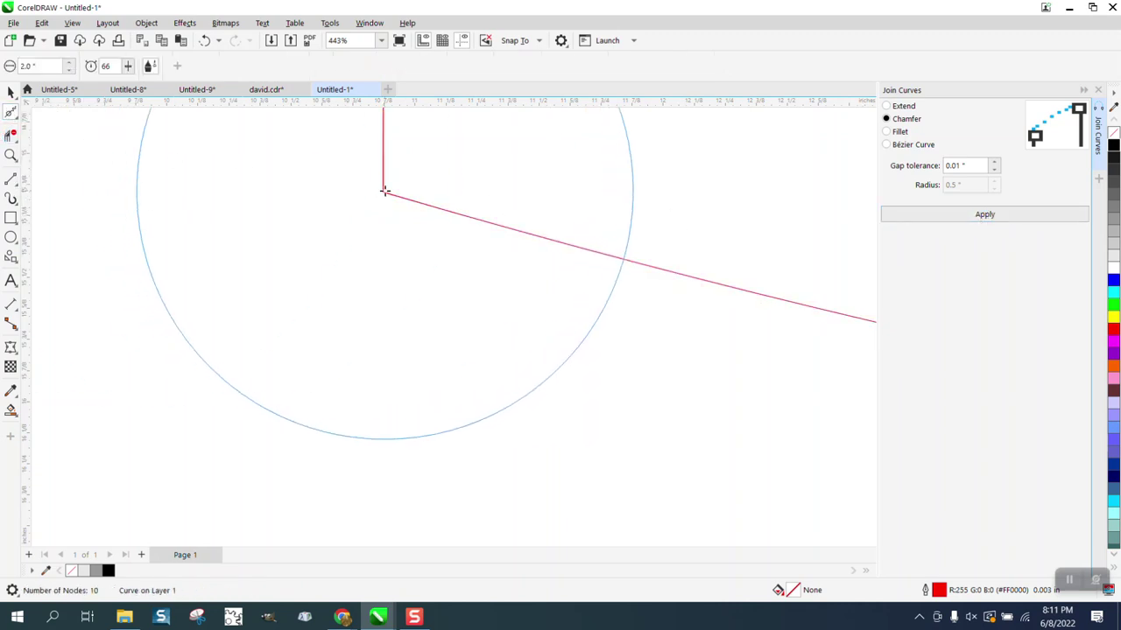
left_click_drag(385, 191, 388, 195)
scroll(295, 303, "down", 5)
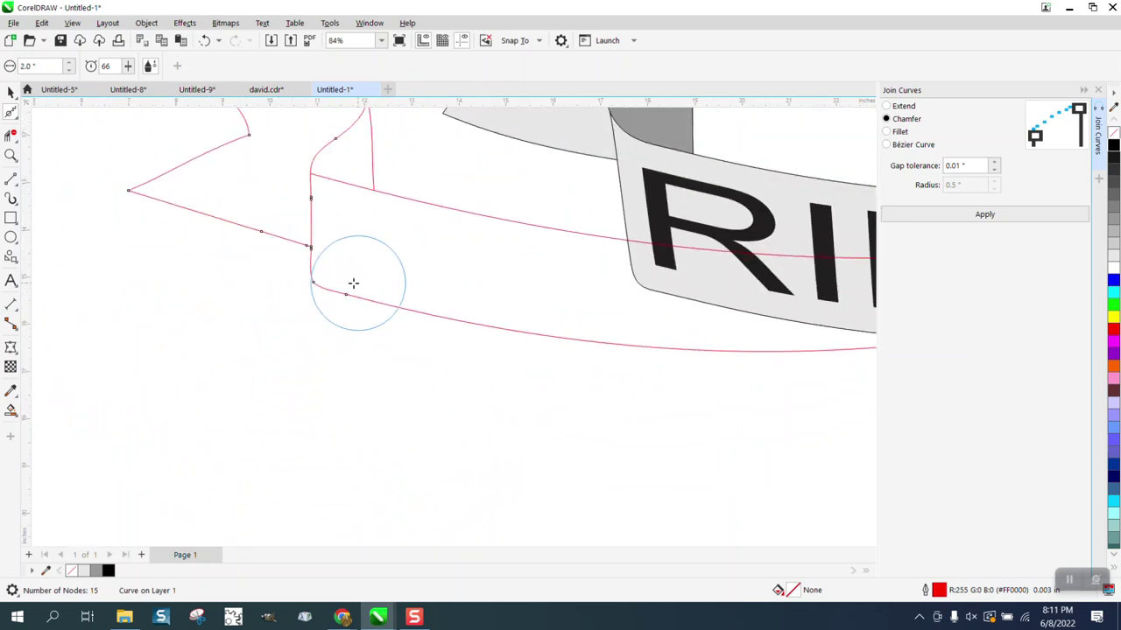
scroll(352, 283, "down", 3)
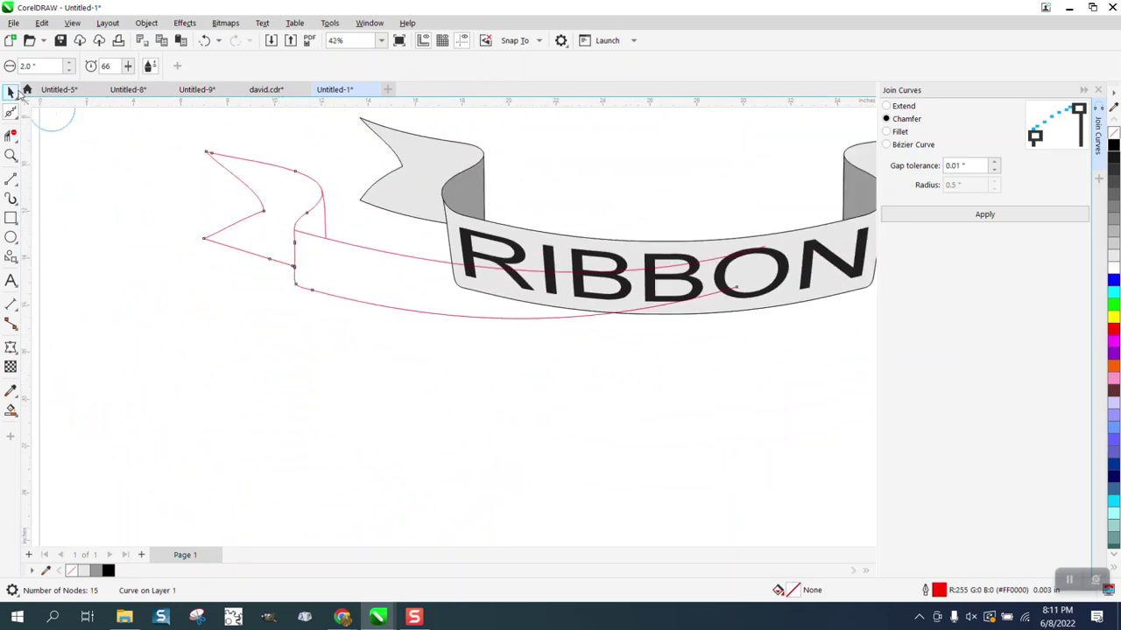
Undo an accidental move of the banner's end piece and deselect everything.
left_click(11, 92)
scroll(87, 253, "down", 2)
left_click(658, 258)
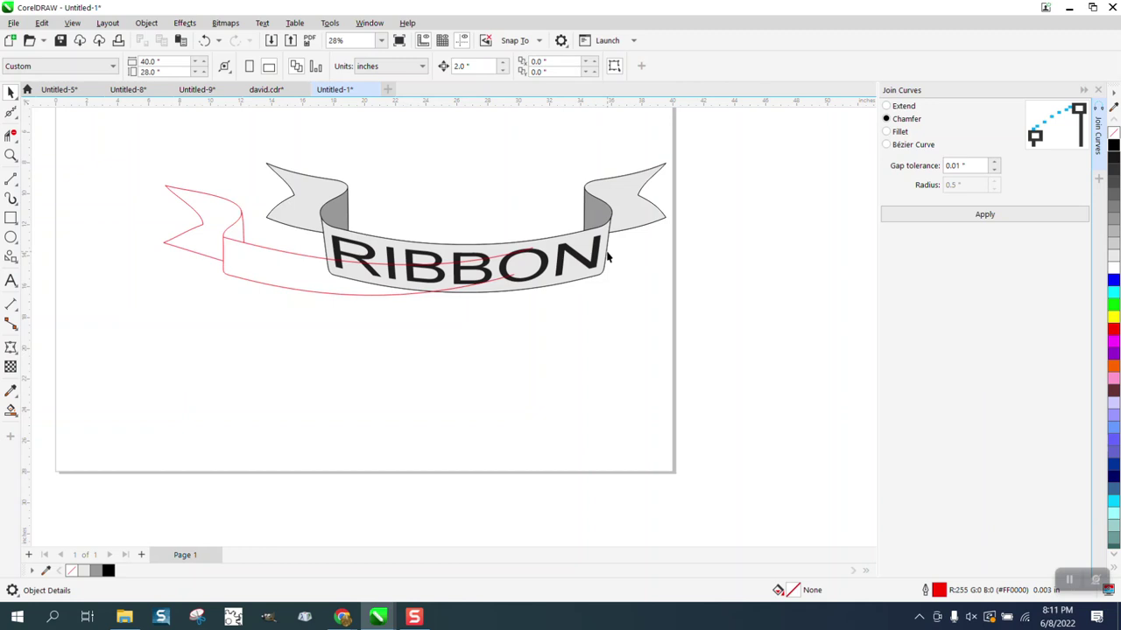
left_click_drag(592, 248, 701, 180)
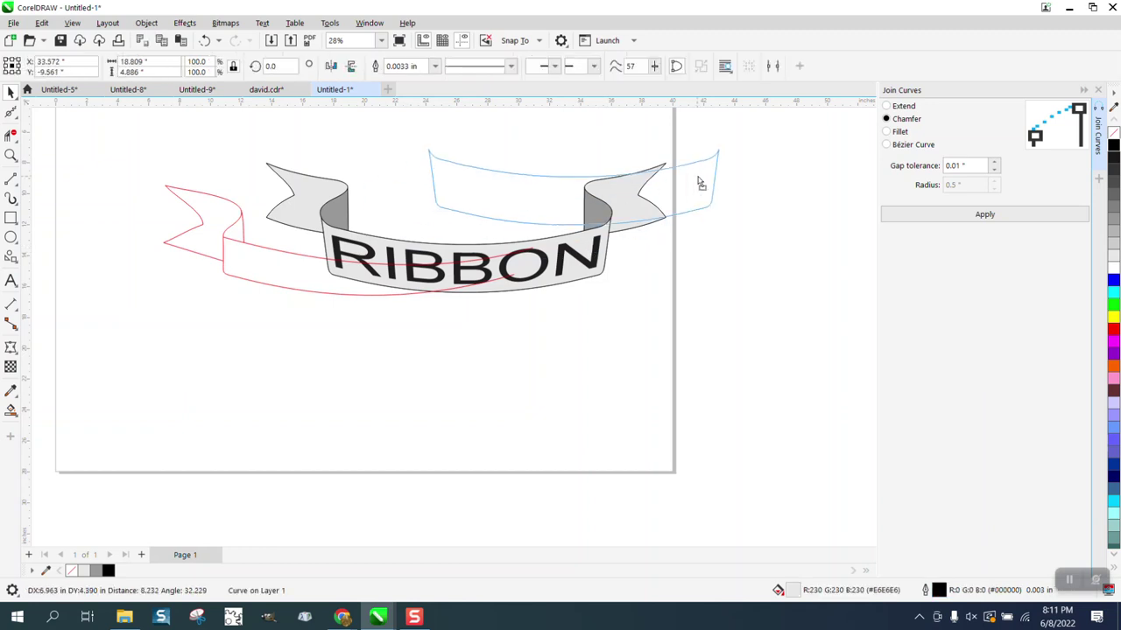
left_click(381, 245)
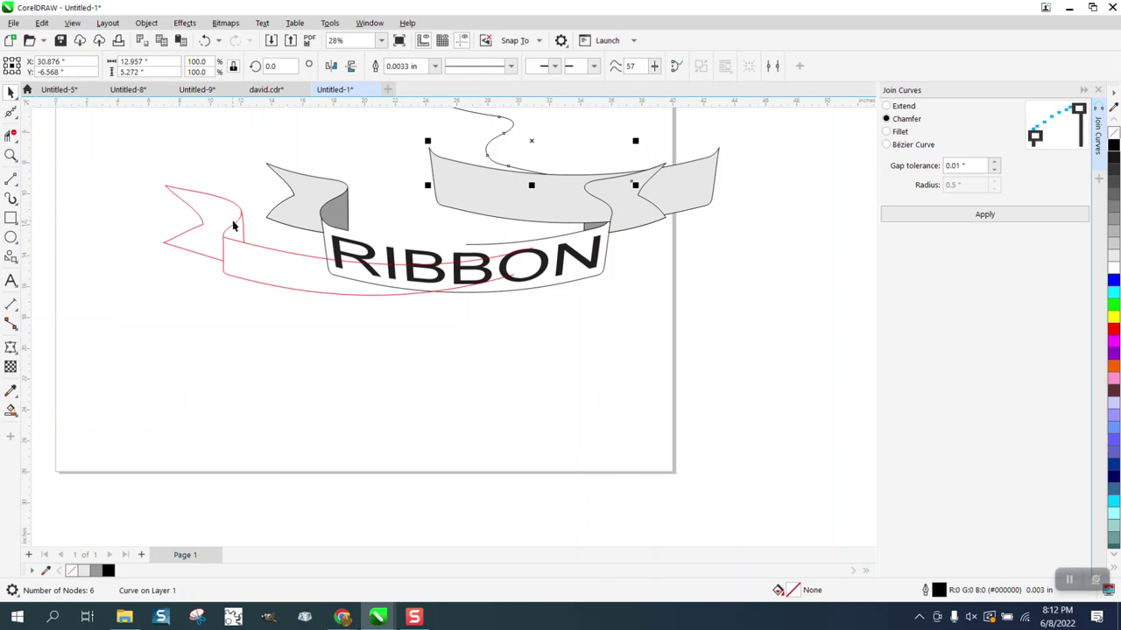
left_click(204, 41)
left_click(204, 41)
key("Escape")
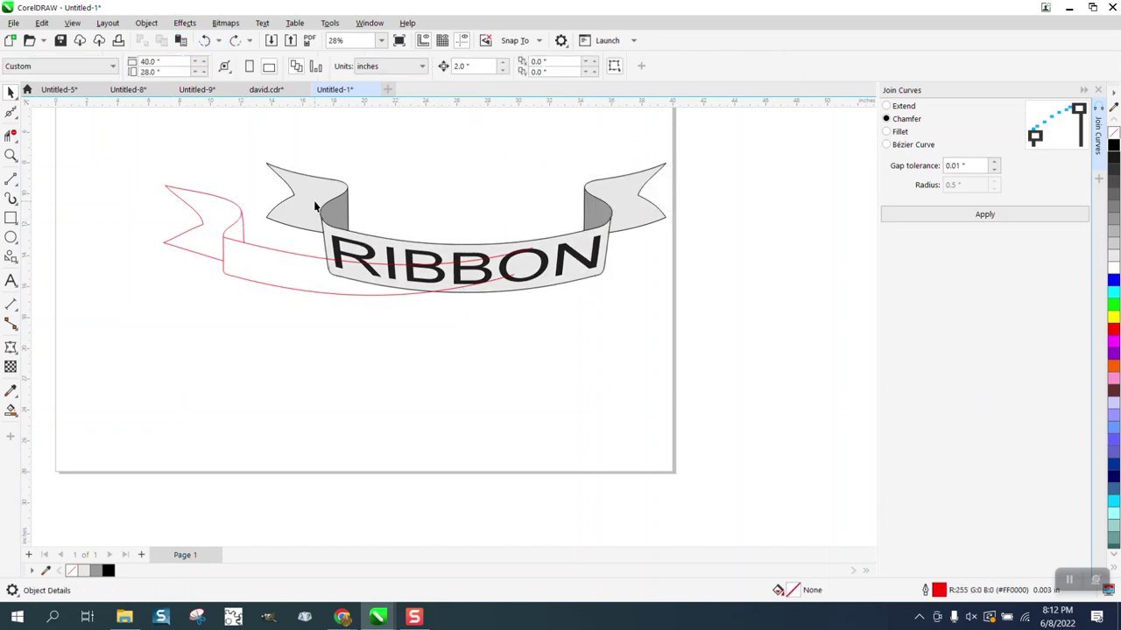
Nudge the red outline, short red curve and fold line down with the Down arrow.
left_click(234, 203)
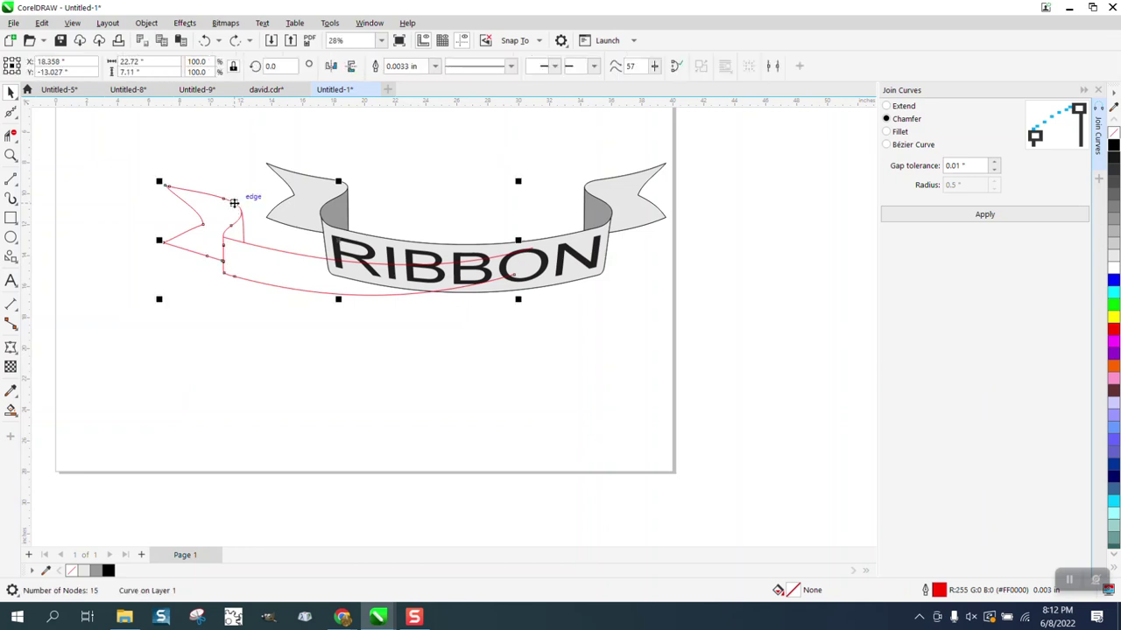
key("Down")
key("Down")
left_click(261, 248)
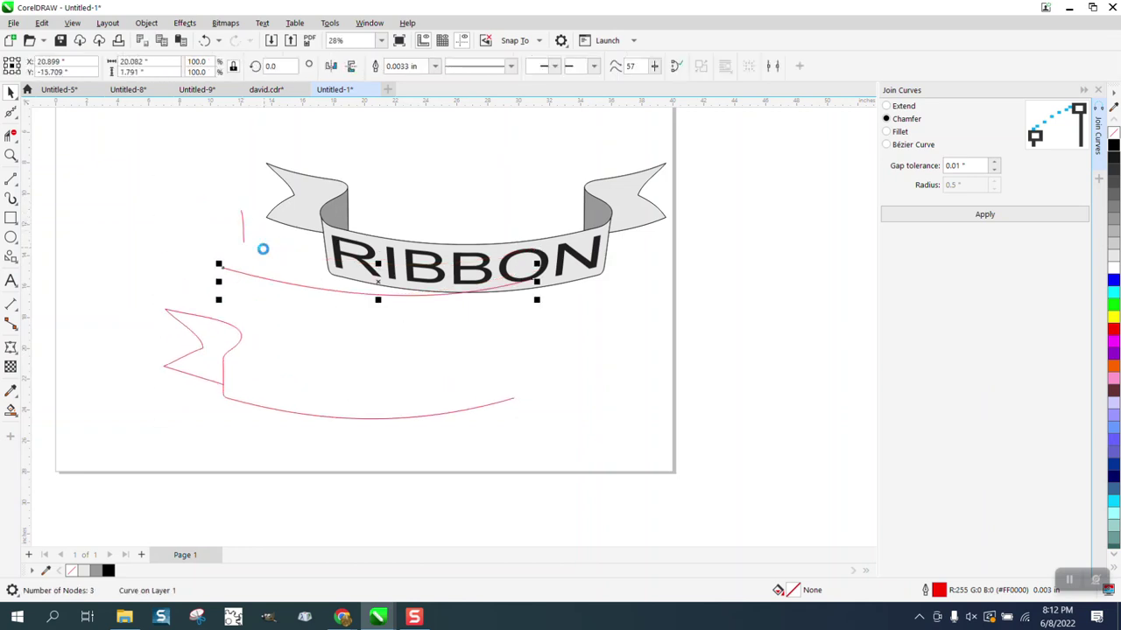
key("Down")
key("Down")
key("Down")
key("Down")
key("Down")
key("Down")
key("Down")
key("Down")
key("Down")
key("Down")
key("Down")
key("Down")
left_click(244, 225)
key("Down")
key("Down")
key("Down")
key("Down")
key("Down")
key("Down")
key("Down")
key("Down")
key("Down")
key("Down")
key("Down")
key("Down")
key("Down")
key("Down")
key("Down")
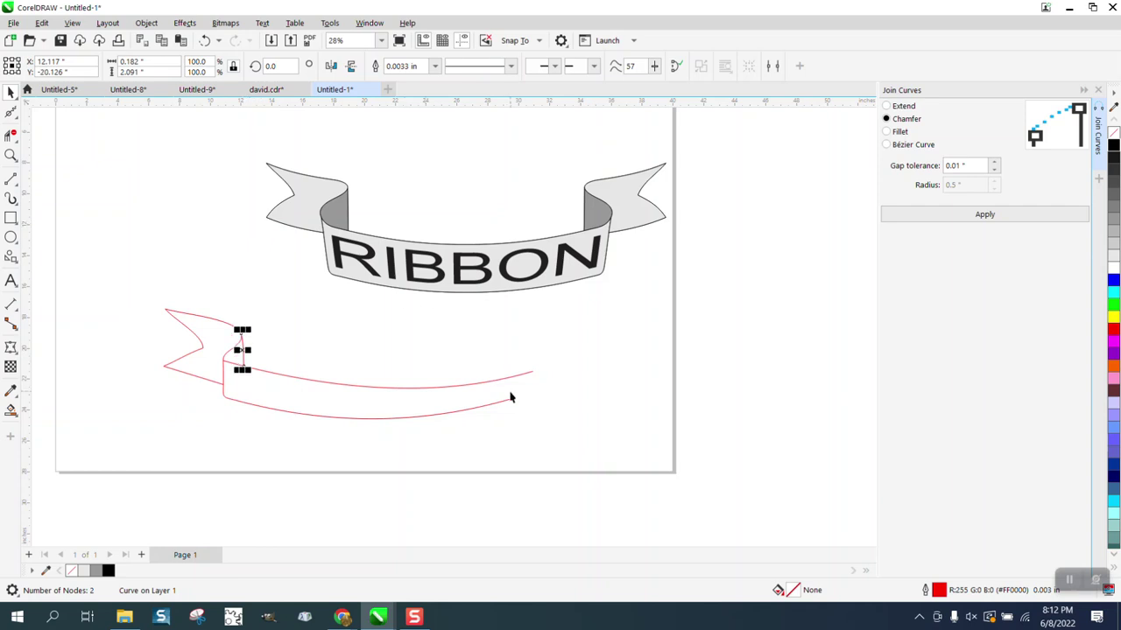
Zoom in on the lower ribbon curves and drag the lower edge's end point down and right.
left_click(12, 155)
left_click_drag(170, 329, 598, 432)
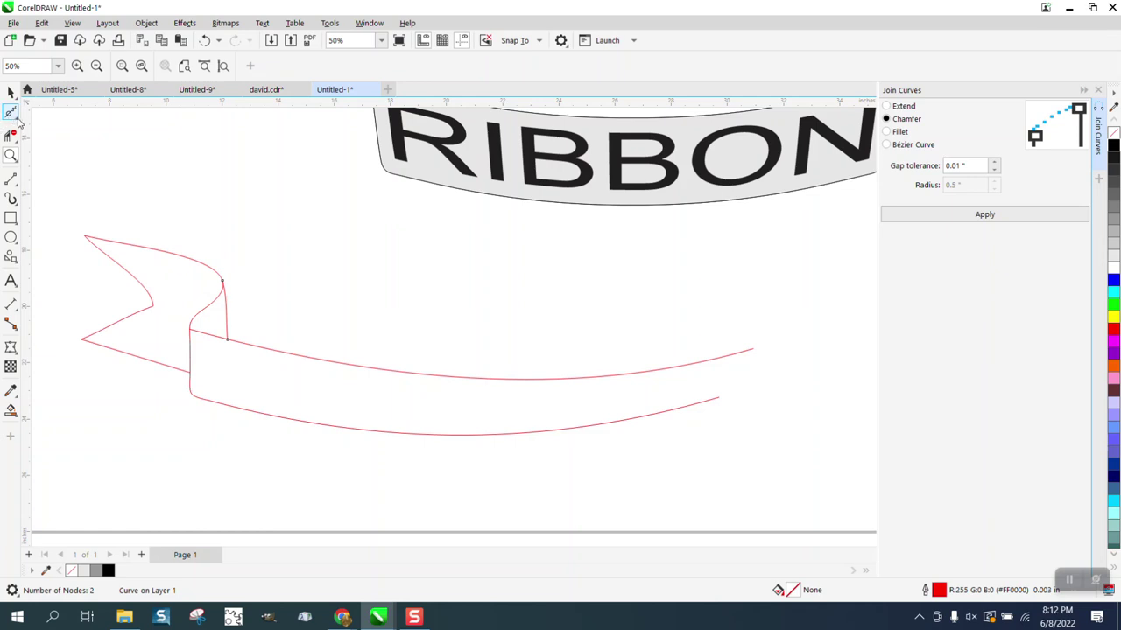
left_click(17, 120)
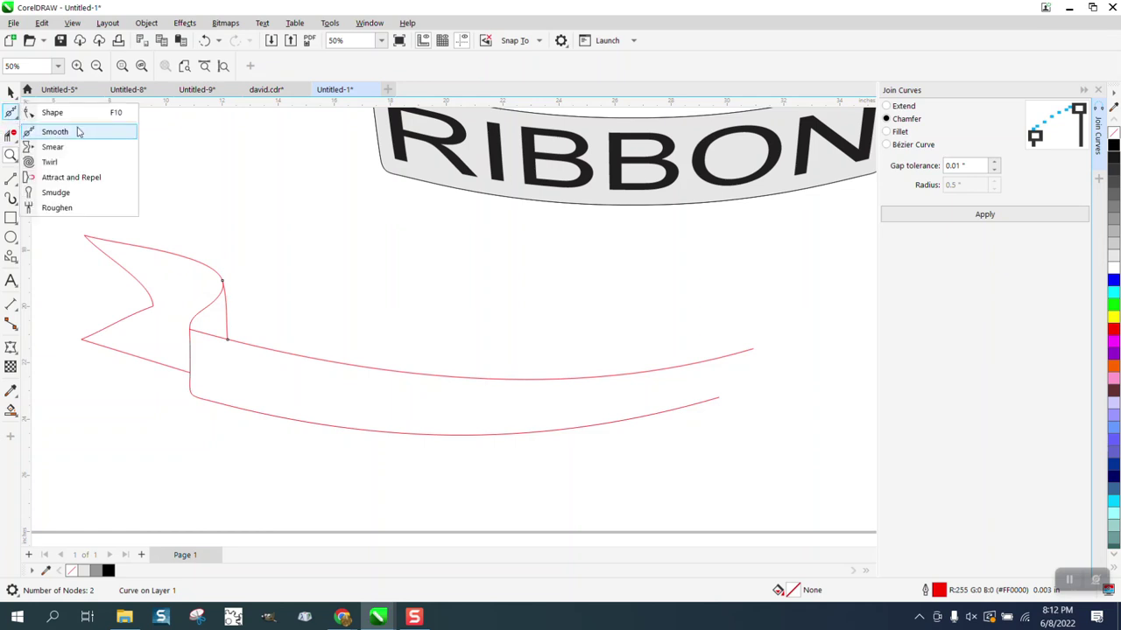
left_click(53, 112)
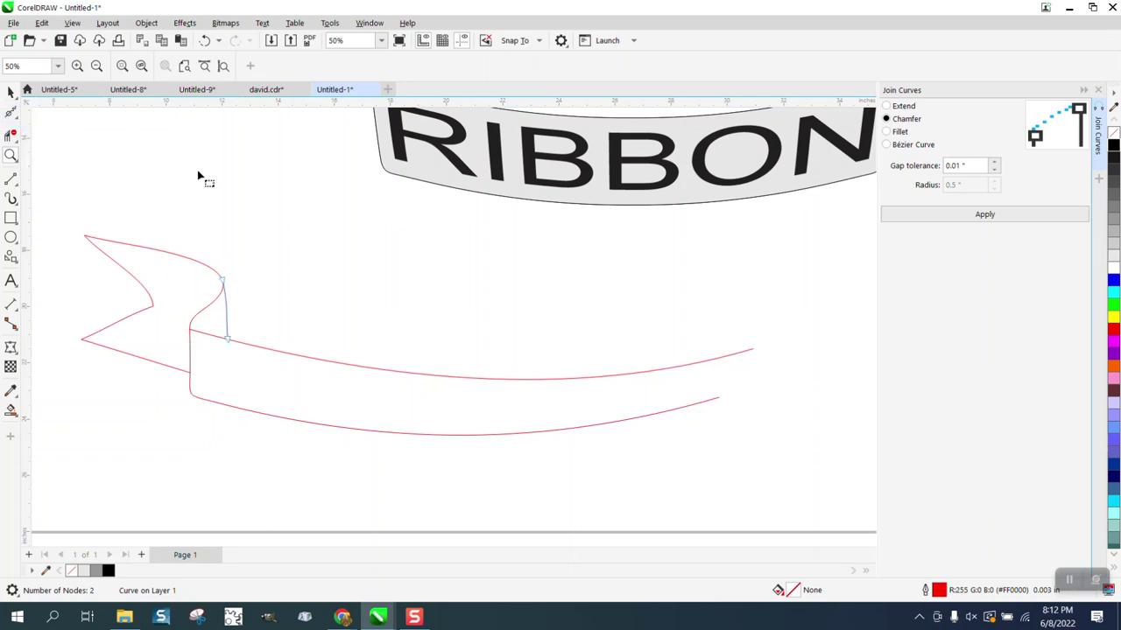
left_click(716, 402)
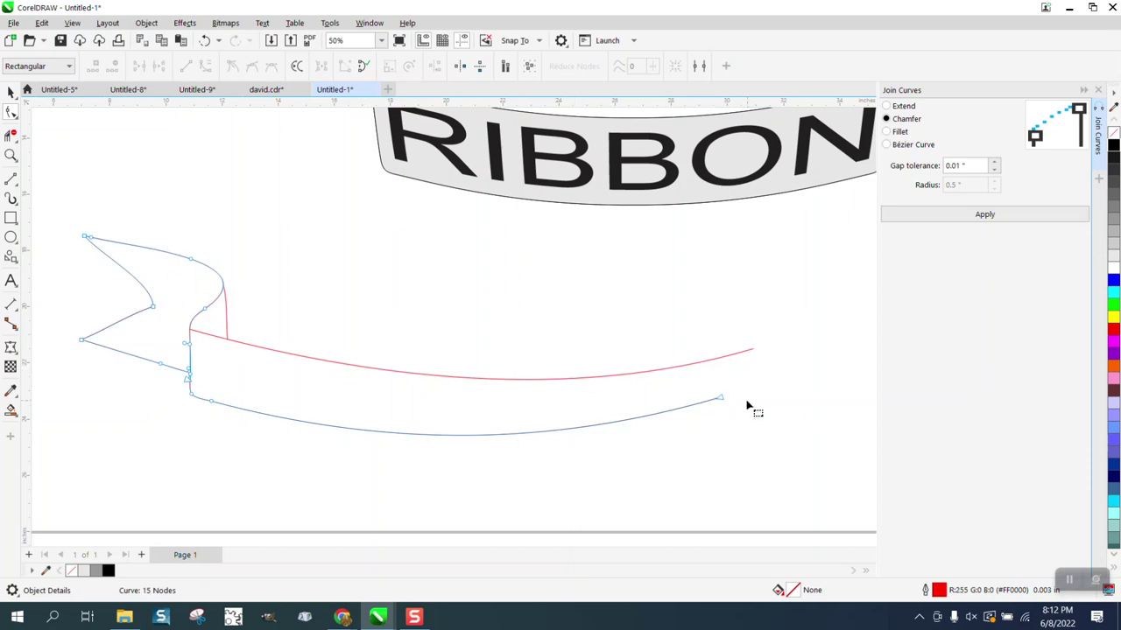
left_click_drag(722, 399, 733, 417)
scroll(523, 289, "down", 1)
scroll(524, 289, "down", 1)
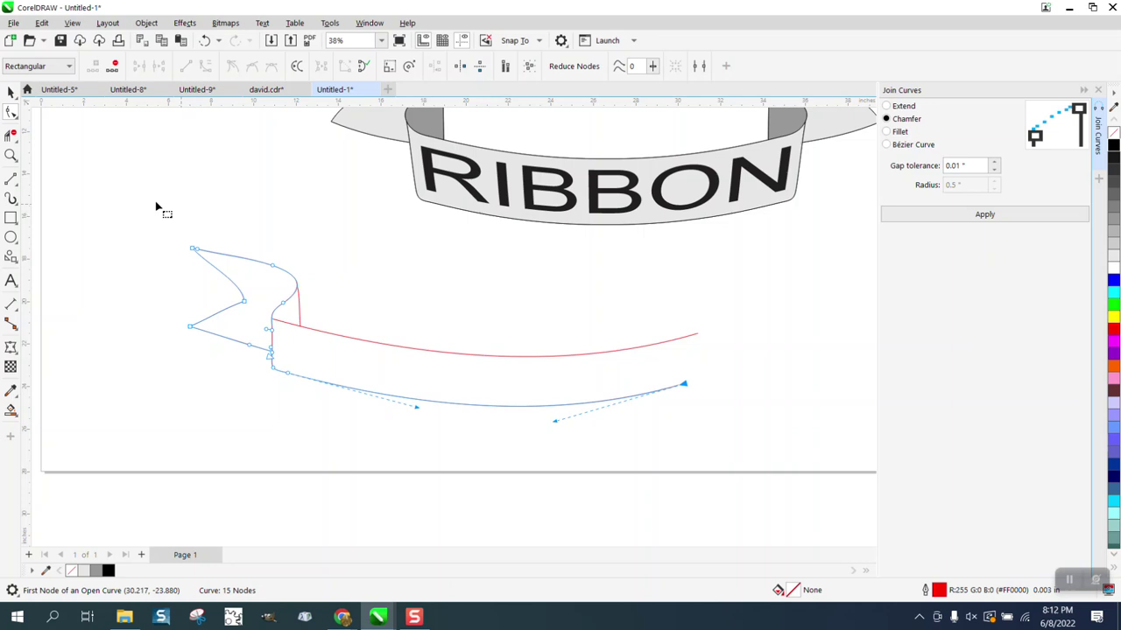
left_click(12, 93)
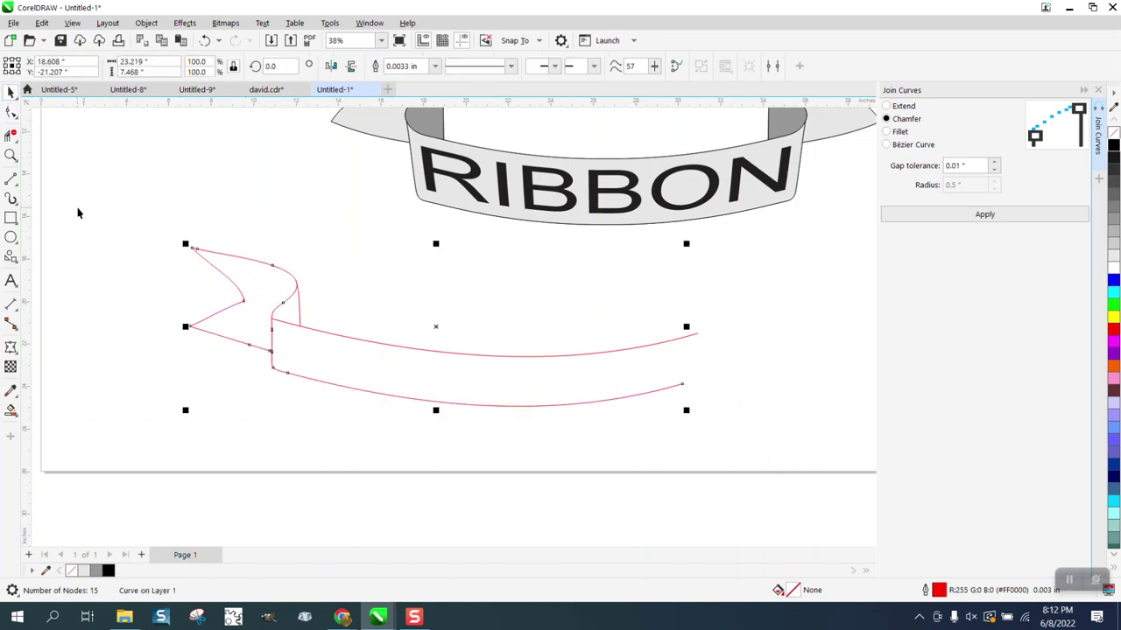
Draw a vertical line through the banner's middle and delete the arc parts right of it.
left_click(15, 180)
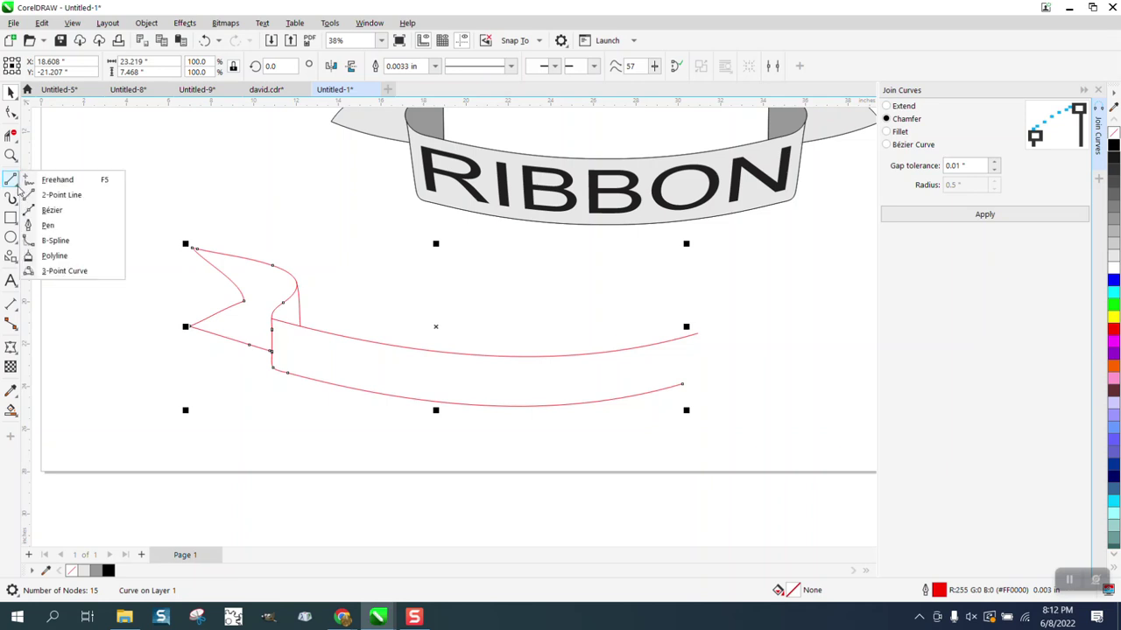
left_click(87, 196)
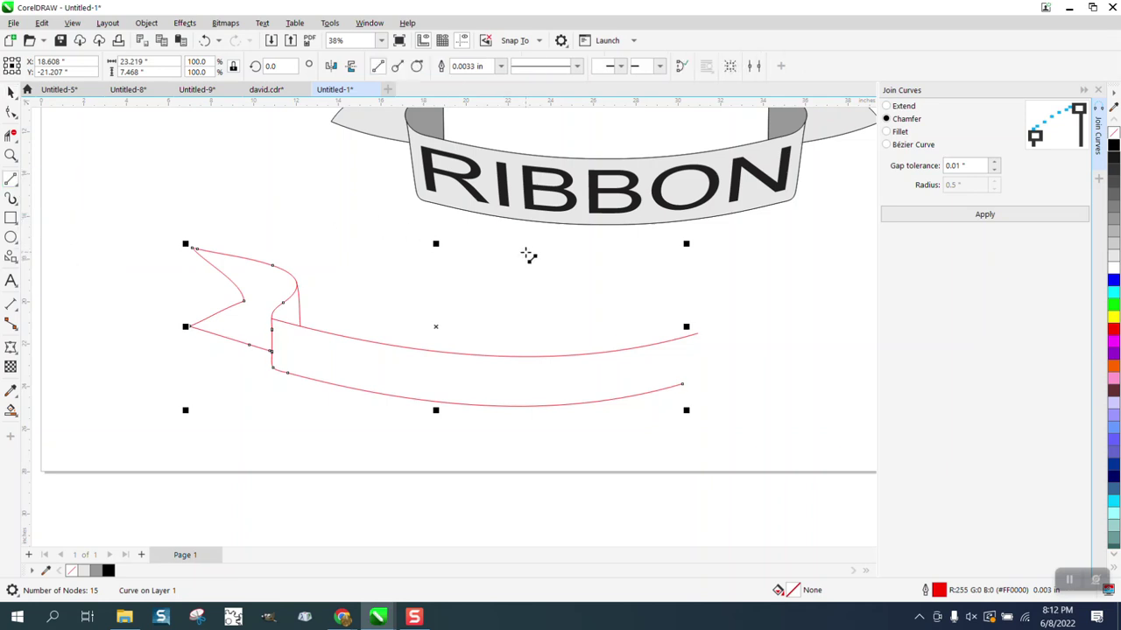
left_click_drag(516, 253, 520, 452)
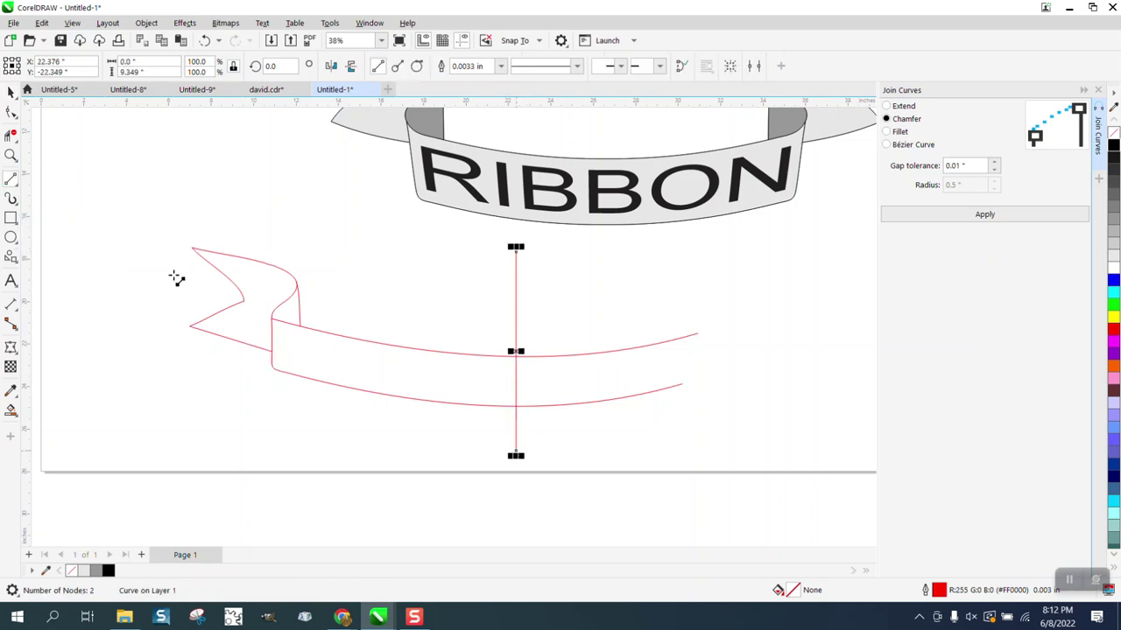
left_click(12, 136)
left_click_drag(553, 397, 727, 442)
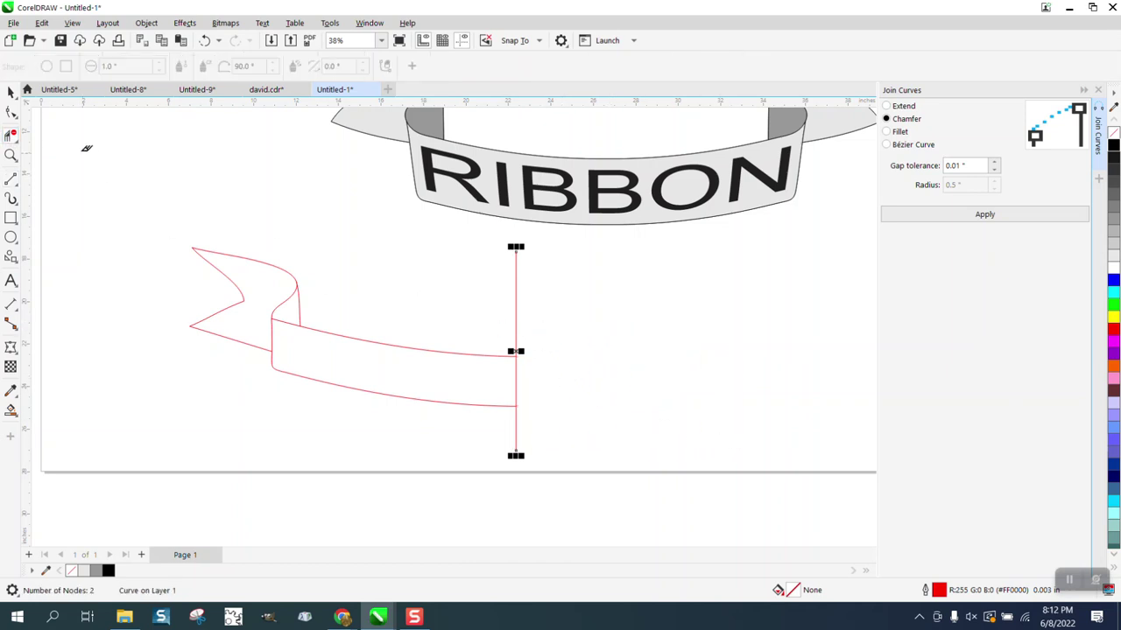
Delete the vertical cut line and select the three half-banner curves.
left_click(11, 92)
key("Delete")
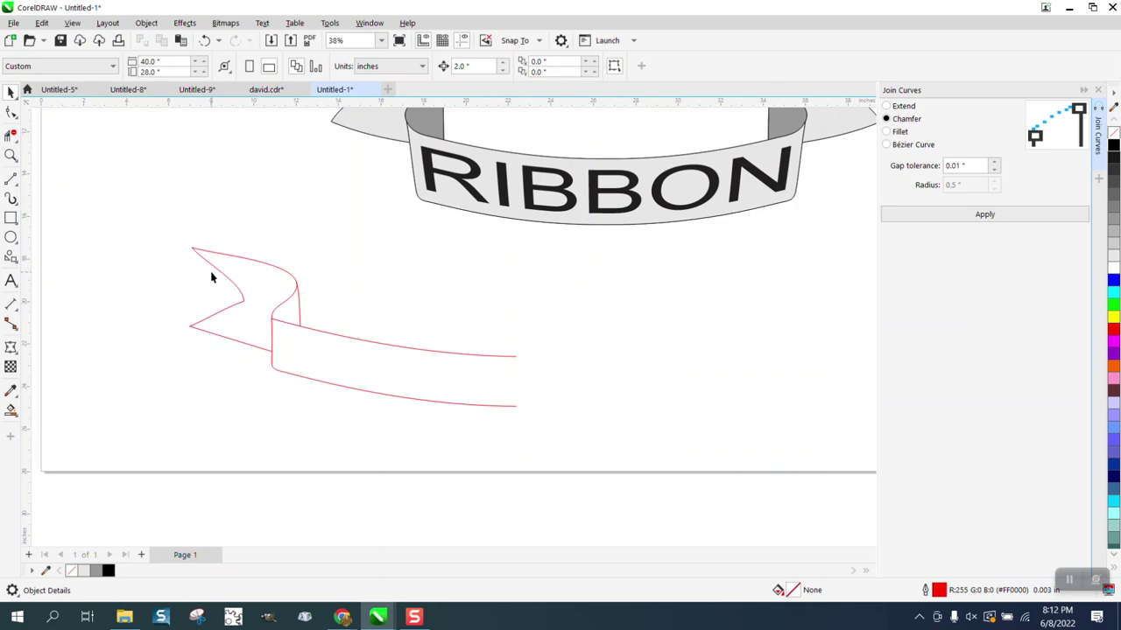
left_click_drag(167, 235, 567, 450)
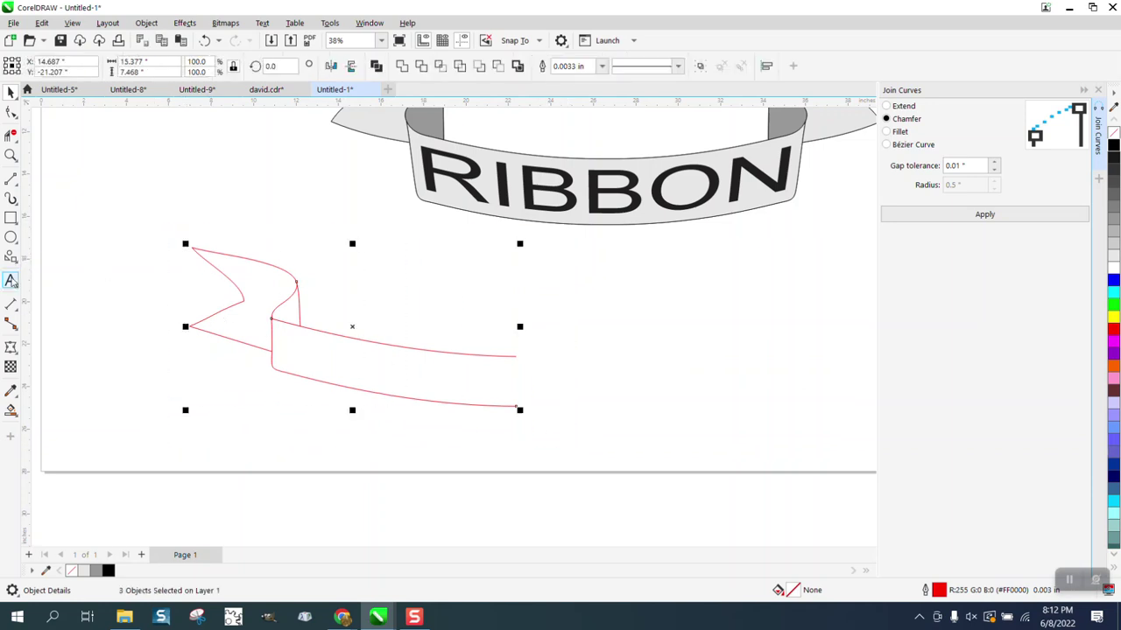
Smart Fill the small fold area beside the band in medium grey, then select all four pieces.
left_click(10, 409)
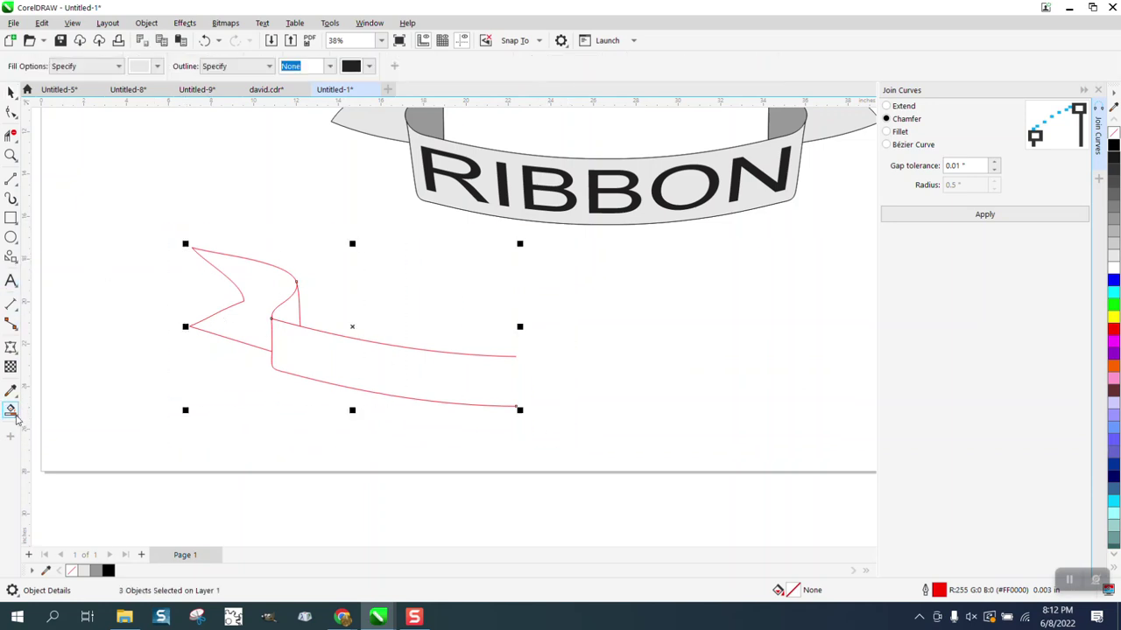
left_click(286, 307)
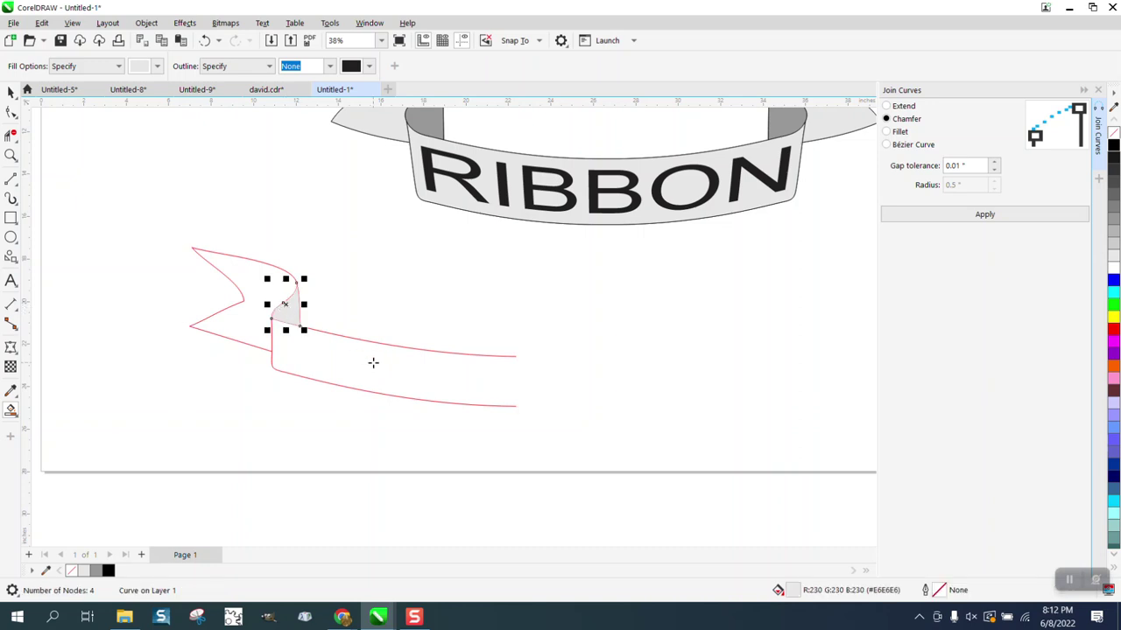
left_click(1113, 225)
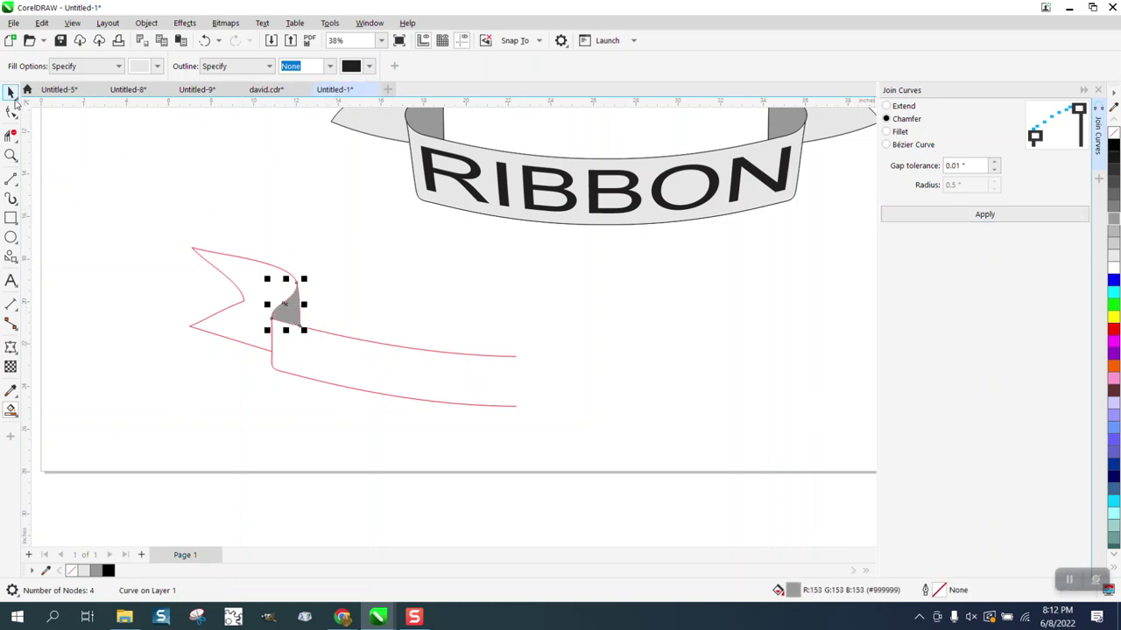
left_click(12, 95)
left_click_drag(178, 238, 589, 474)
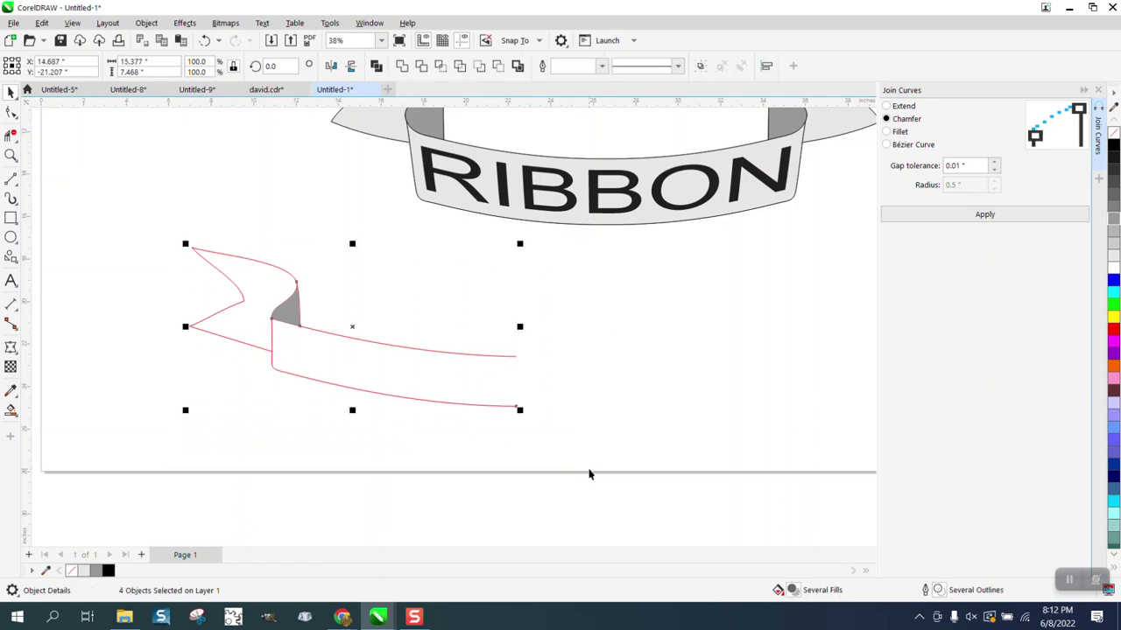
Group the four half-banner pieces and drop a mirrored copy joined on the right side.
key("ctrl+g")
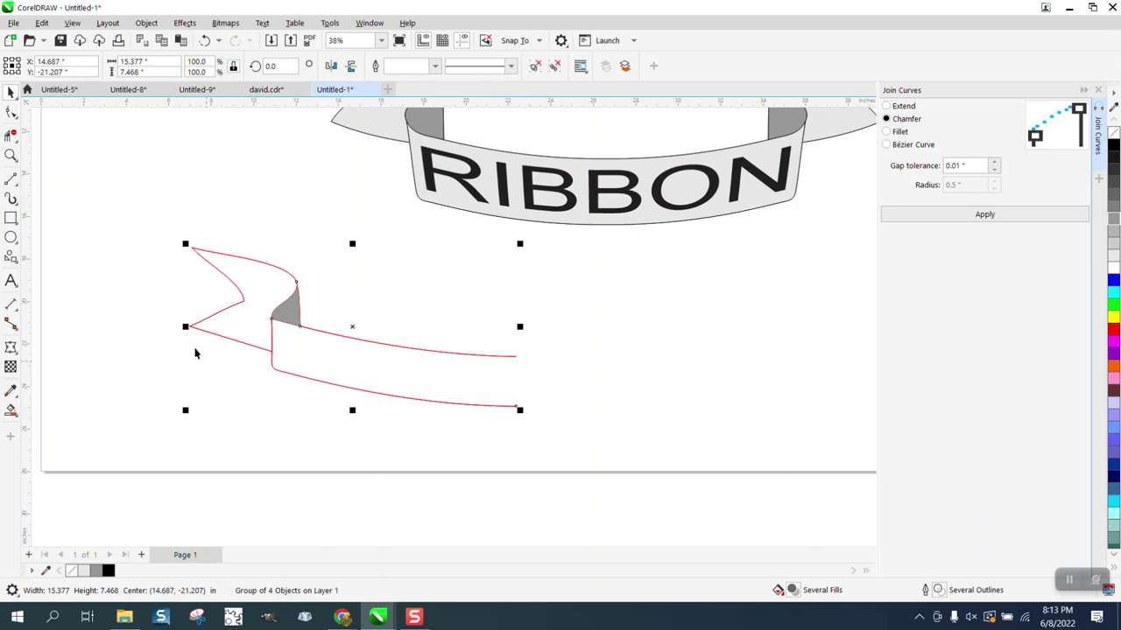
left_click_drag(185, 326, 532, 337)
scroll(447, 375, "down", 2)
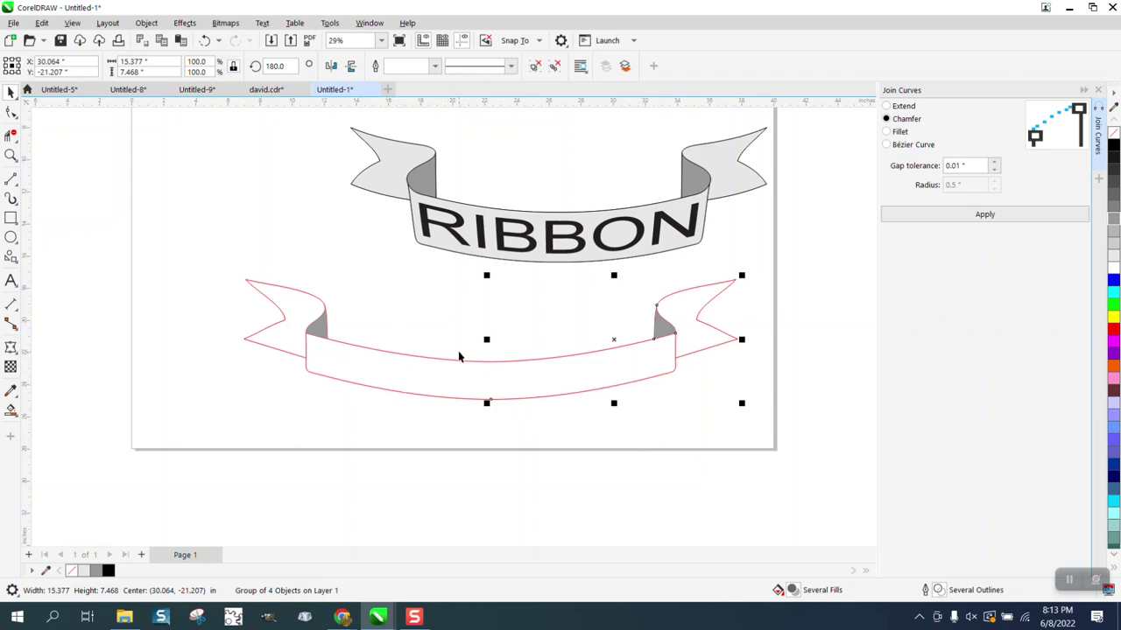
scroll(456, 349, "down", 1)
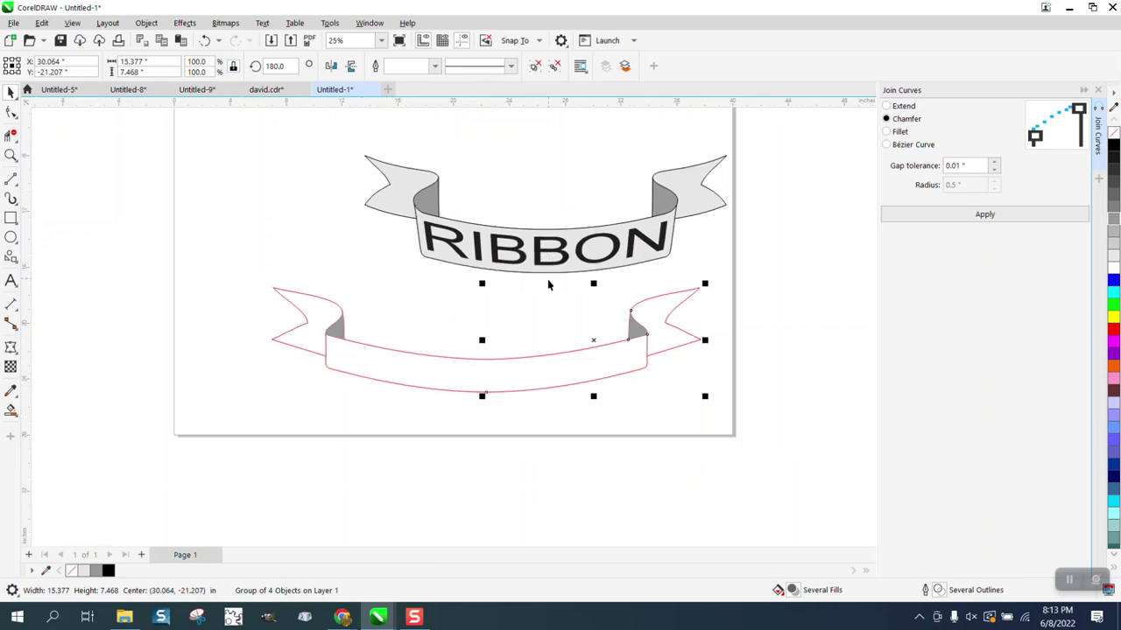
left_click(549, 286)
scroll(573, 310, "down", 1)
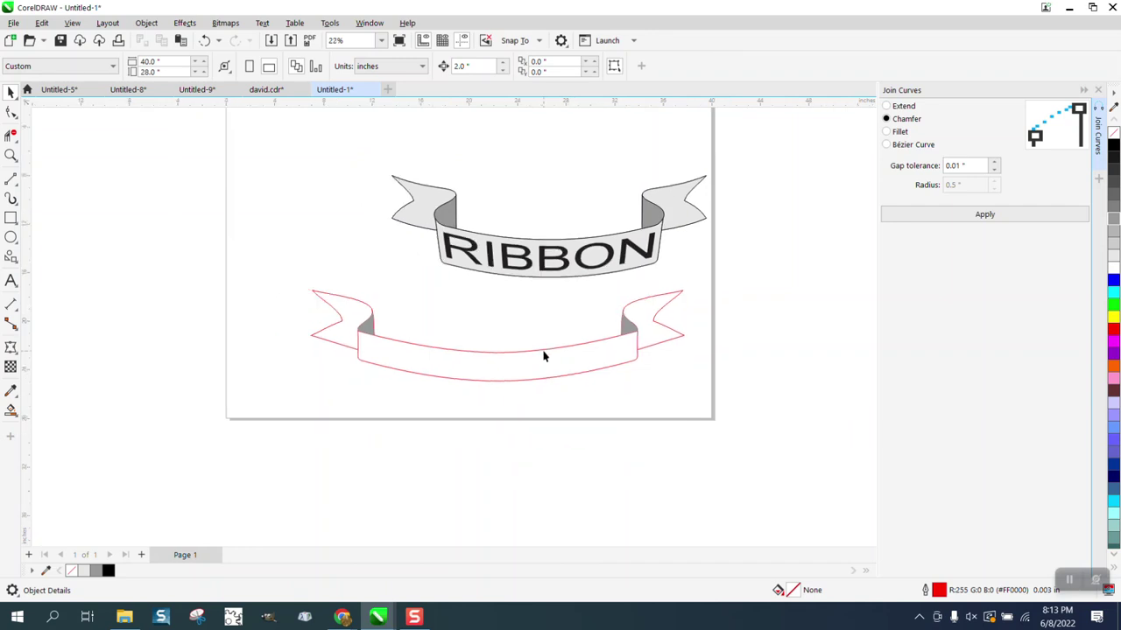
Make a band-shaped copy below the banner with no fill and a black outline, closing Join Curves.
left_click(11, 410)
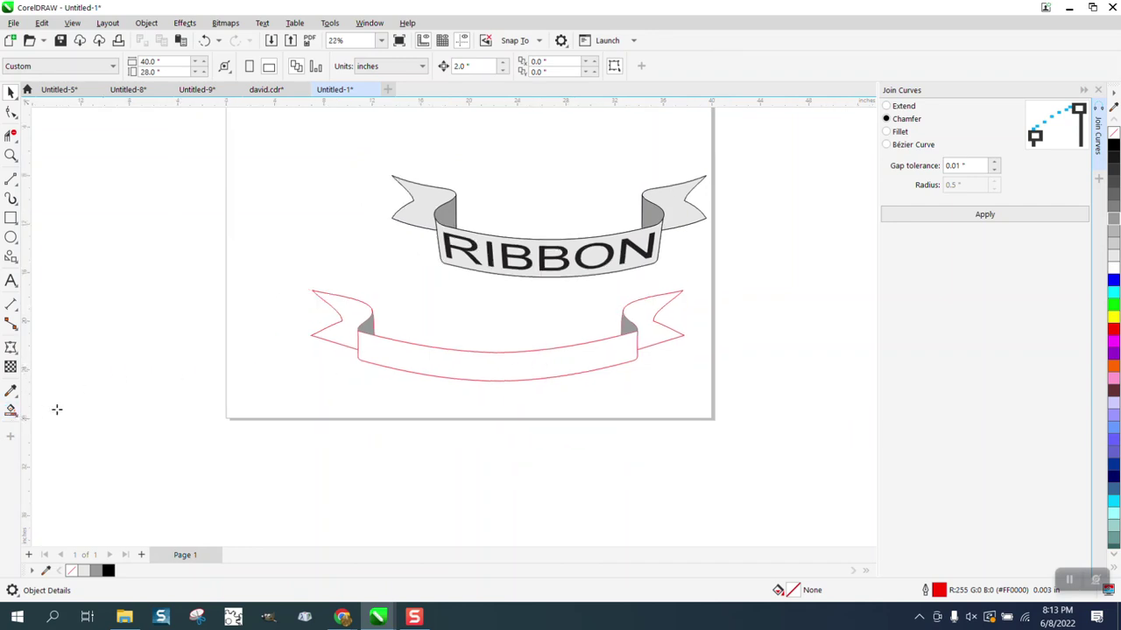
left_click(490, 364)
key("Down")
key("Down")
key("Down")
key("Down")
key("Down")
key("Down")
key("Down")
key("Down")
key("Down")
key("Down")
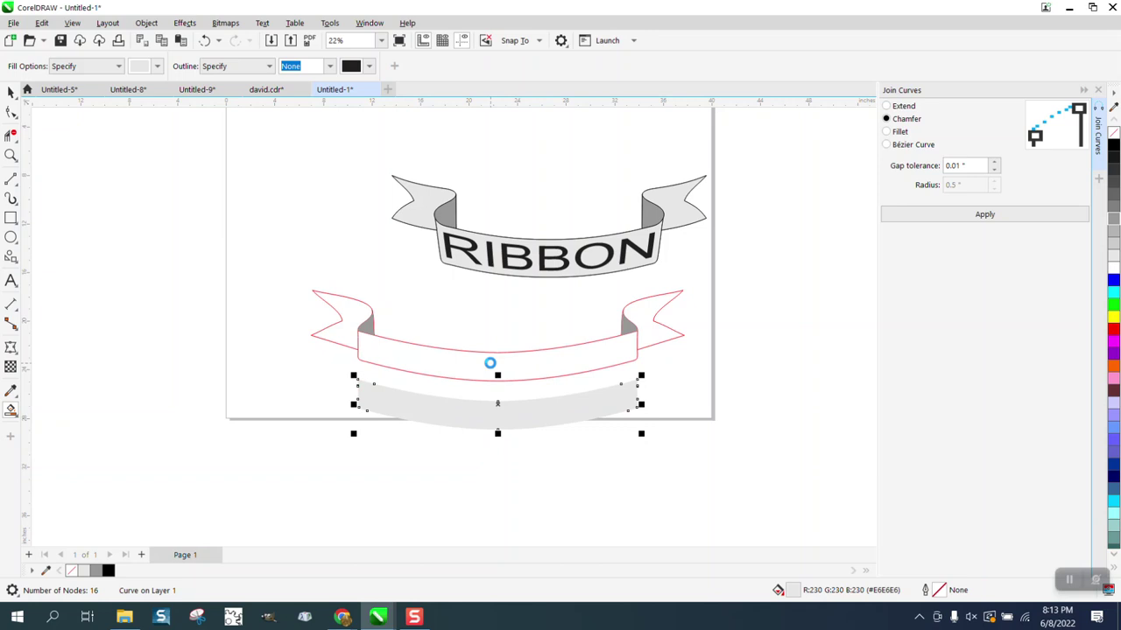
left_click(1113, 131)
right_click(1112, 146)
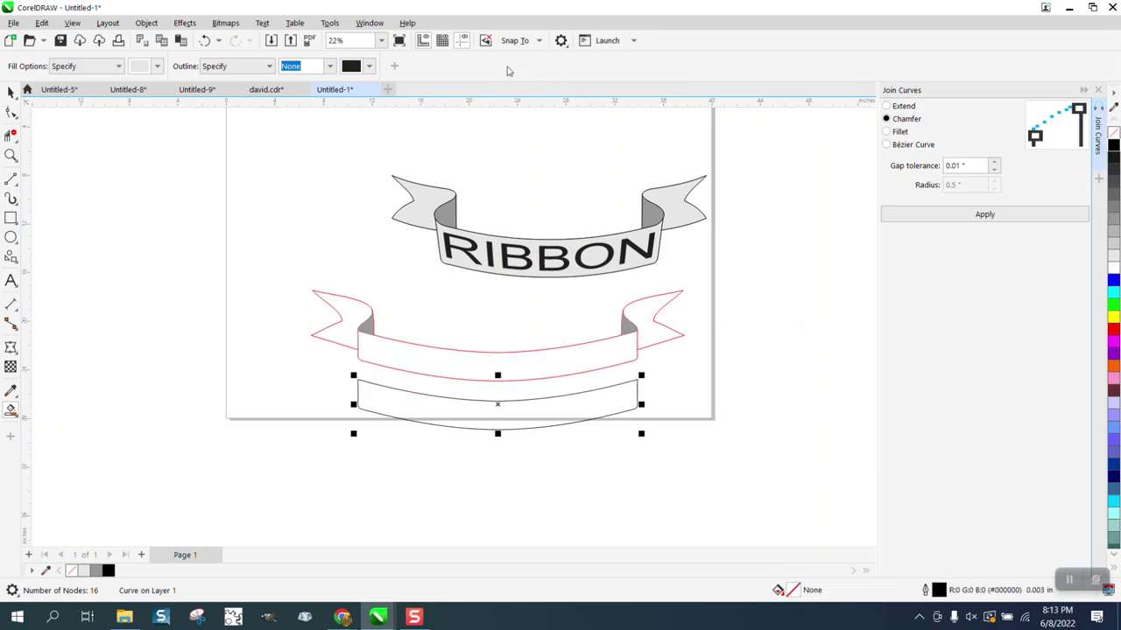
left_click(1084, 91)
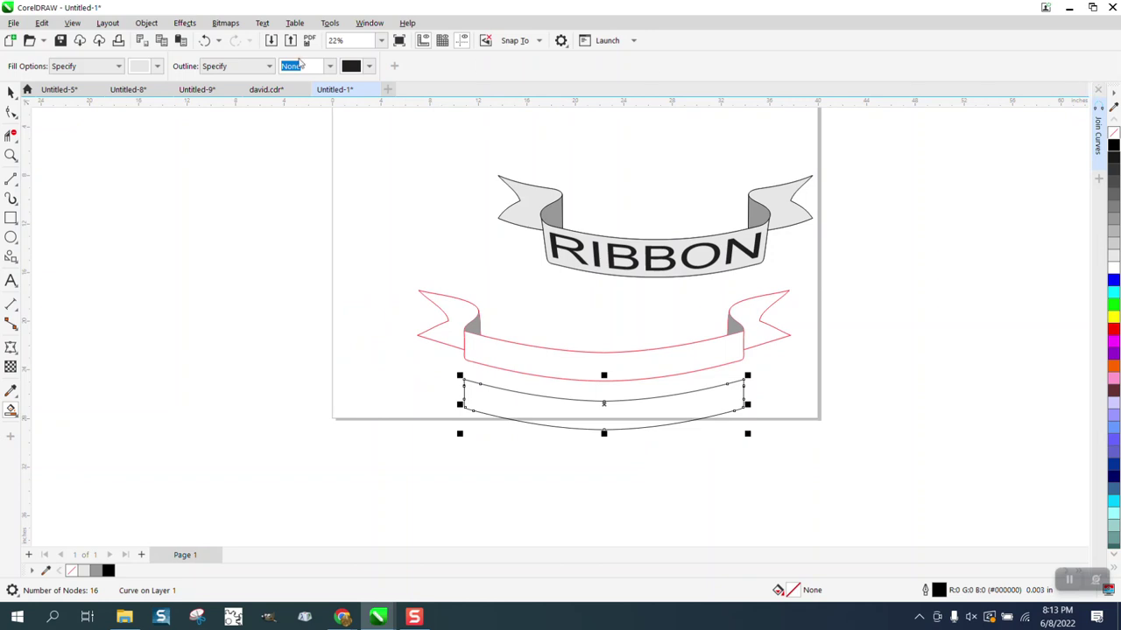
Add an inside contour to the band shape with a 0.4" offset.
left_click(192, 26)
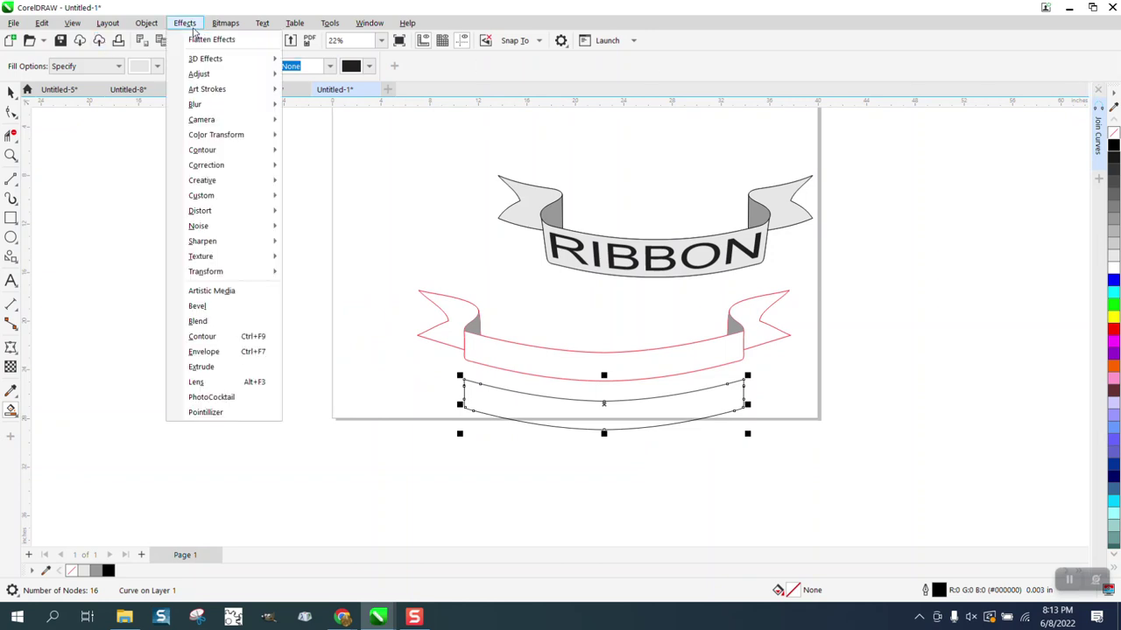
left_click(210, 336)
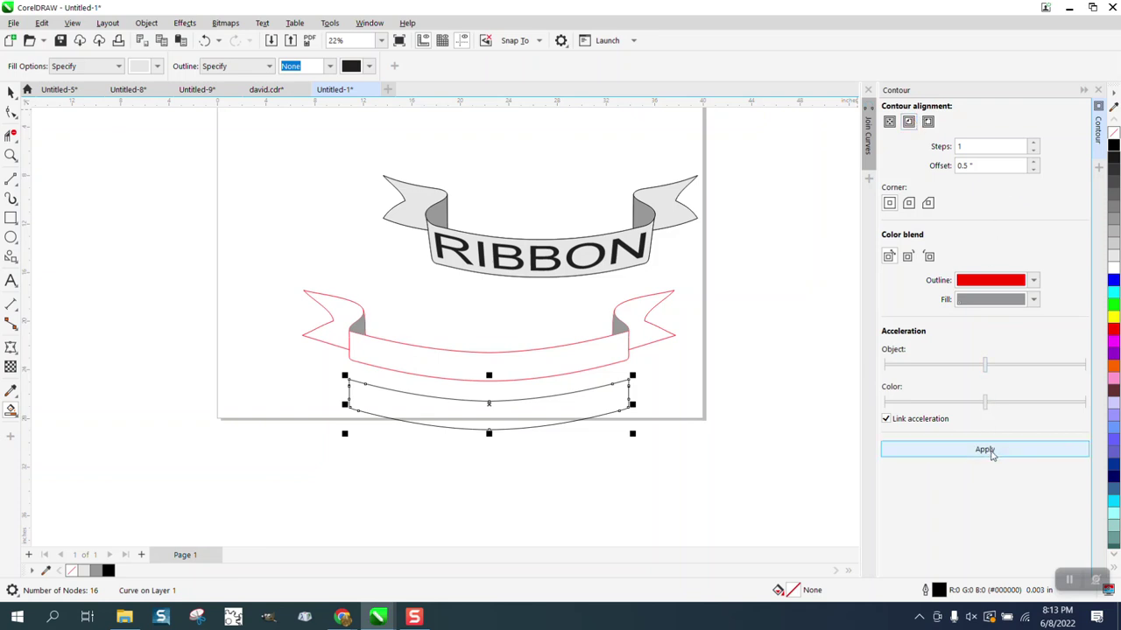
left_click(991, 451)
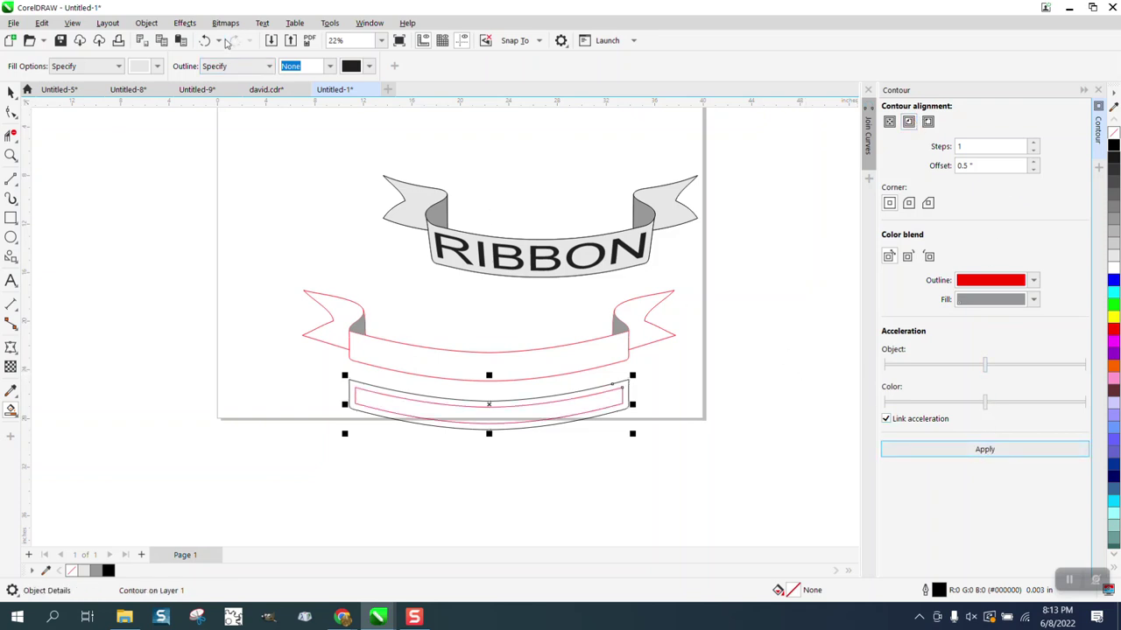
left_click(204, 40)
left_click_drag(972, 166, 900, 169)
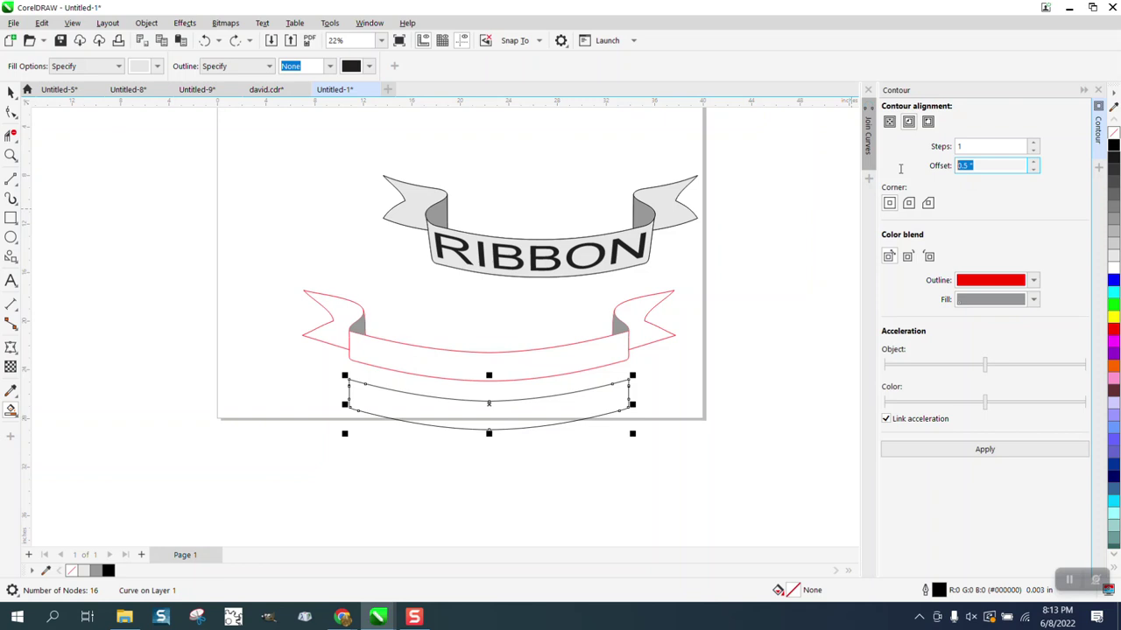
key("BackSpace")
type(".4")
left_click(992, 451)
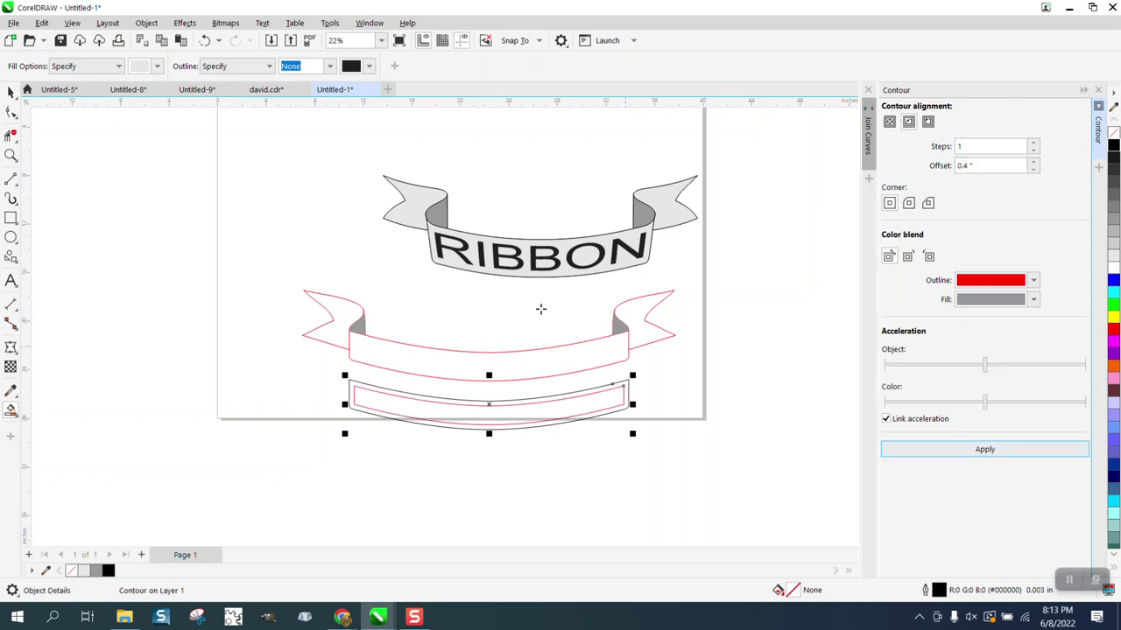
Break the contour apart from the band shape and deselect both shapes.
left_click(147, 24)
left_click(179, 335)
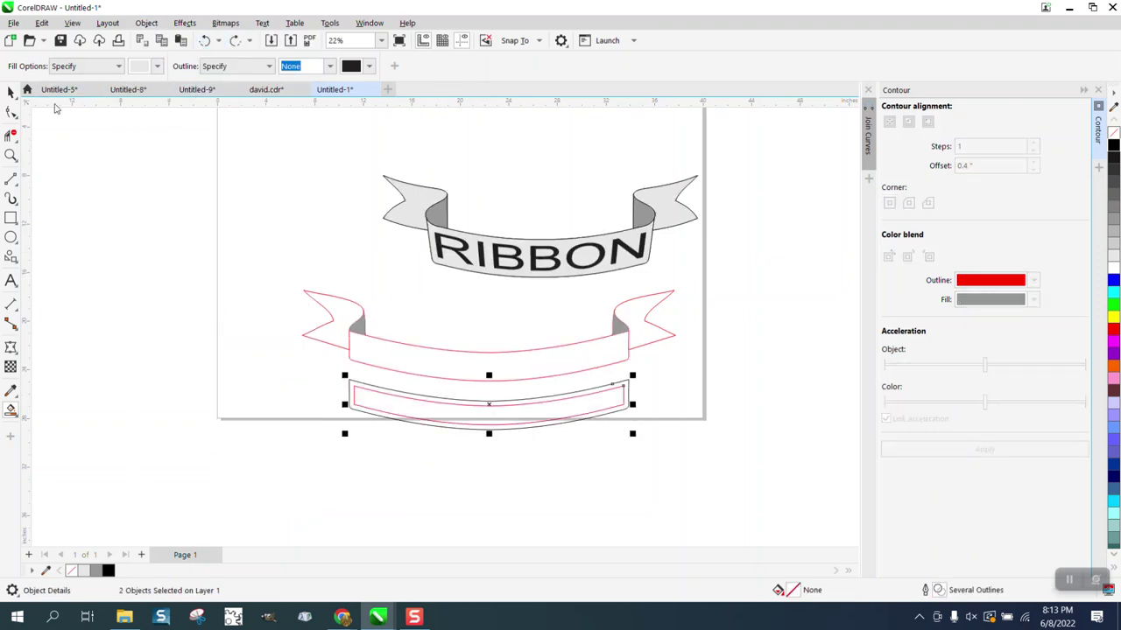
left_click(10, 92)
left_click(408, 315)
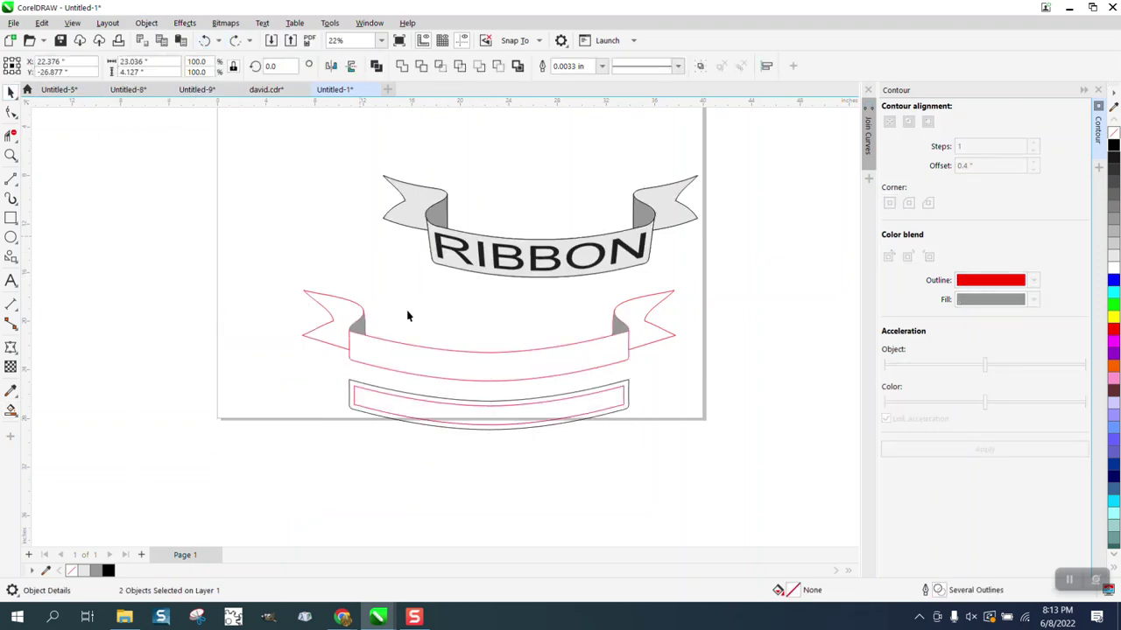
Move the inner red band lower, add RIBBON text left of the page, and close the Contour docker.
left_click(465, 405)
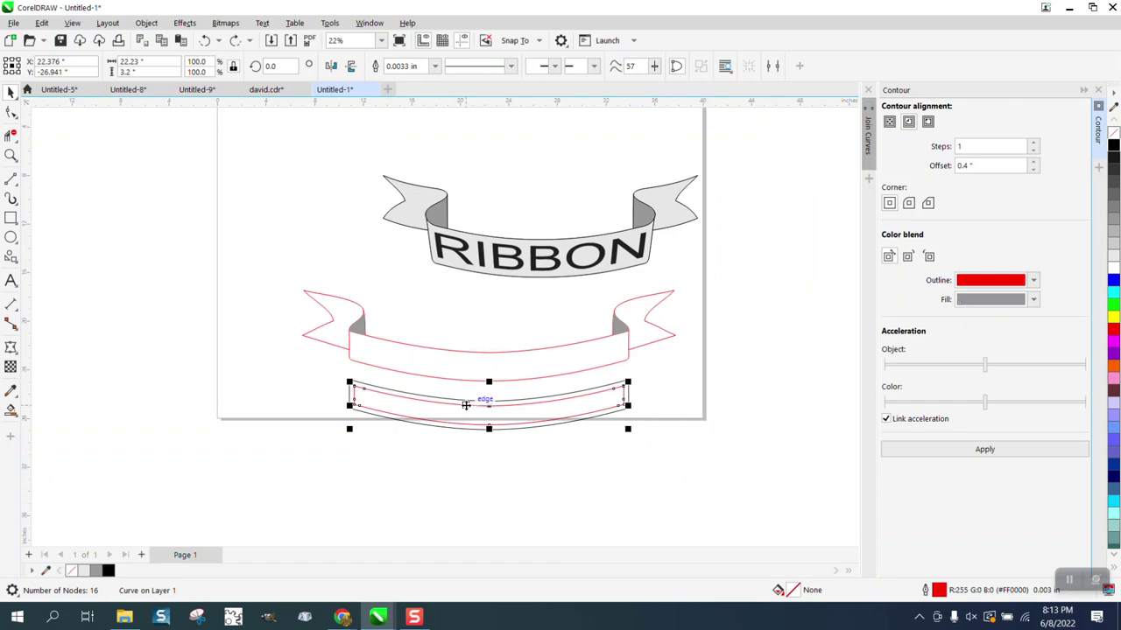
key("Down")
key("Down")
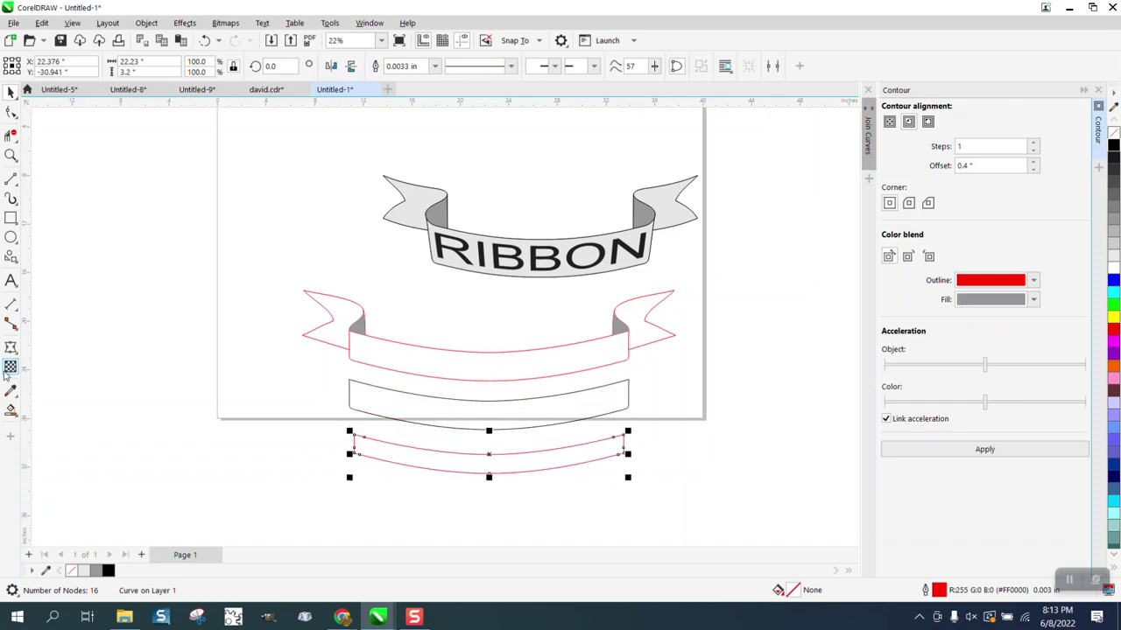
left_click(10, 280)
left_click(86, 357)
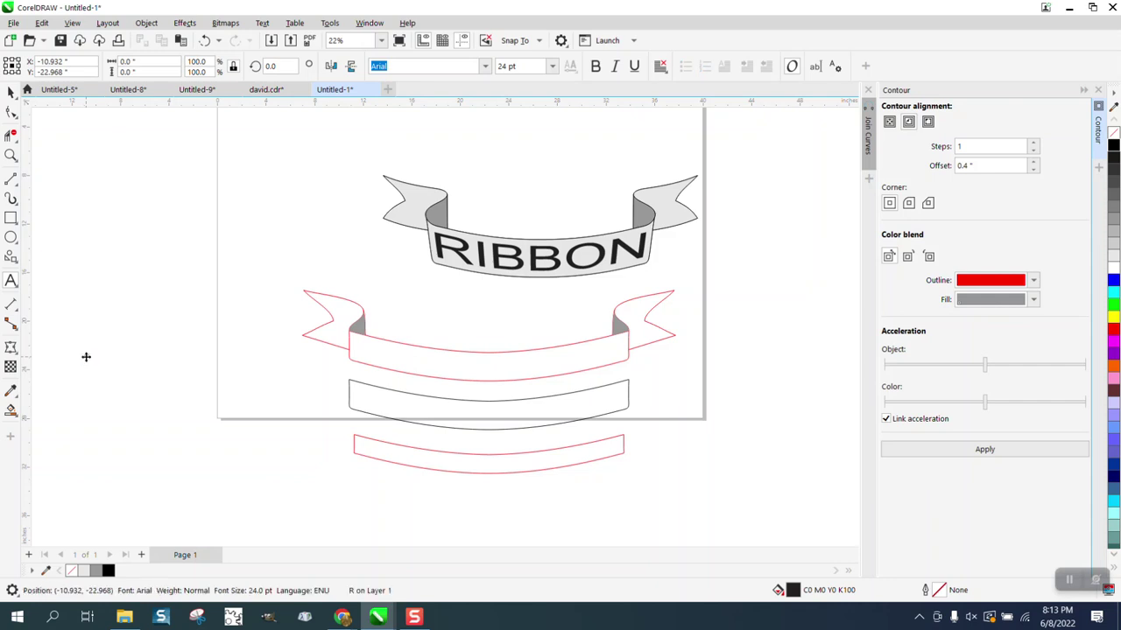
type("RIBBON")
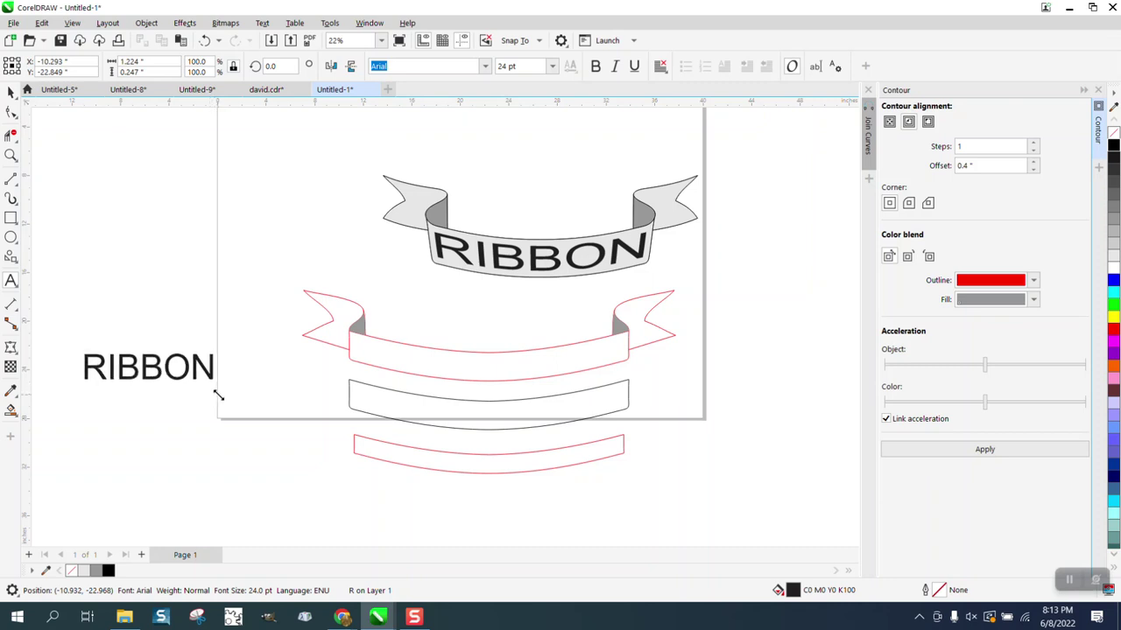
key("Escape")
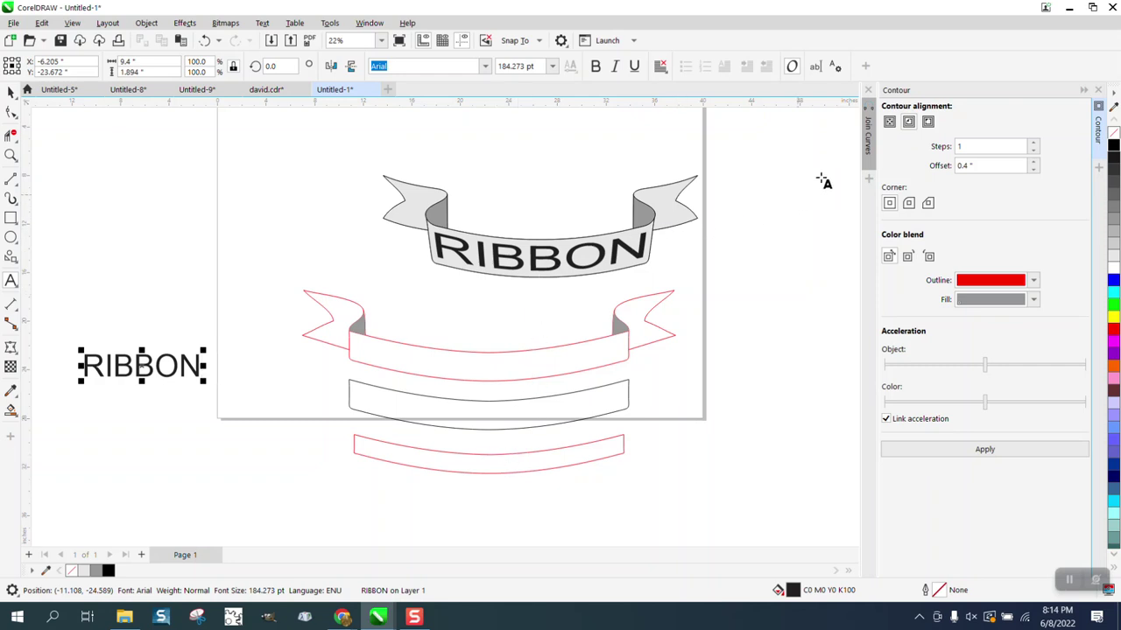
left_click(1098, 90)
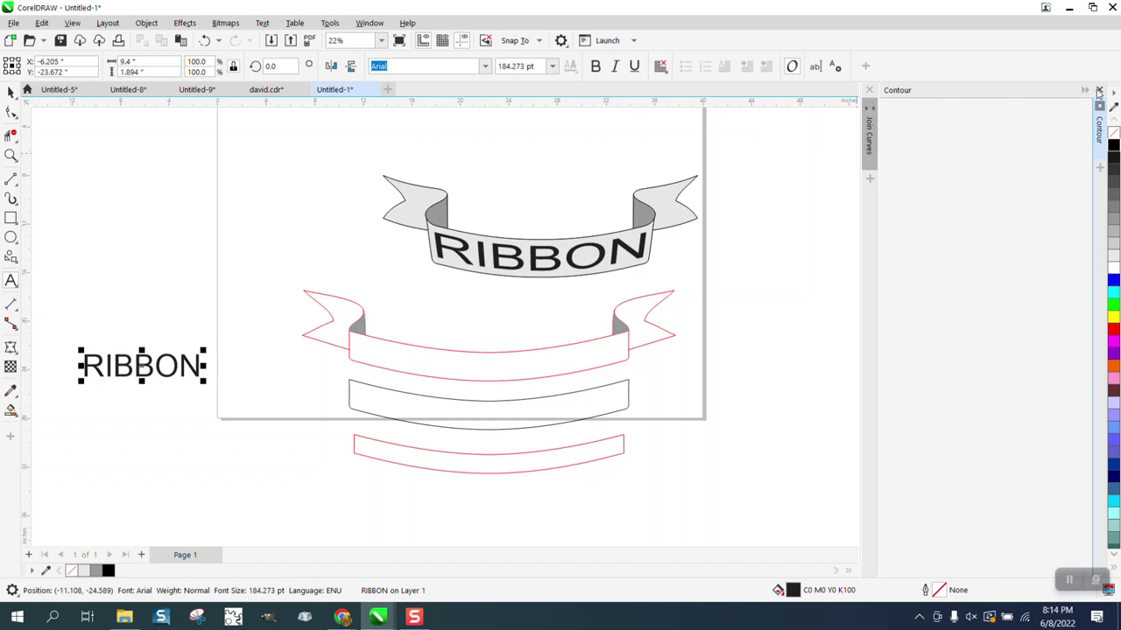
Envelope-fit the RIBBON text to the bottom curved band shape.
left_click(185, 22)
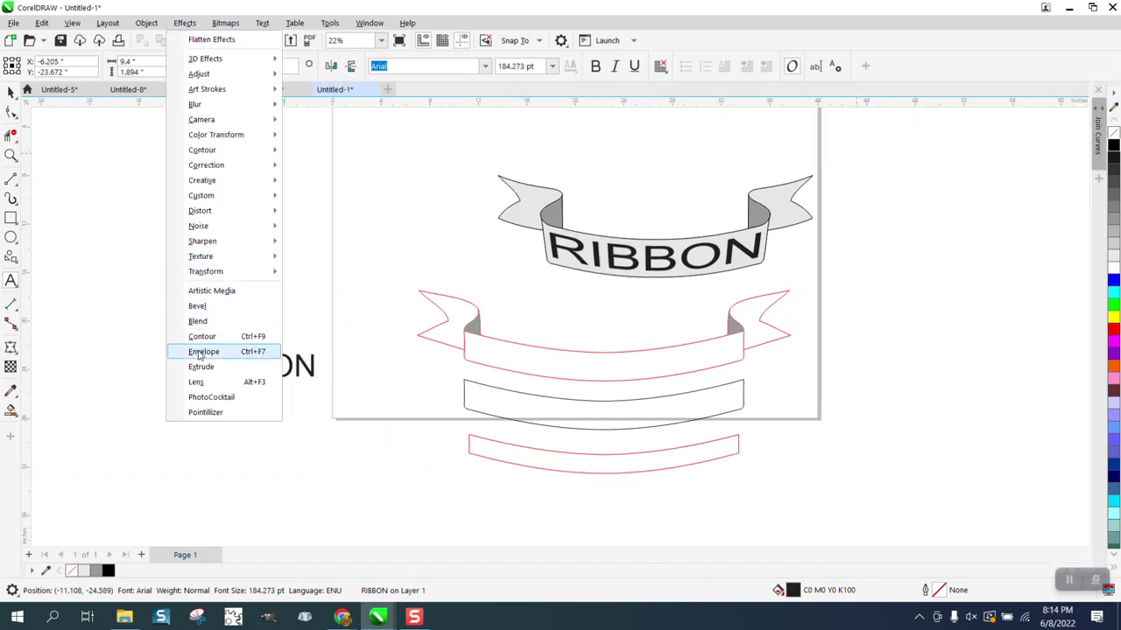
left_click(204, 351)
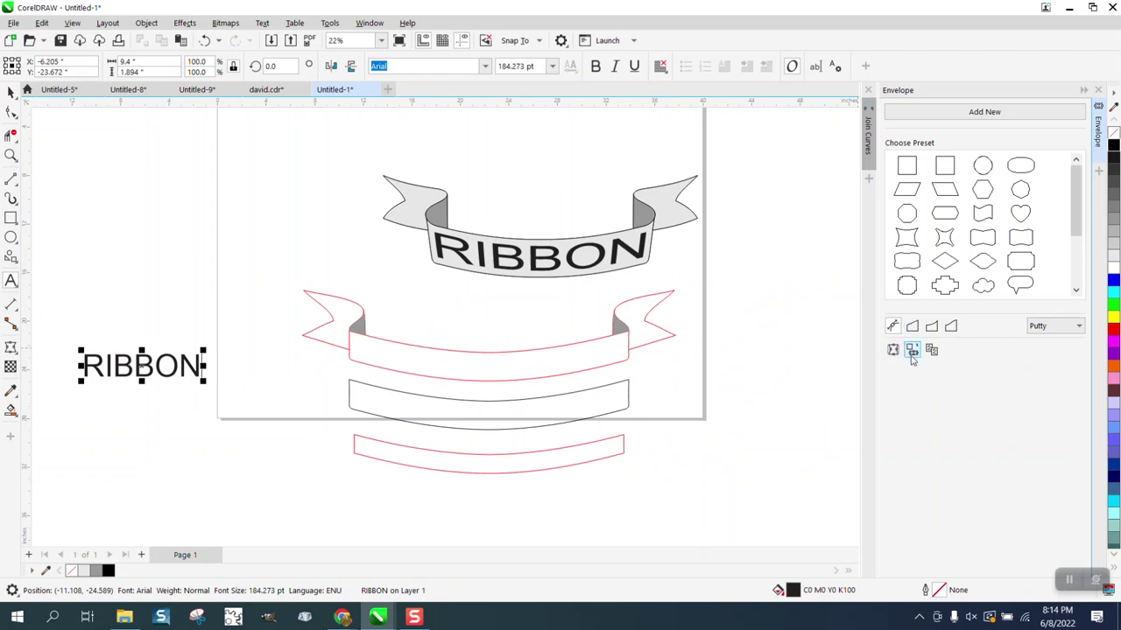
left_click(749, 421)
left_click(465, 472)
left_click(10, 92)
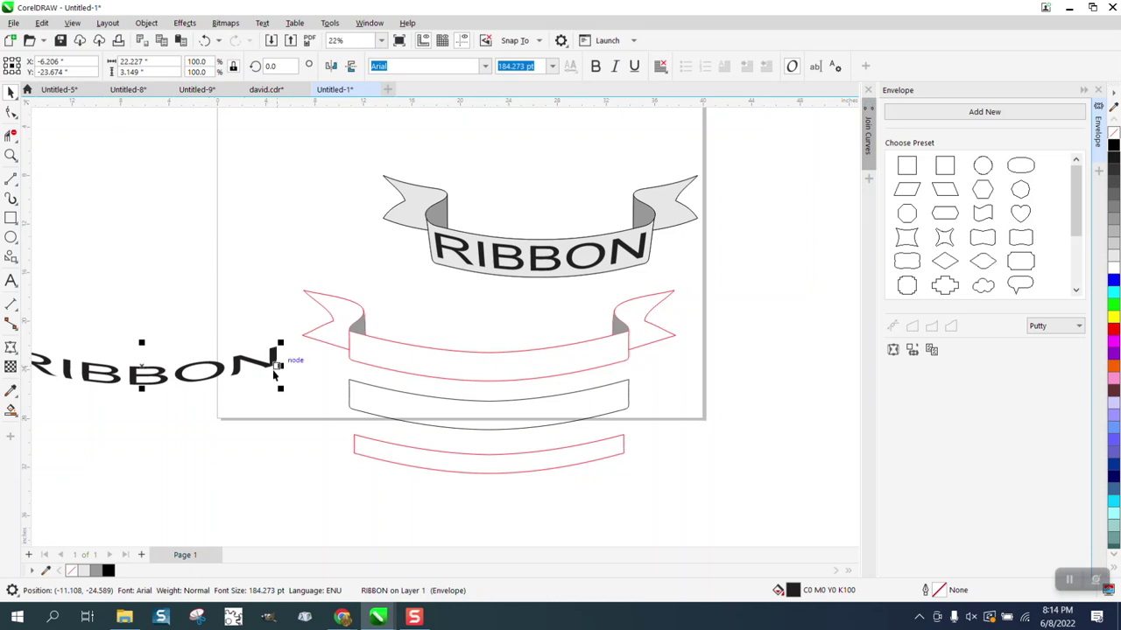
left_click(438, 472)
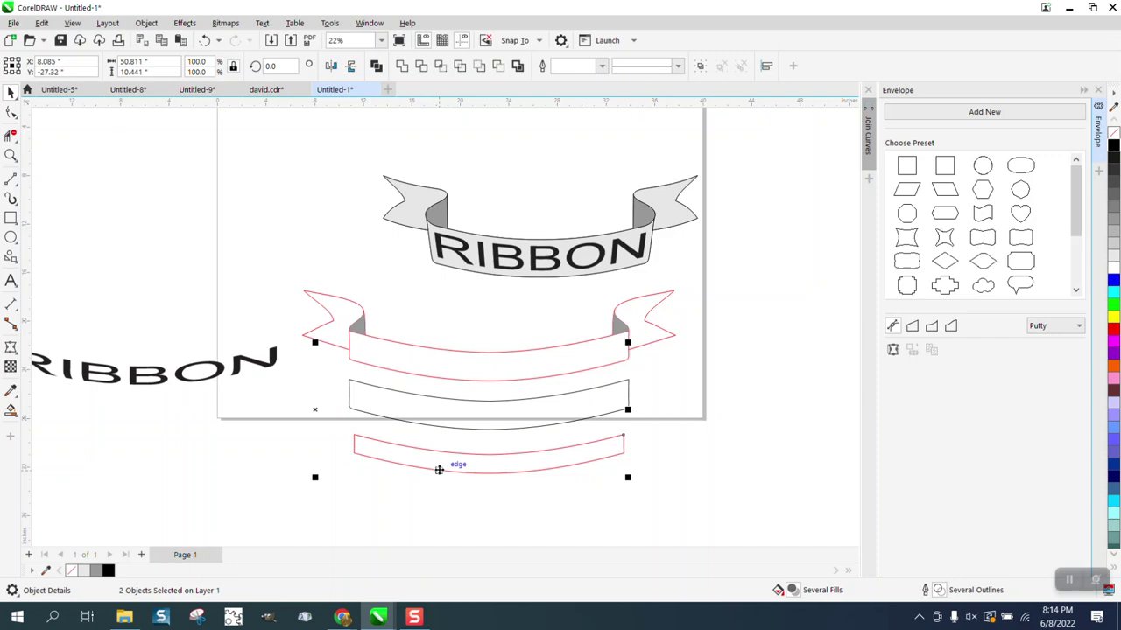
left_click(439, 469)
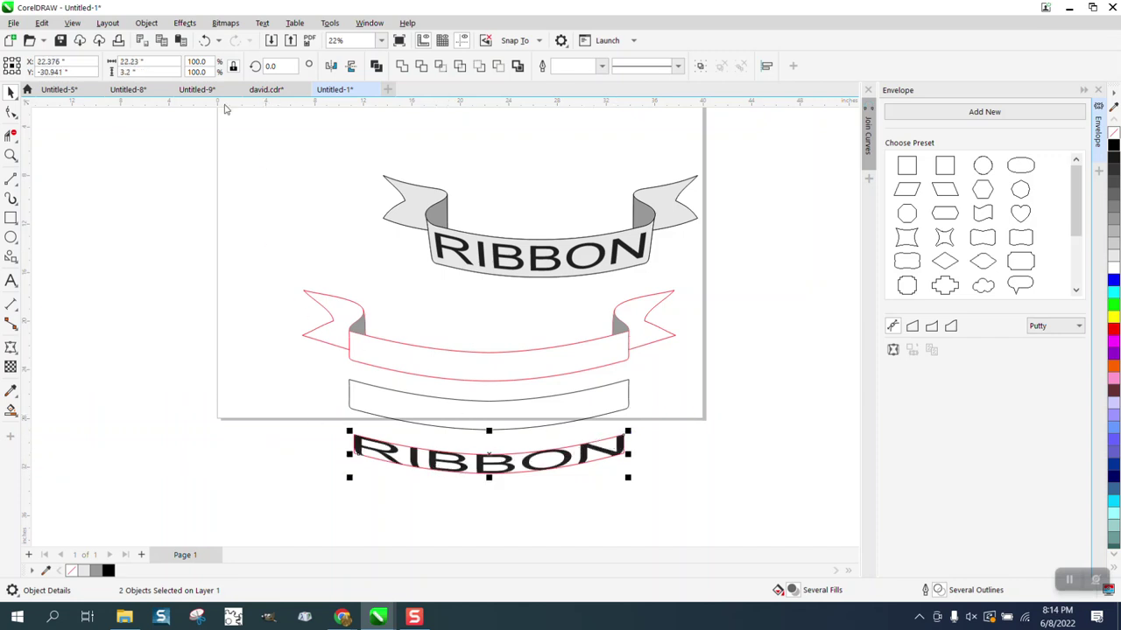
Nudge the enveloped RIBBON up into the ribbon and delete the leftover guide curves.
left_click(753, 341)
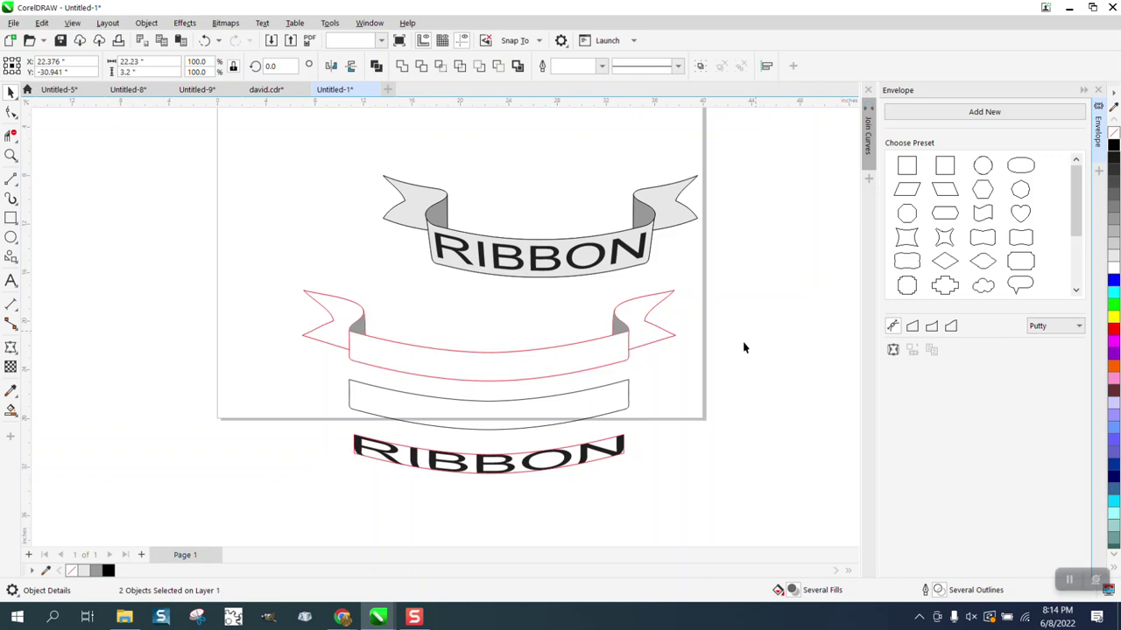
left_click(620, 447)
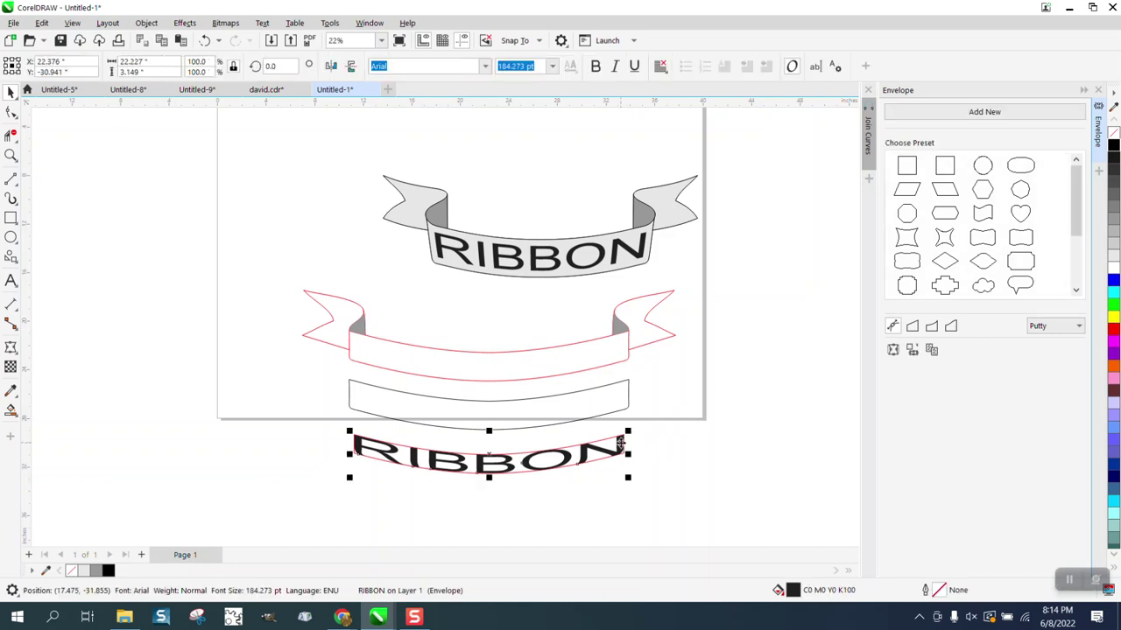
key("Up")
key("Up")
key("Up")
key("Up")
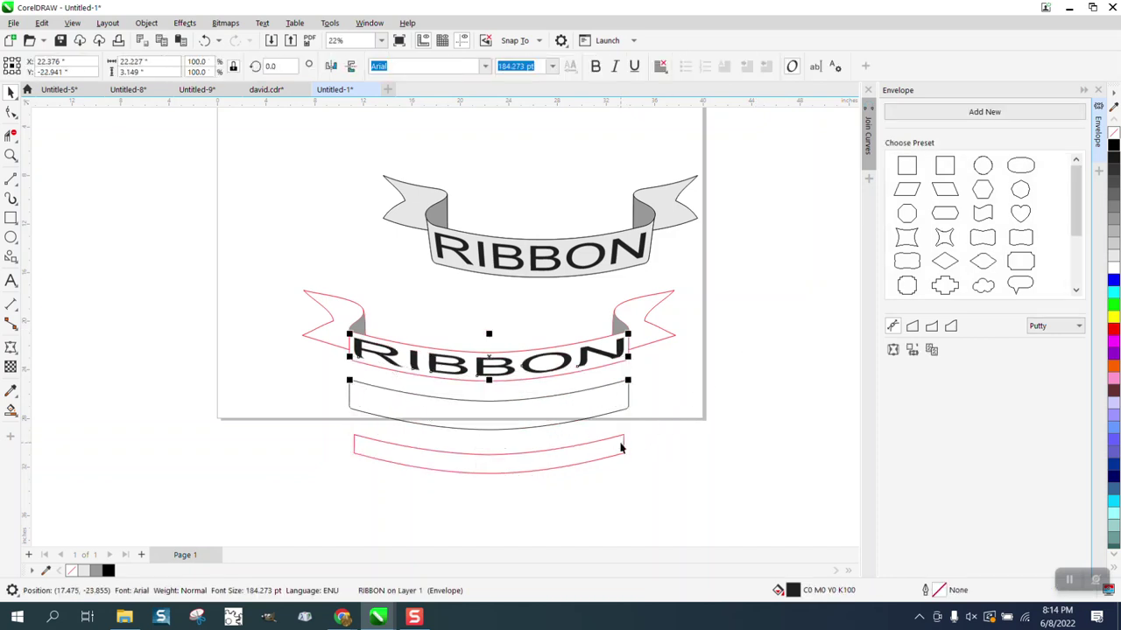
left_click_drag(298, 365, 688, 493)
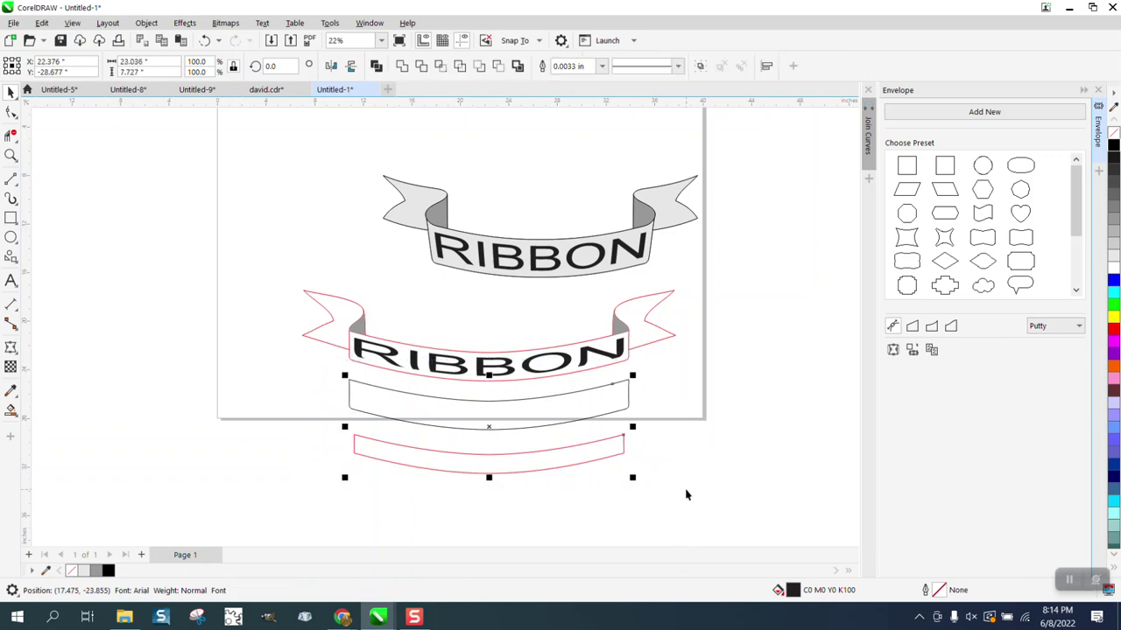
key("Delete")
left_click(11, 155)
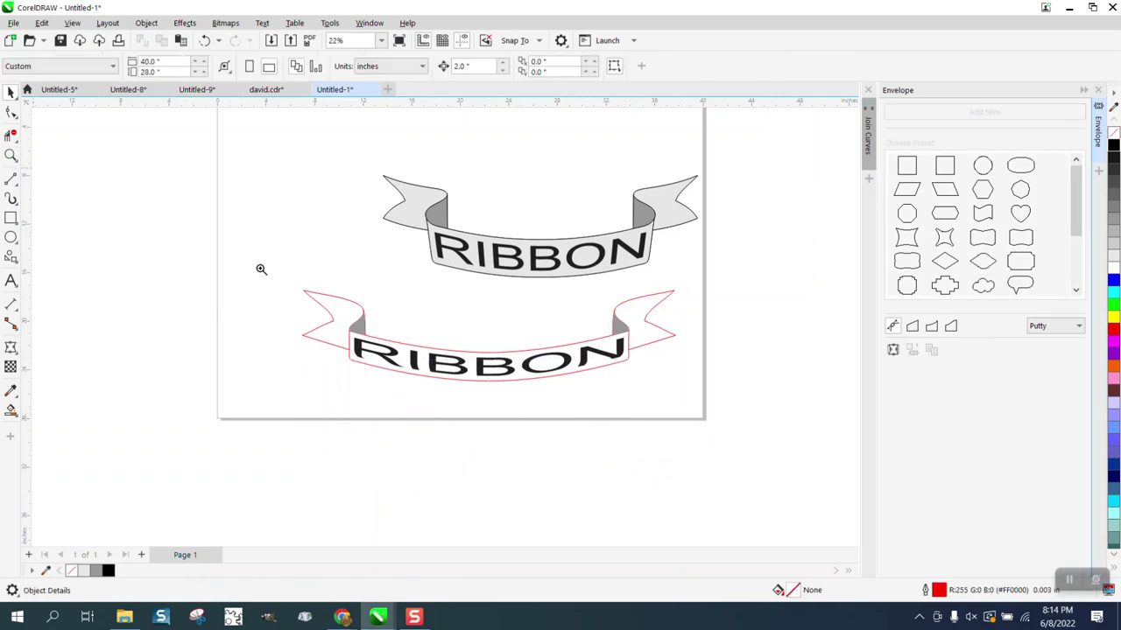
Undo repeatedly until RIBBON is back to straight, unfitted text.
left_click_drag(273, 268, 696, 399)
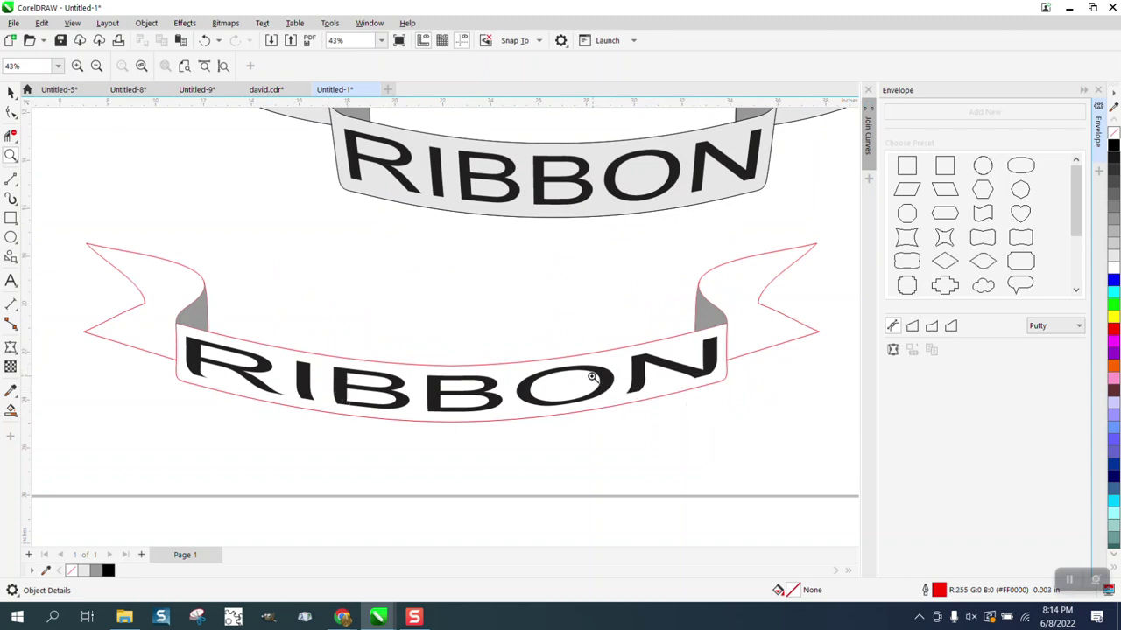
scroll(592, 377, "down", 1)
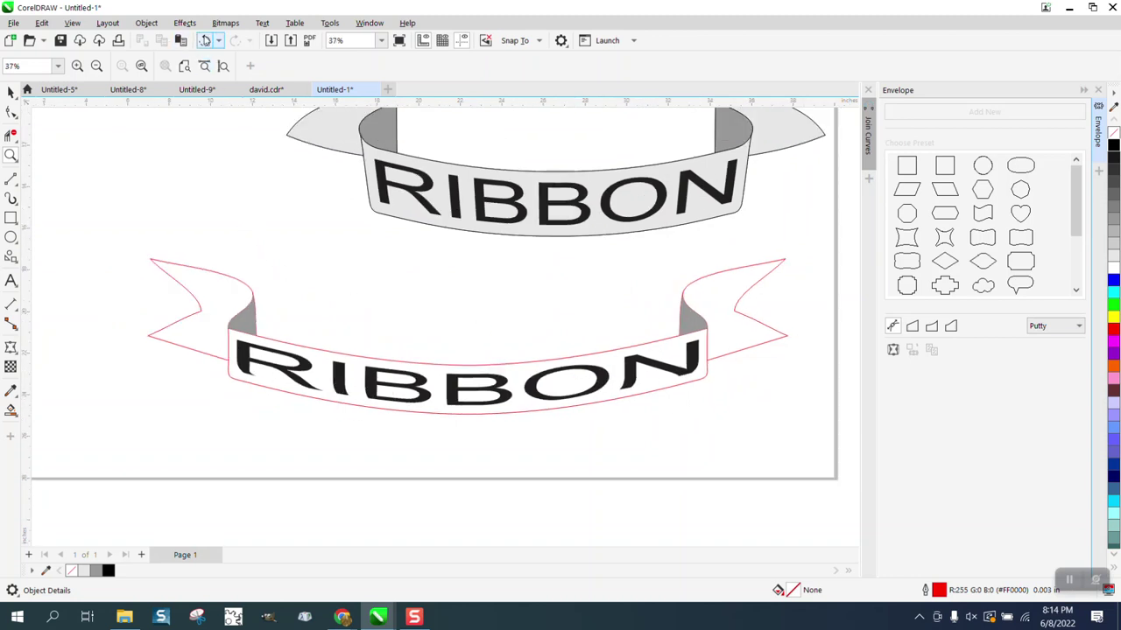
left_click(205, 42)
left_click(205, 41)
left_click(205, 41)
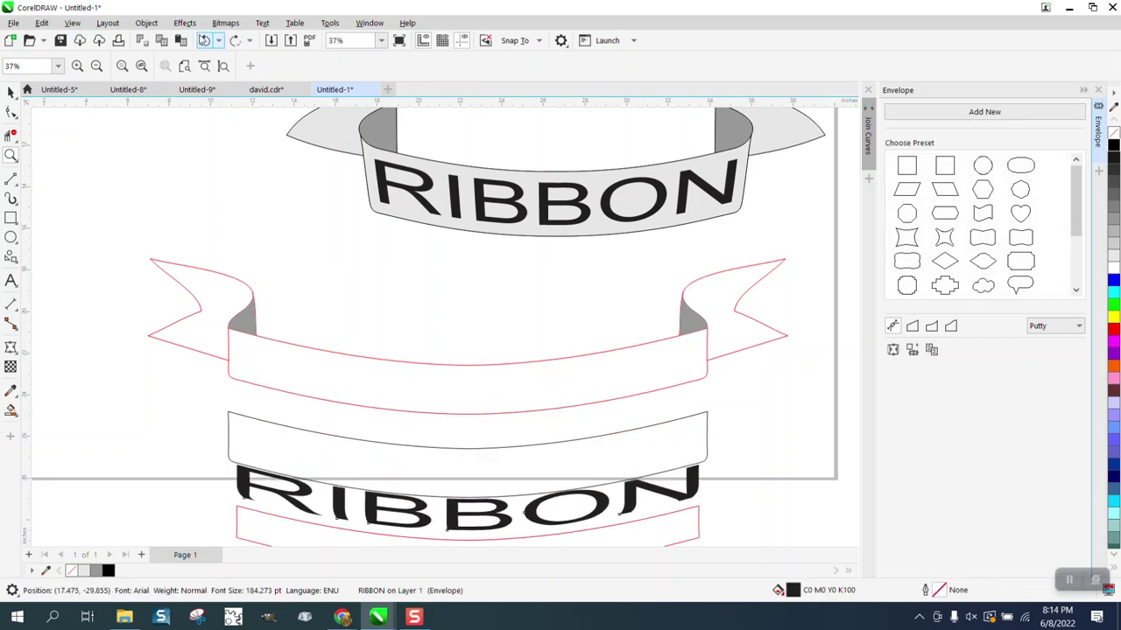
left_click(205, 41)
left_click(205, 42)
left_click(205, 41)
scroll(312, 185, "down", 4)
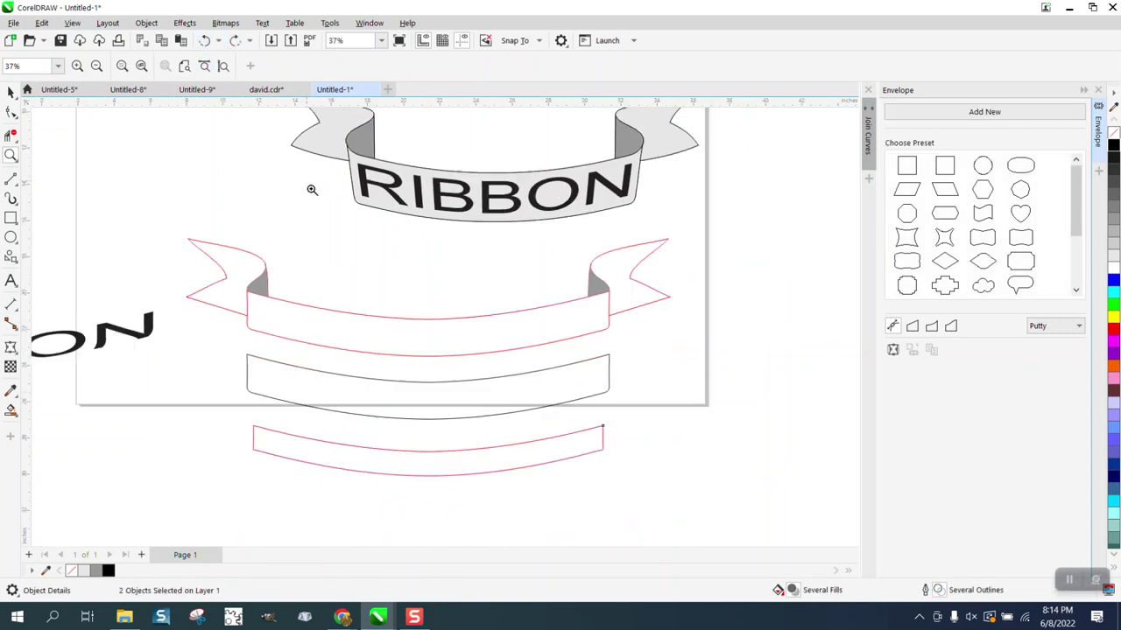
left_click(205, 41)
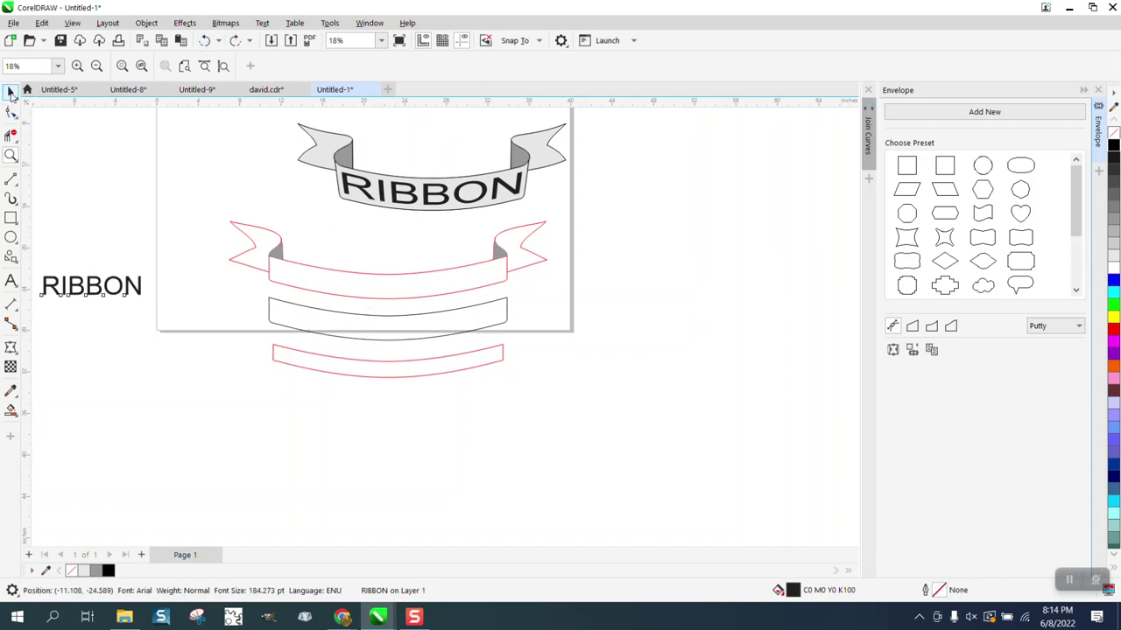
Select and delete the two lower guide shapes.
left_click(11, 92)
left_click_drag(530, 387, 534, 389)
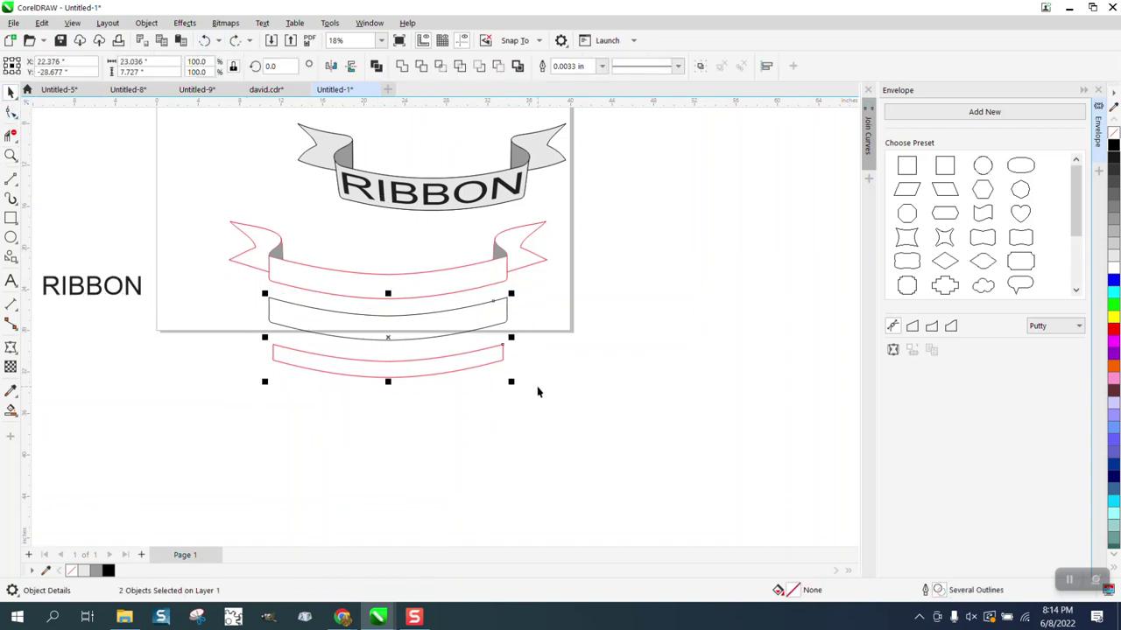
key("Delete")
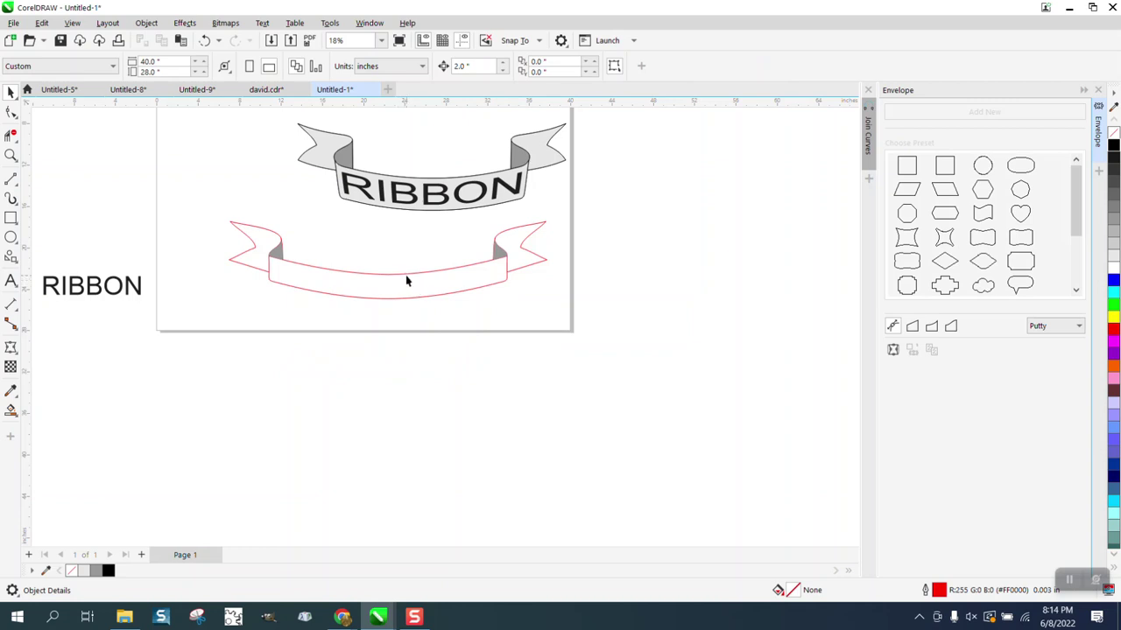
Remove the ribbon's right half, trim its arcs at a vertical line, then delete that line.
left_click(432, 274)
key("ctrl+z")
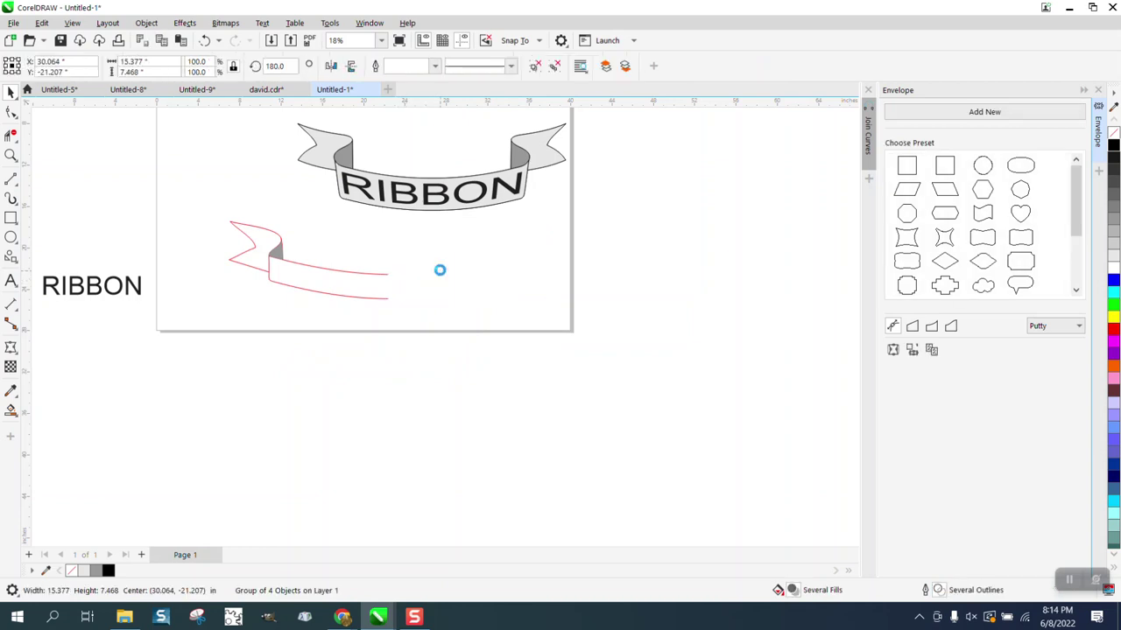
left_click(11, 178)
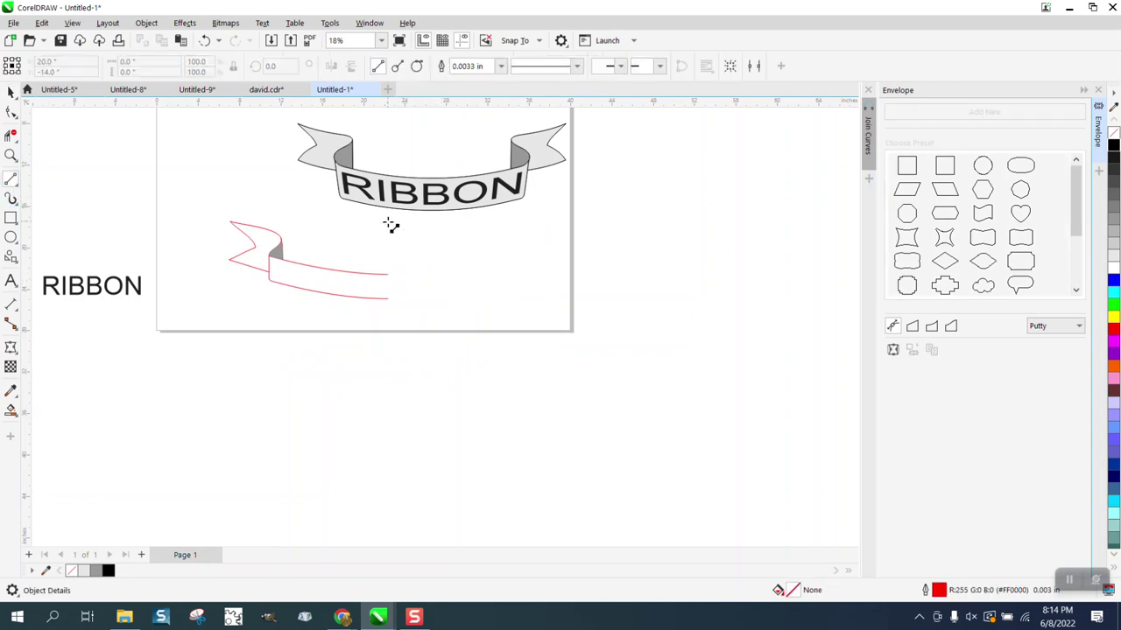
left_click_drag(351, 254, 350, 335)
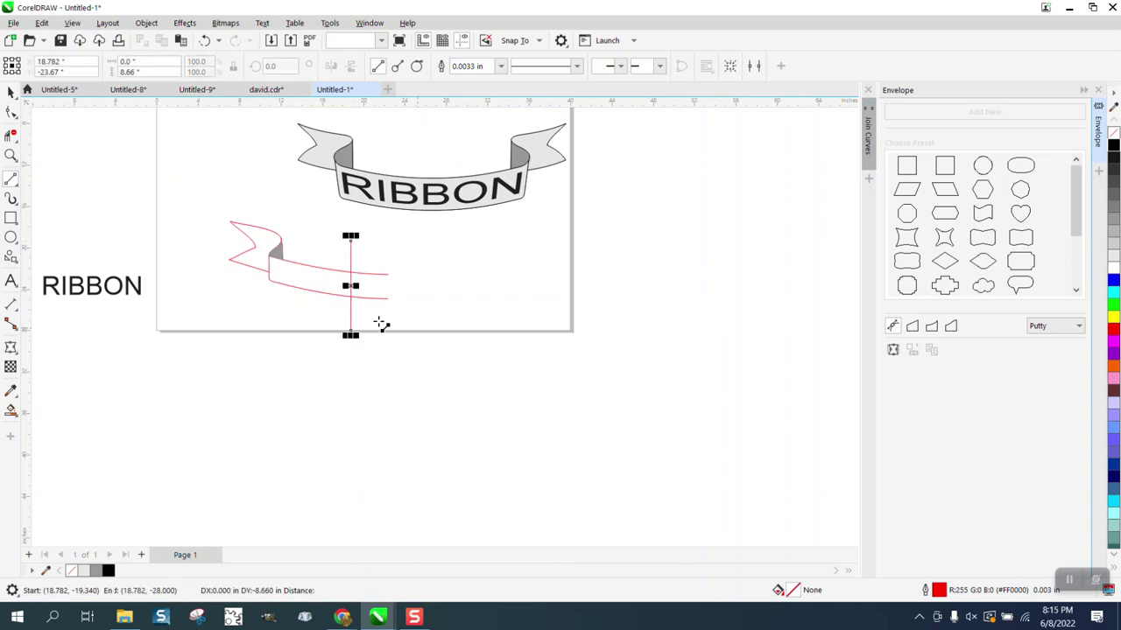
left_click(10, 136)
left_click_drag(385, 244, 390, 341)
left_click(11, 92)
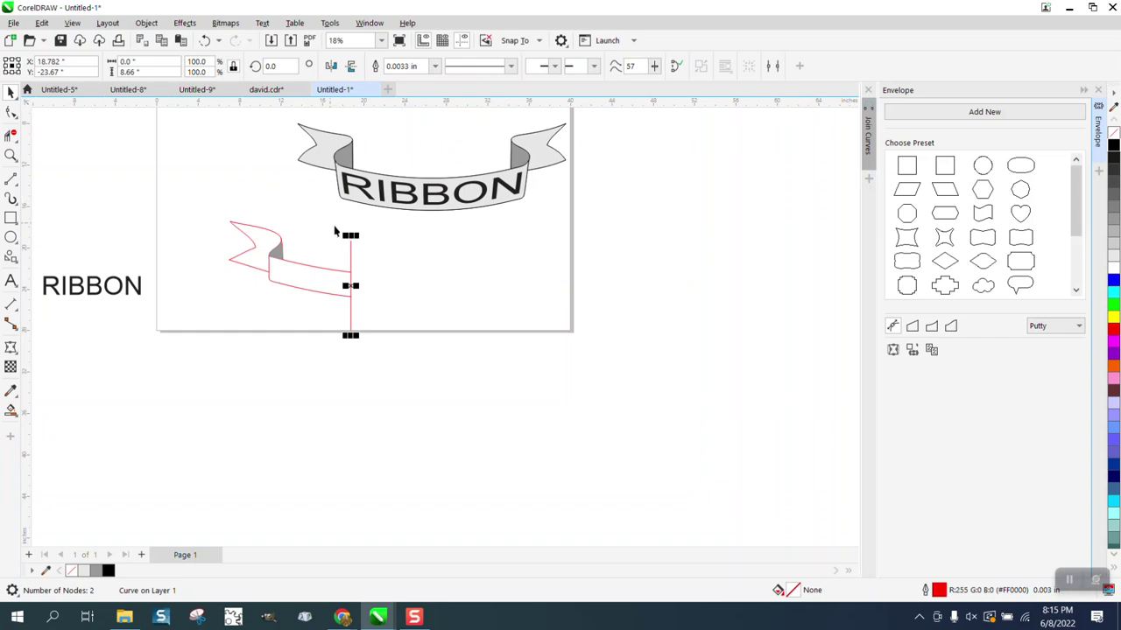
key("Delete")
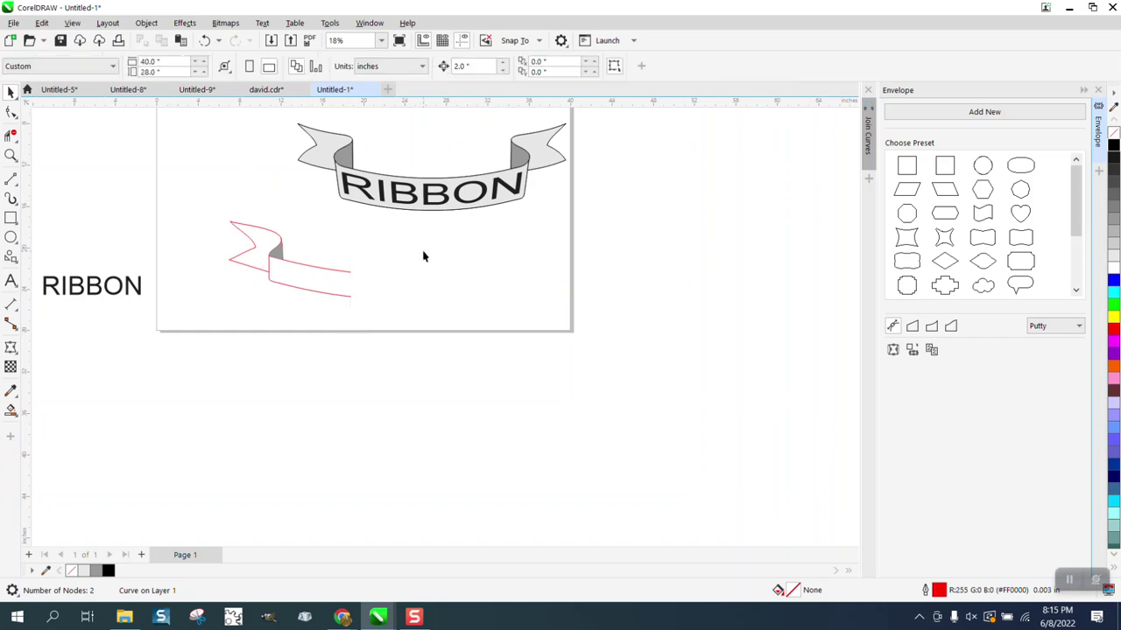
Mirror a copy of the trimmed left half to the right and select both halves.
left_click_drag(381, 324, 383, 327)
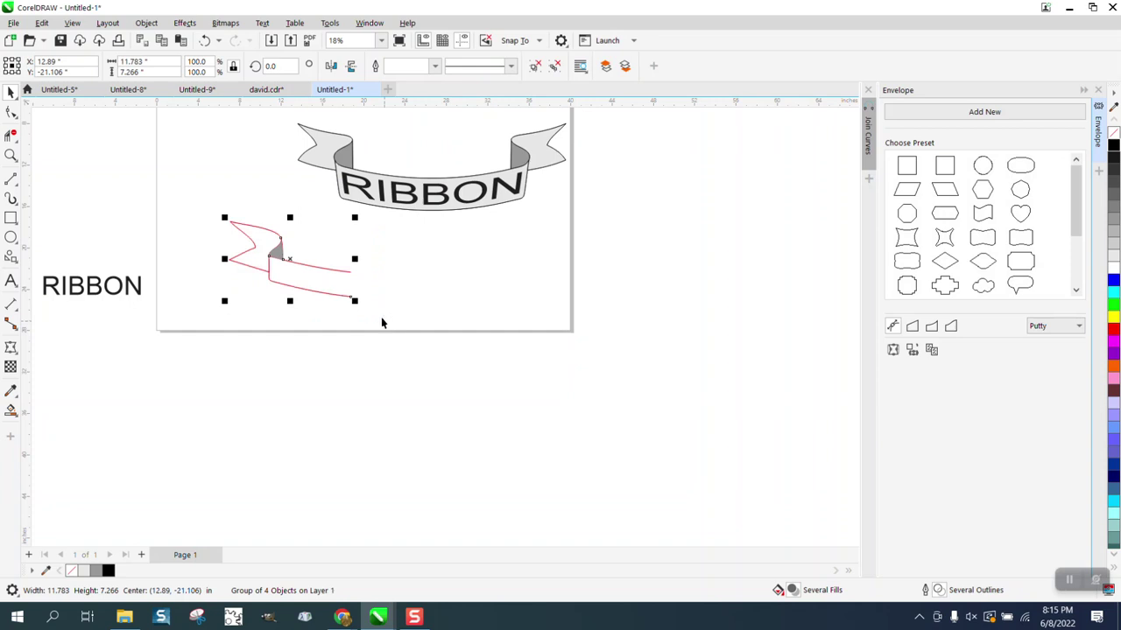
left_click_drag(225, 260, 377, 265)
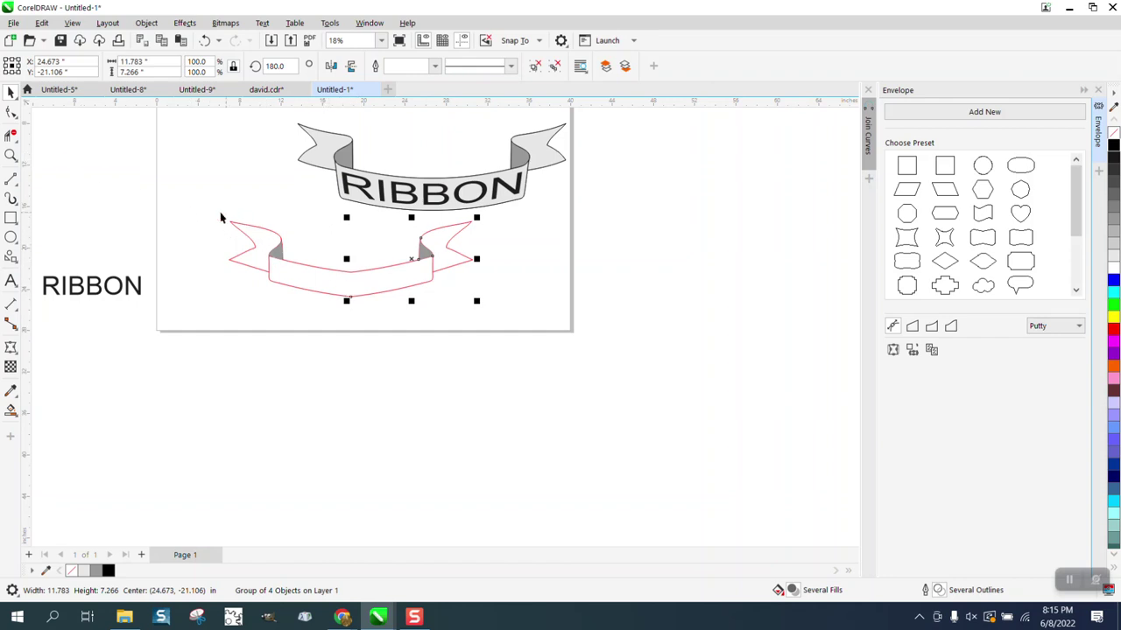
left_click_drag(220, 218, 522, 319)
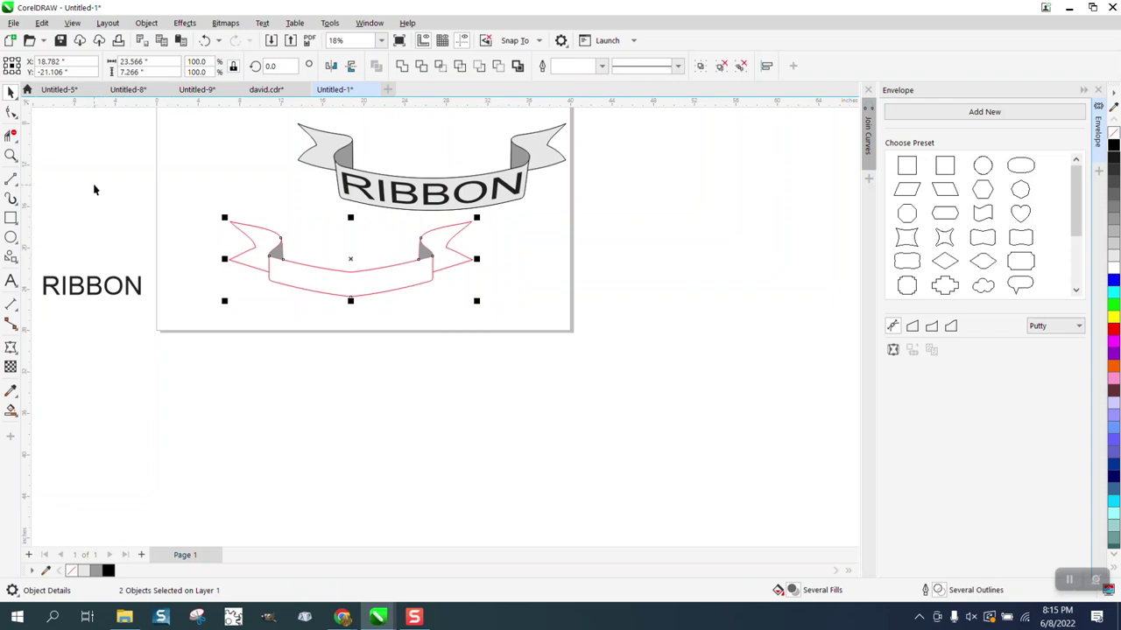
Zoom in to inspect the centre join between the lower ribbon's two halves.
left_click(11, 155)
left_click_drag(428, 325, 428, 325)
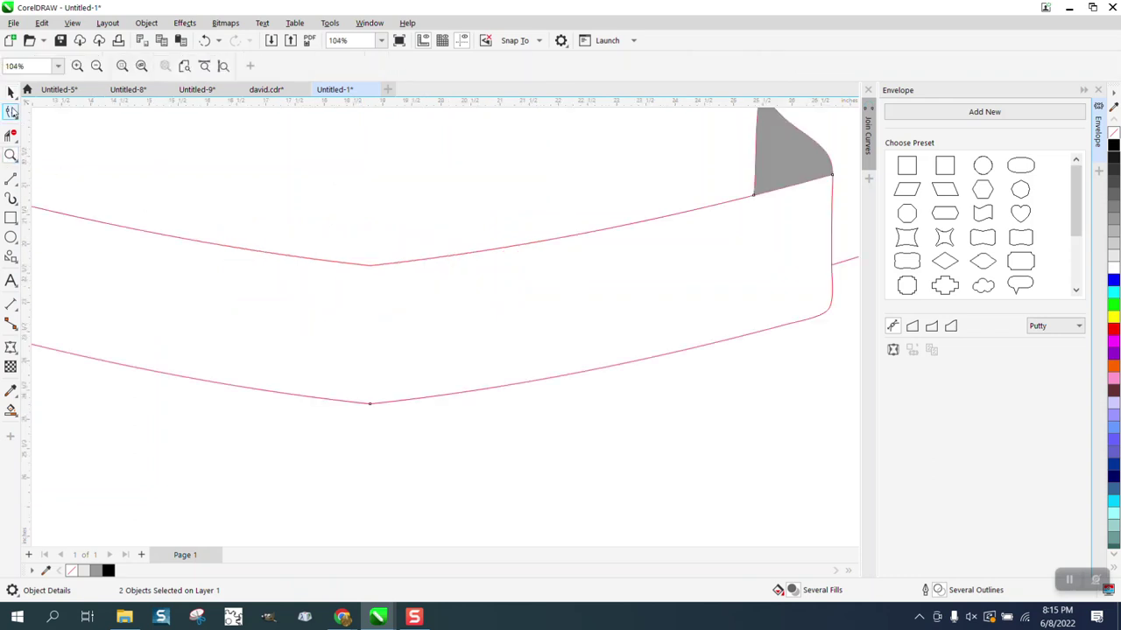
left_click(12, 112)
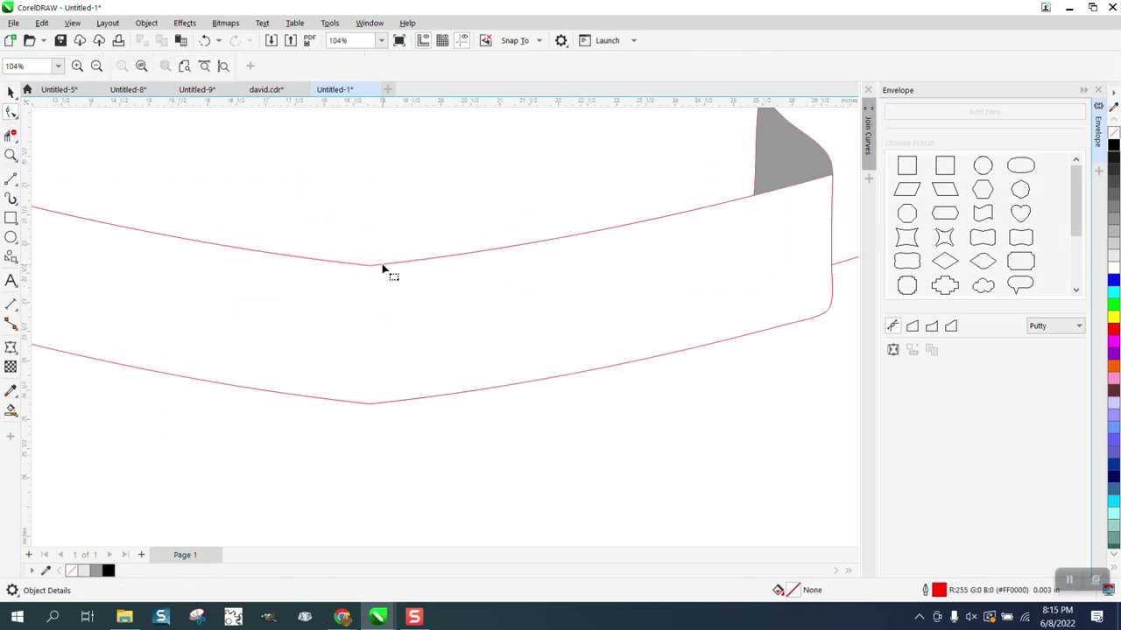
left_click(11, 92)
scroll(320, 266, "down", 3)
scroll(320, 266, "down", 2)
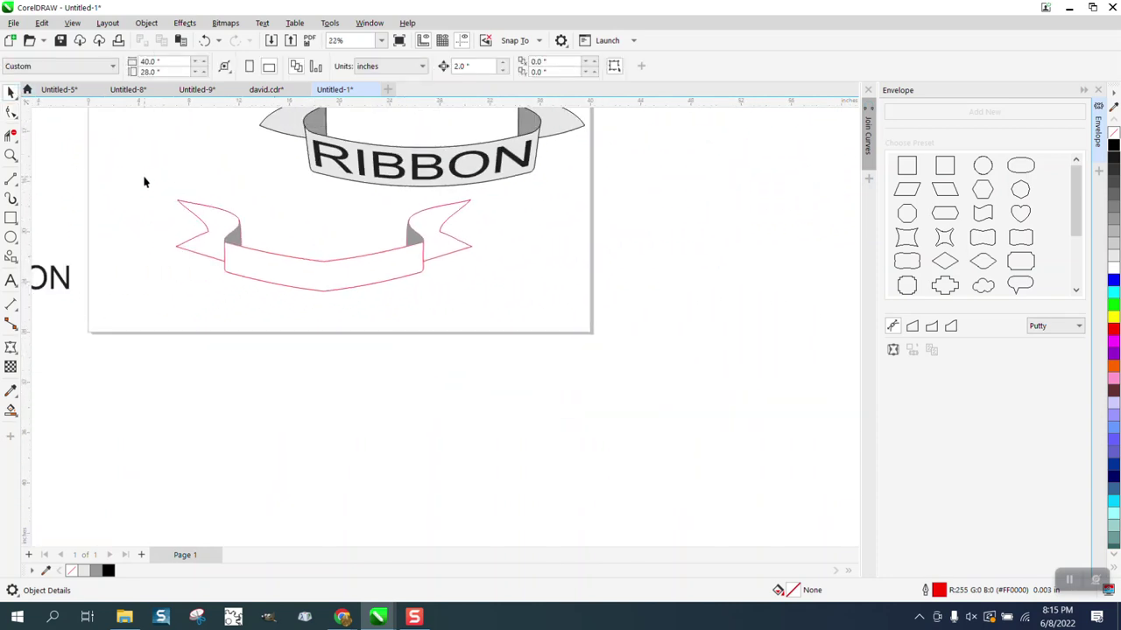
Select both parts of the lower ribbon and ungroup them.
left_click_drag(155, 198, 503, 298)
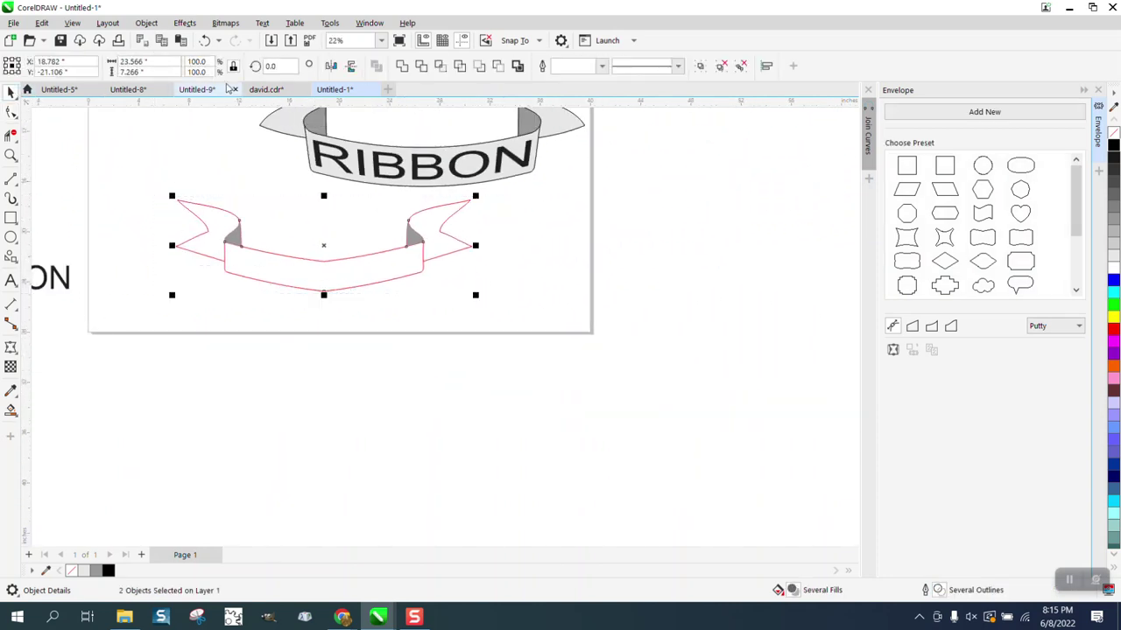
left_click(146, 23)
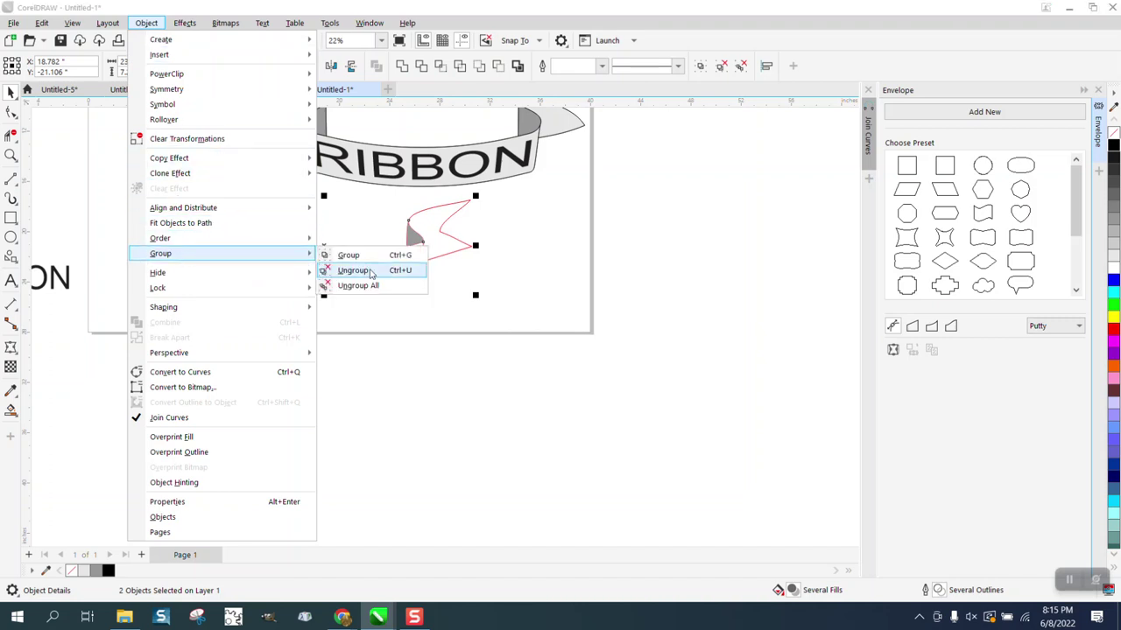
left_click(372, 270)
left_click(349, 289)
Zoom in and select the meeting end nodes of the band's two top-edge curves.
left_click(336, 266)
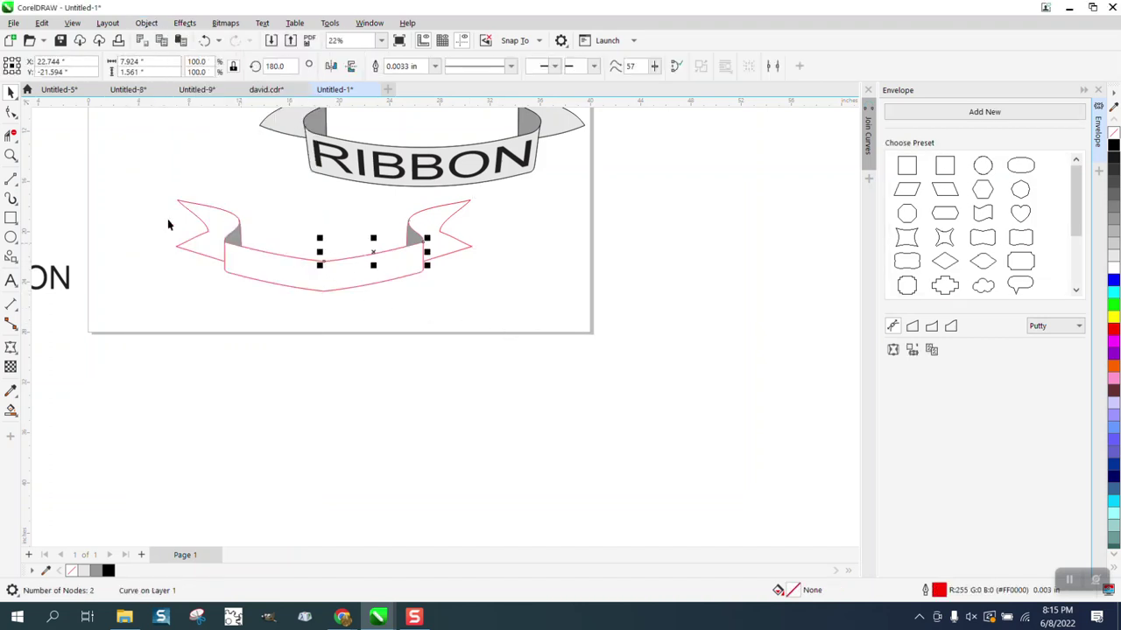
left_click(10, 155)
left_click_drag(441, 311, 441, 311)
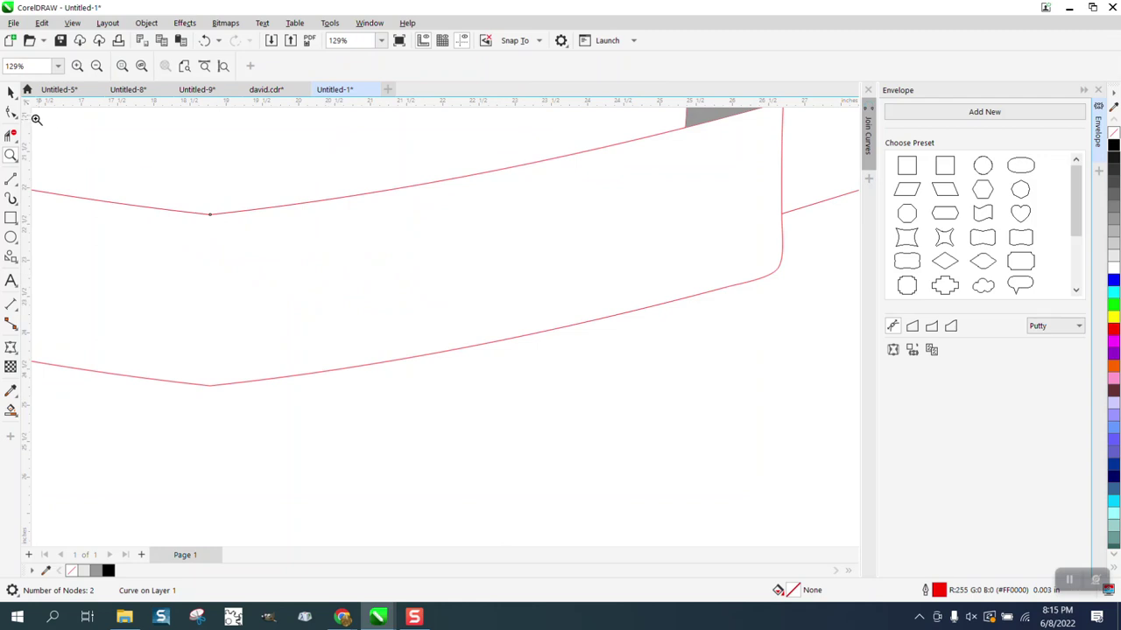
key("F10")
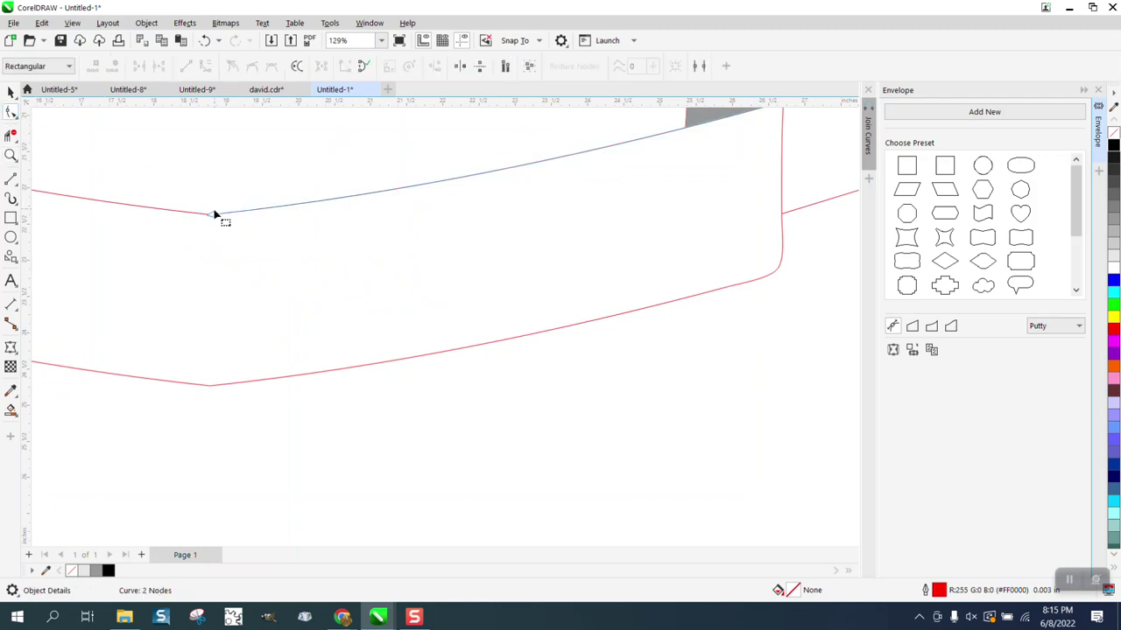
left_click(197, 210, "shift")
left_click_drag(185, 193, 251, 247)
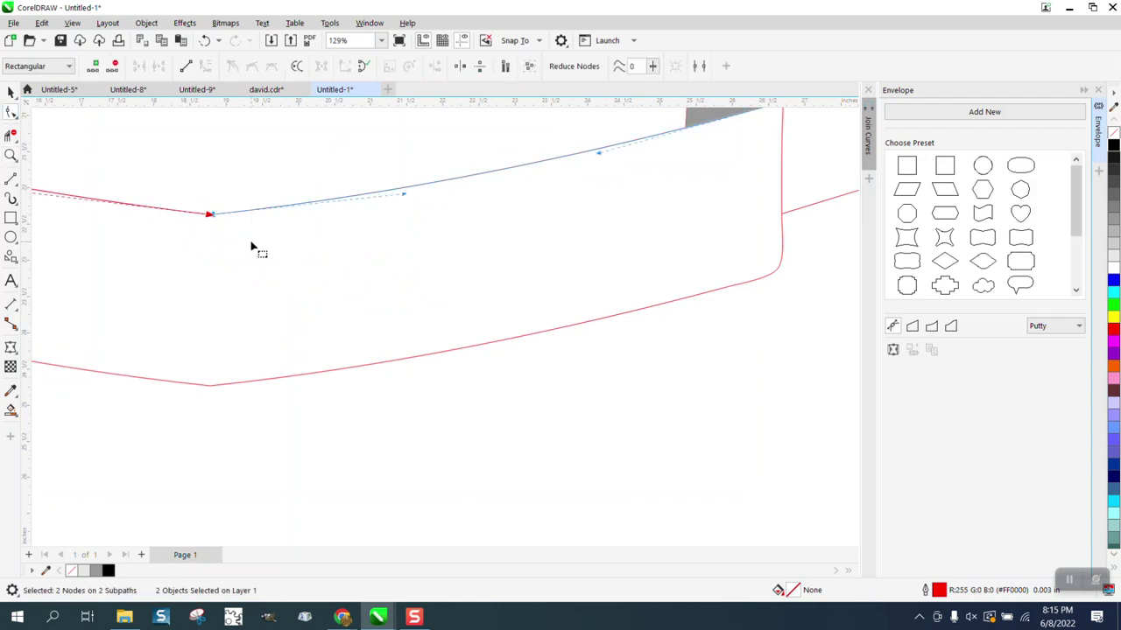
Close the Envelope panel, open the Join Curves docker and join the top-edge curves.
left_click(368, 23)
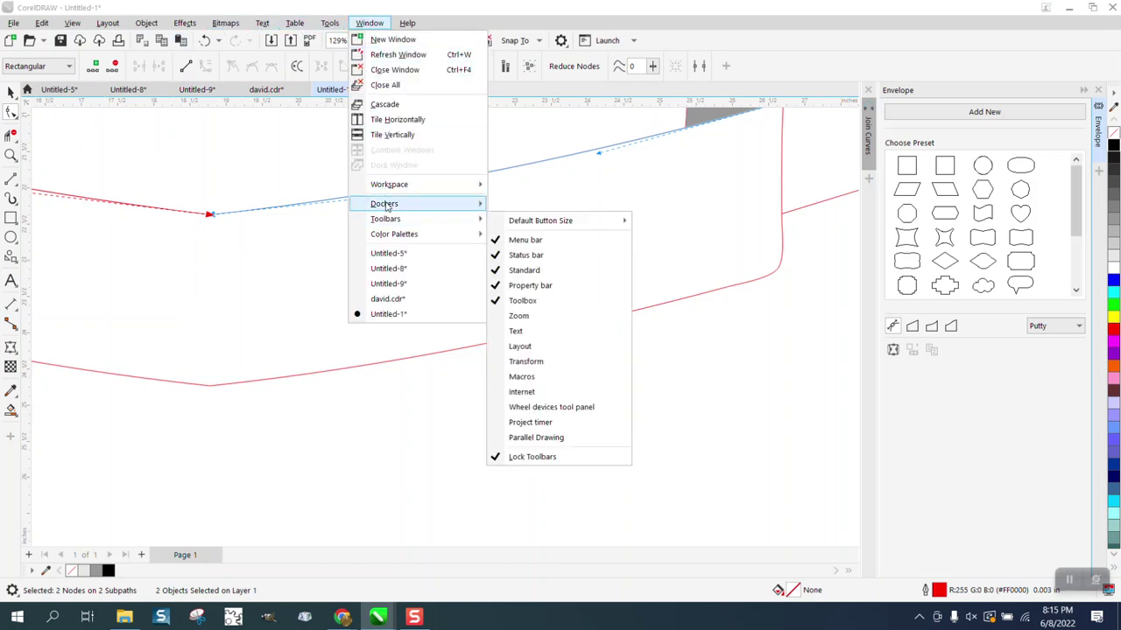
mouse_move(389, 203)
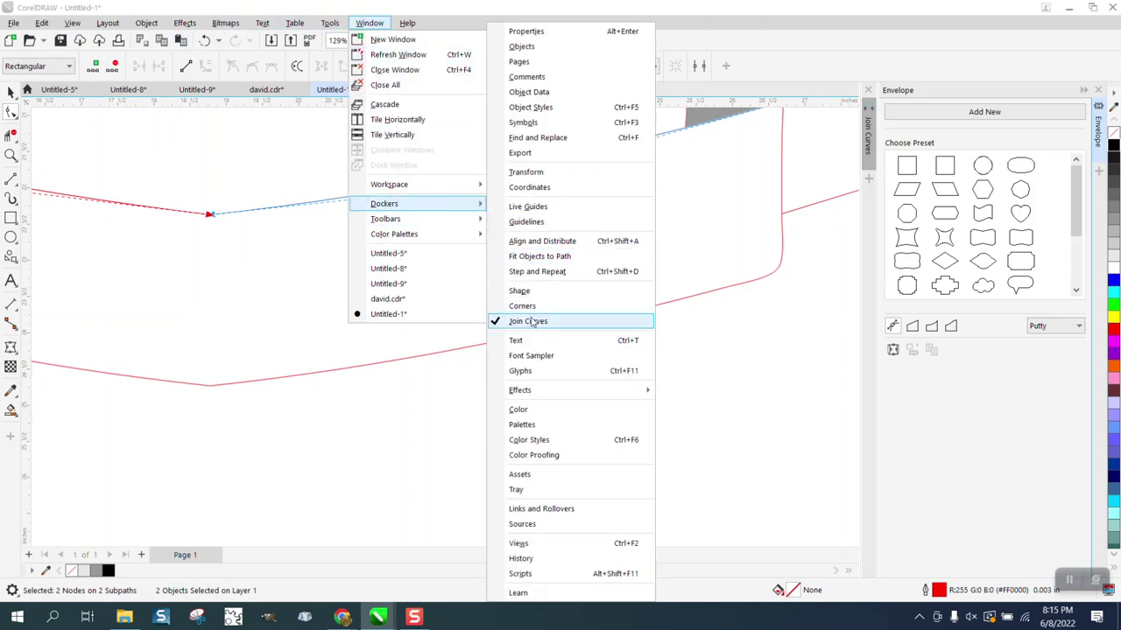
left_click(531, 321)
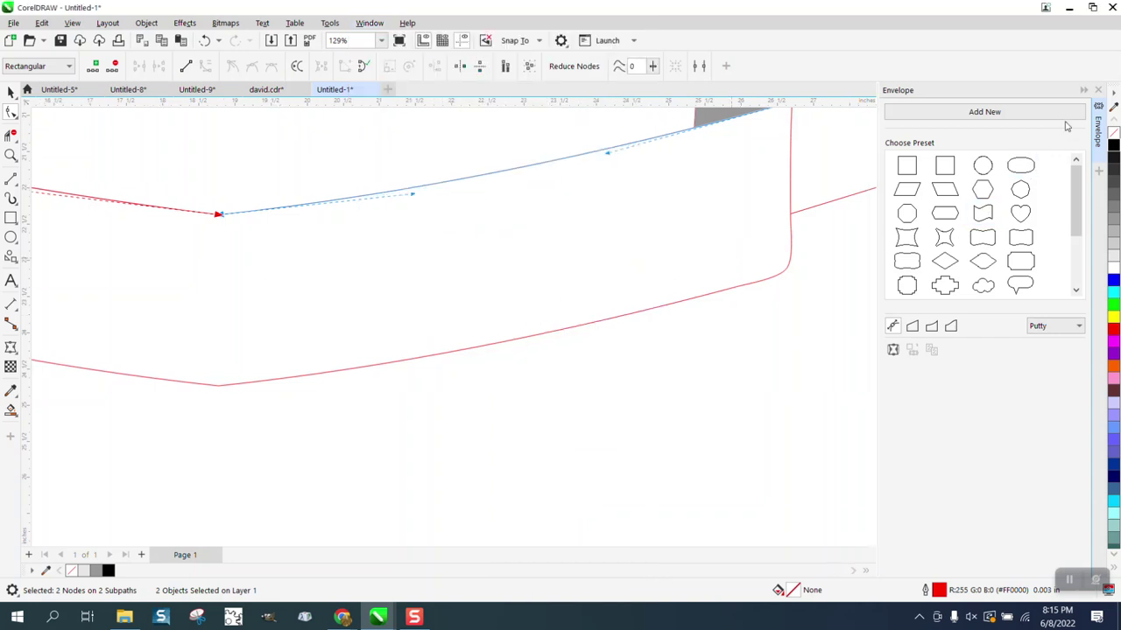
left_click(1097, 91)
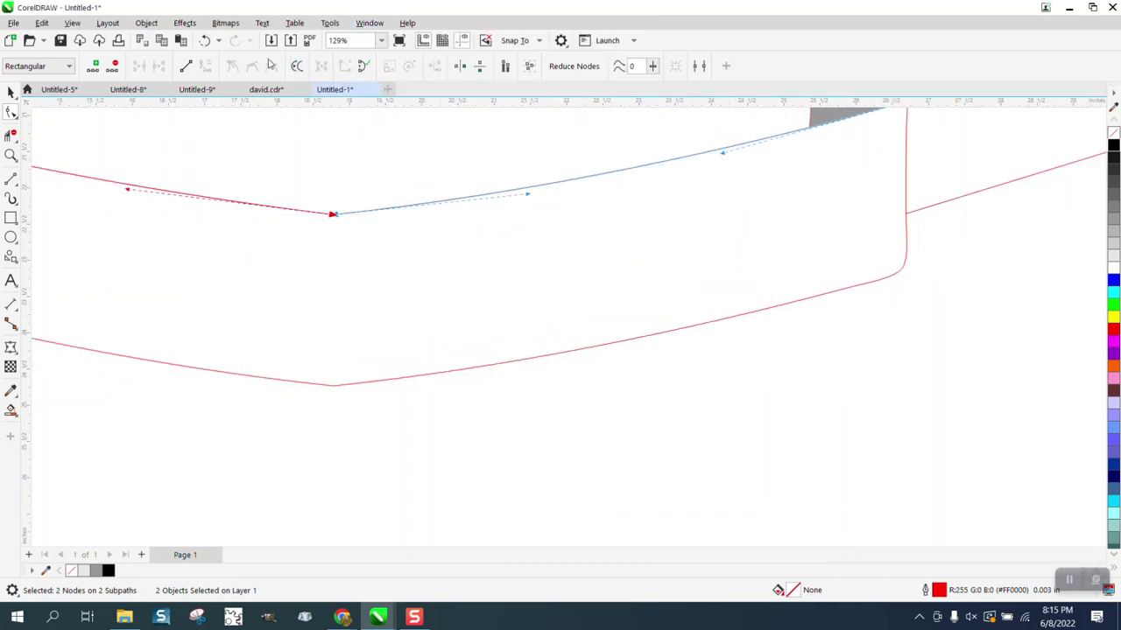
left_click(369, 23)
mouse_move(392, 206)
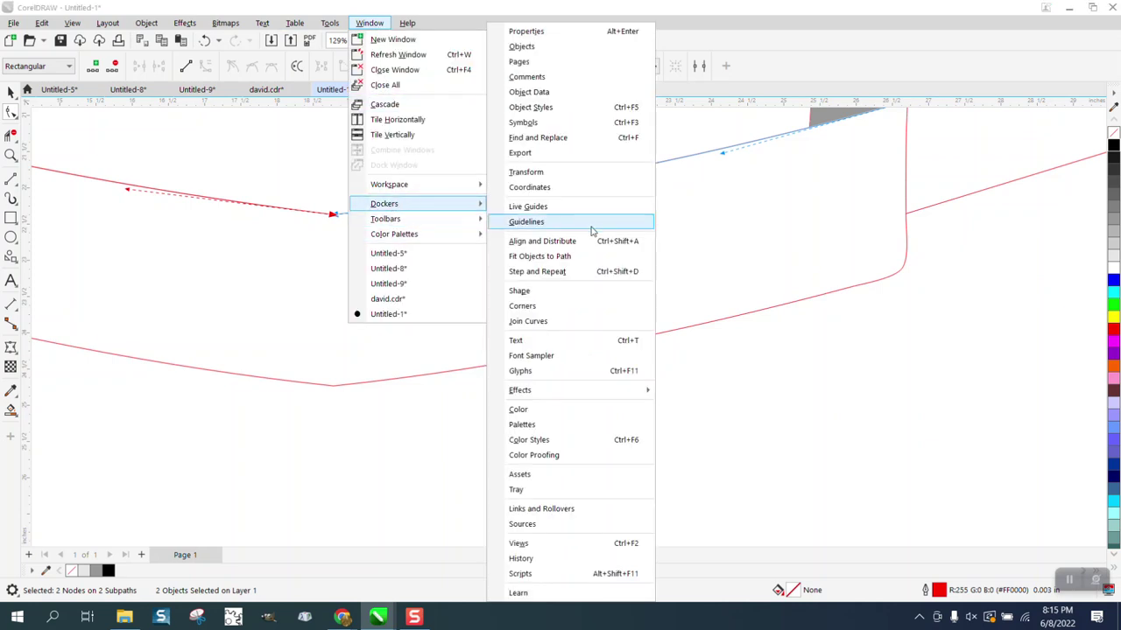
left_click(547, 324)
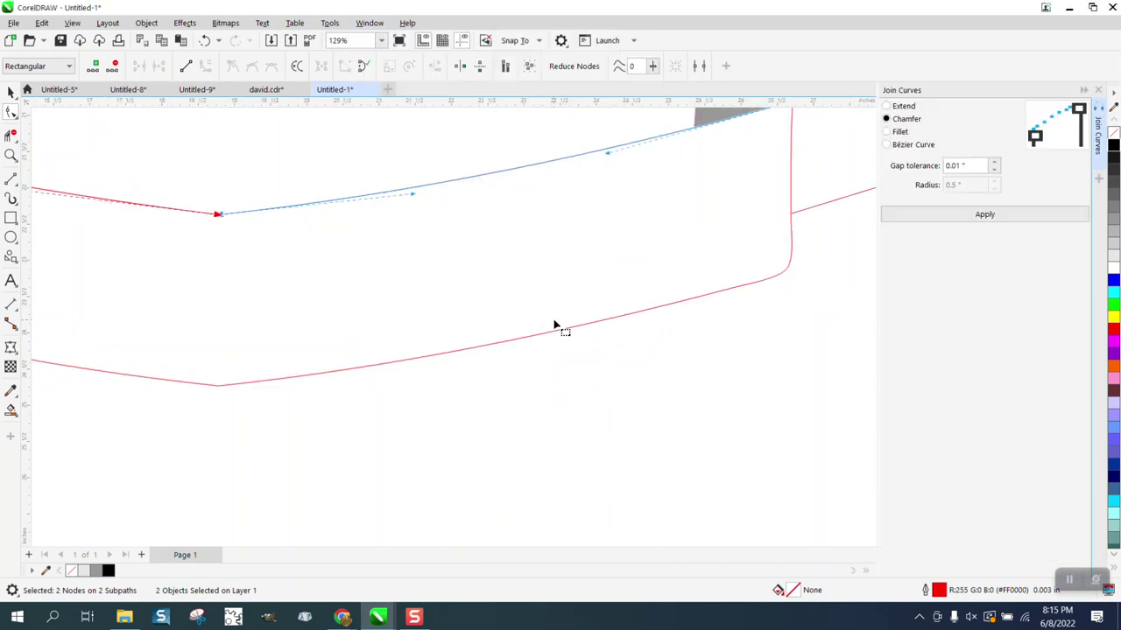
left_click(972, 216)
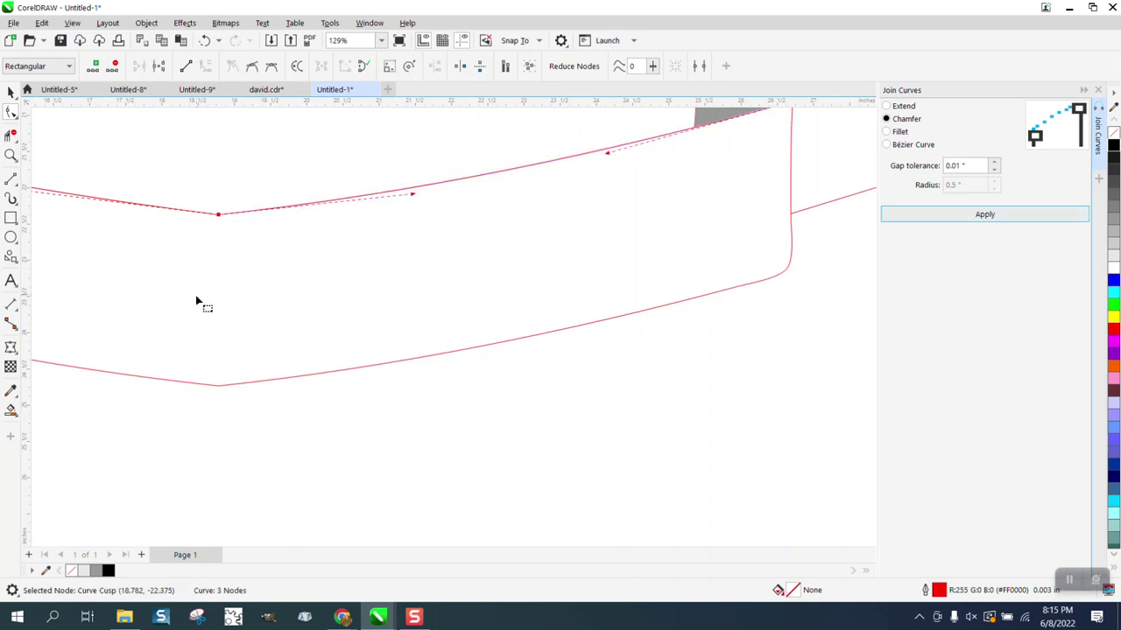
Join the band's bottom-edge pieces at their meeting nodes into one curve.
left_click(227, 386)
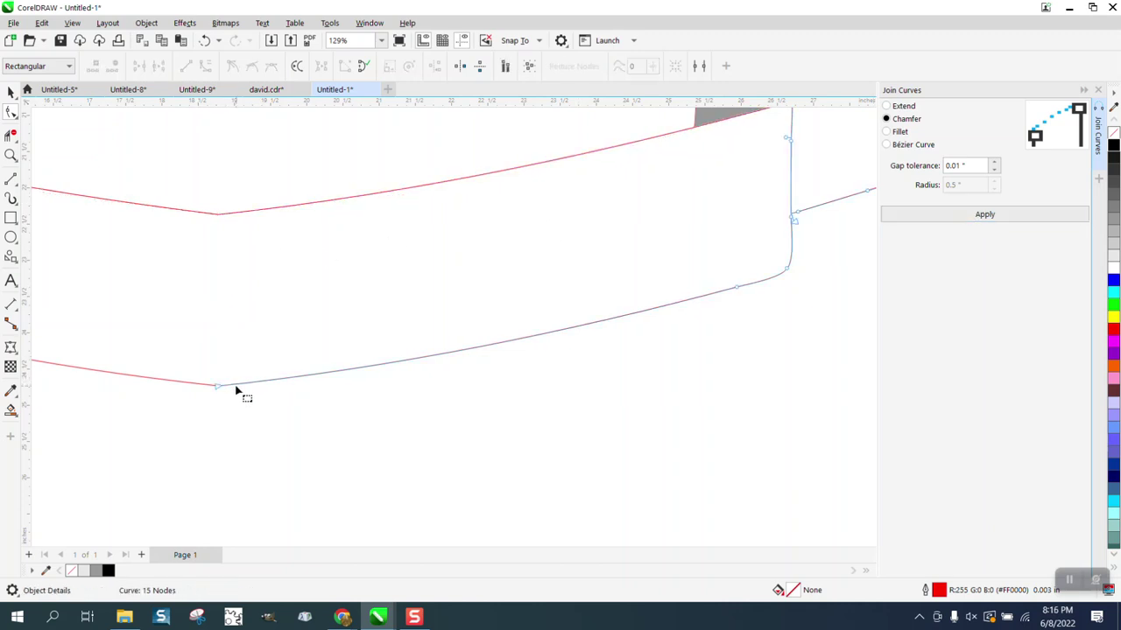
left_click_drag(196, 372, 260, 413)
left_click(959, 216)
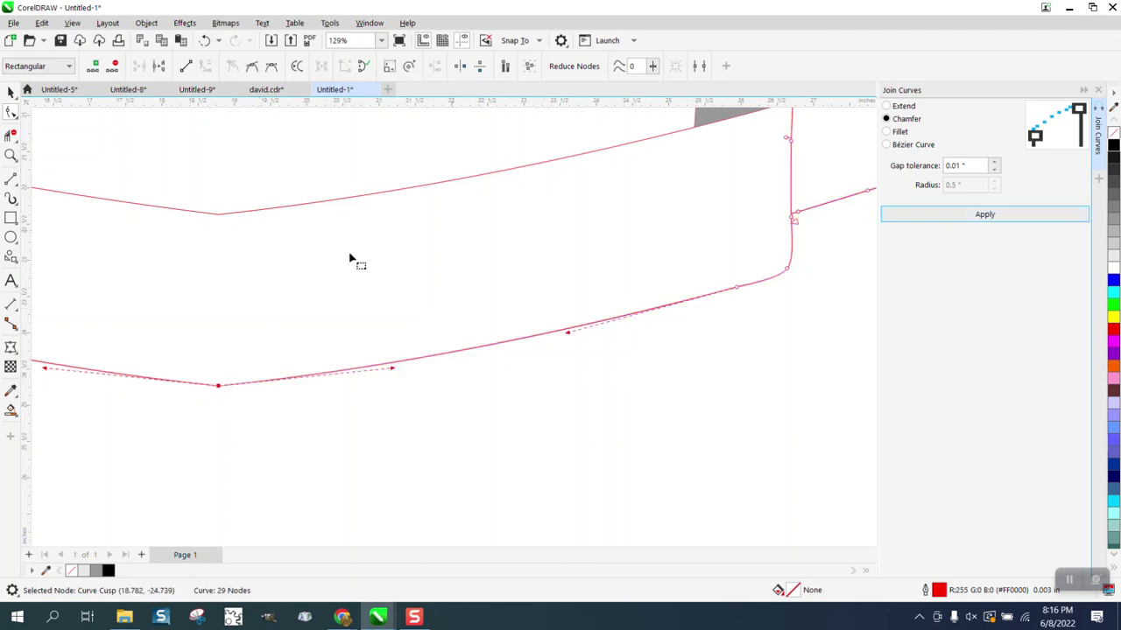
Use the Smooth tool to brush over the V corners along the band's top and bottom edges.
left_click(14, 119)
left_click(52, 132)
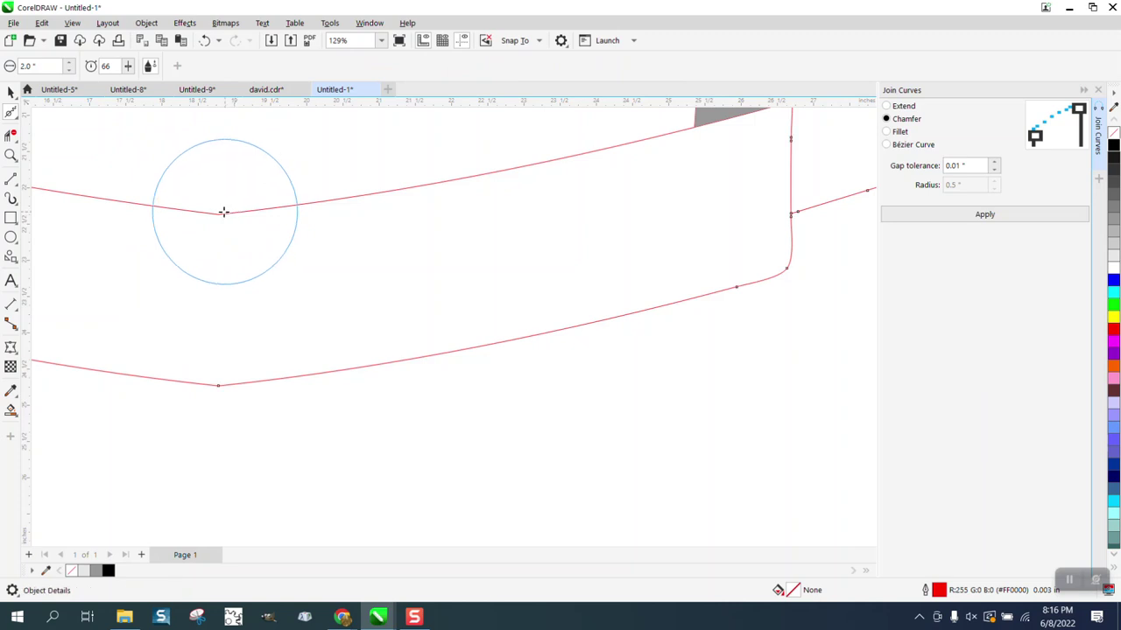
mouse_move(224, 212)
left_mouse_down()
mouse_move(191, 211)
mouse_move(237, 214)
mouse_move(126, 213)
left_mouse_up()
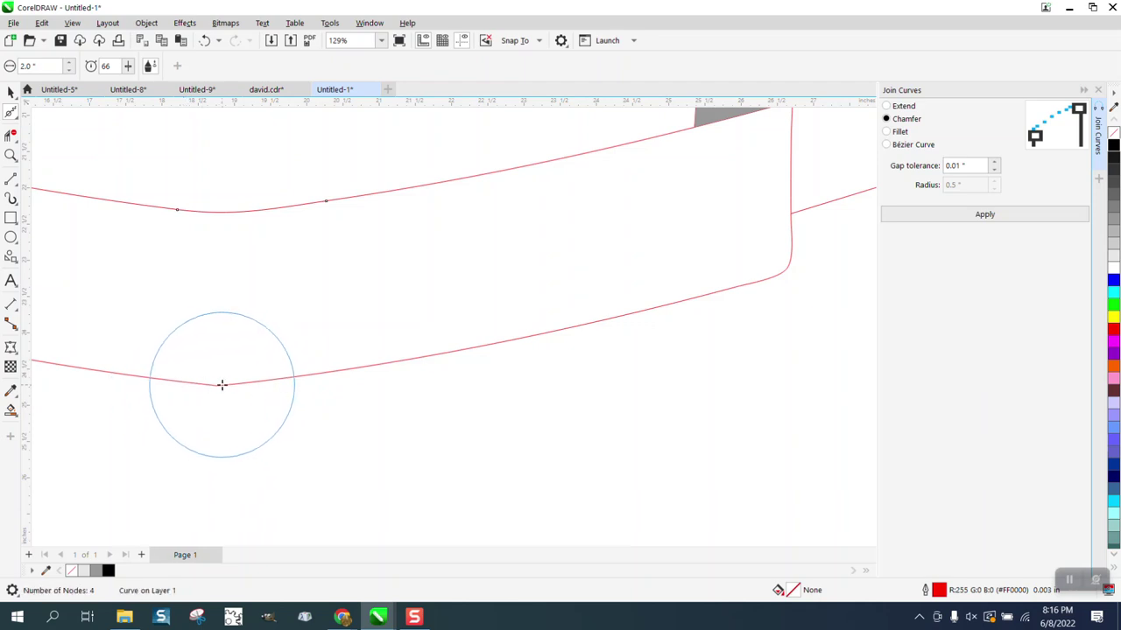
mouse_move(183, 385)
left_mouse_down()
mouse_move(222, 385)
mouse_move(157, 383)
mouse_move(242, 388)
left_mouse_up()
scroll(243, 313, "down", 4)
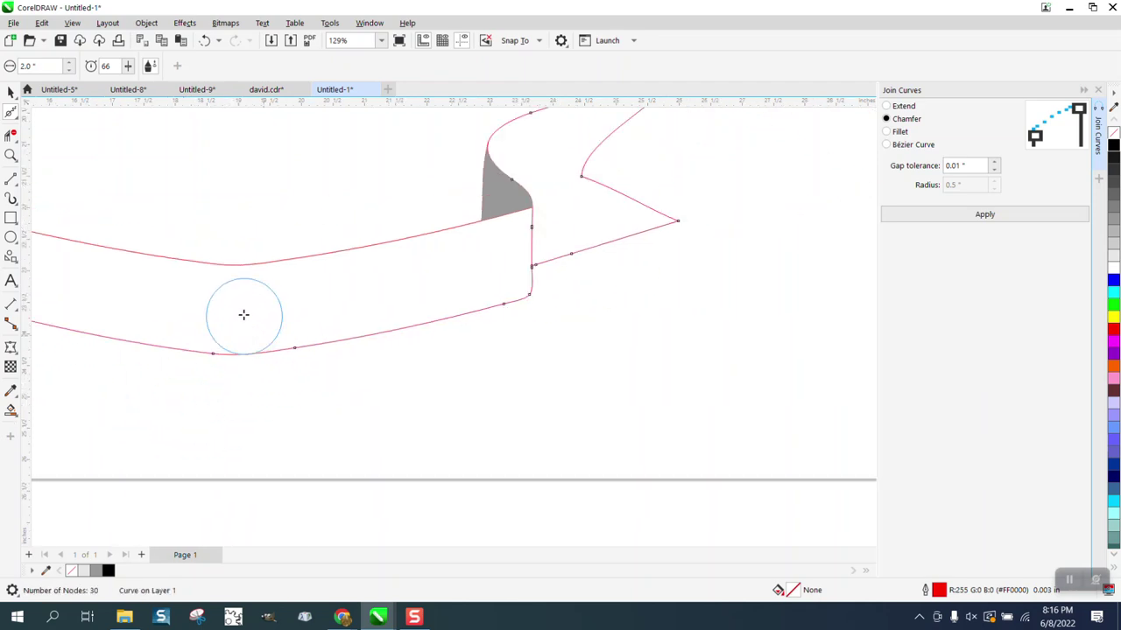
left_click_drag(283, 335, 196, 340)
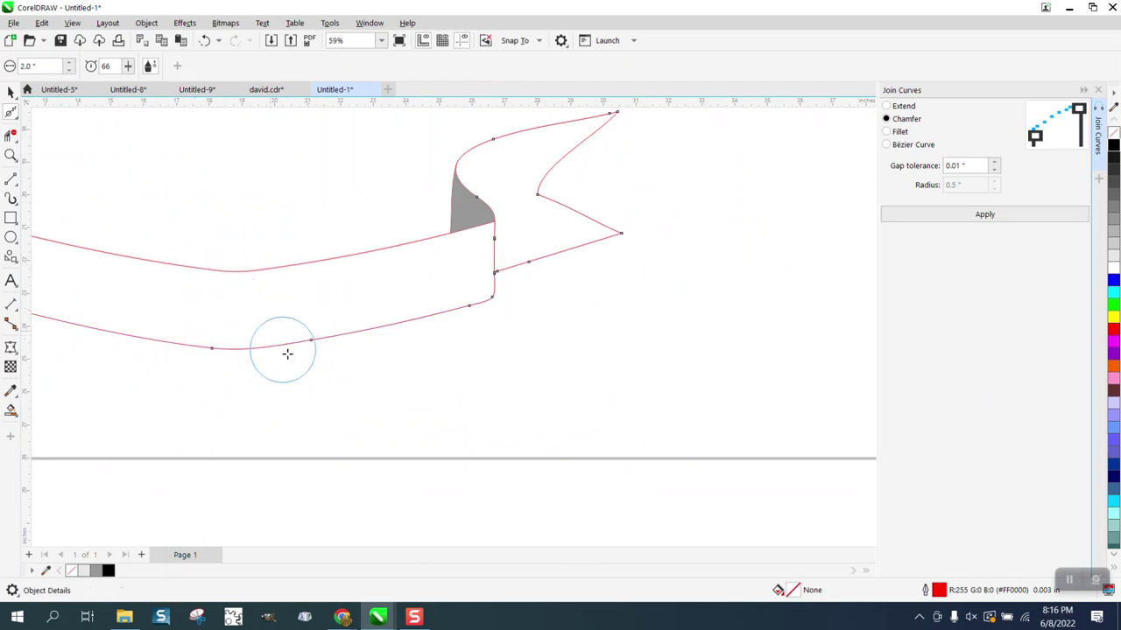
scroll(335, 332, "down", 3)
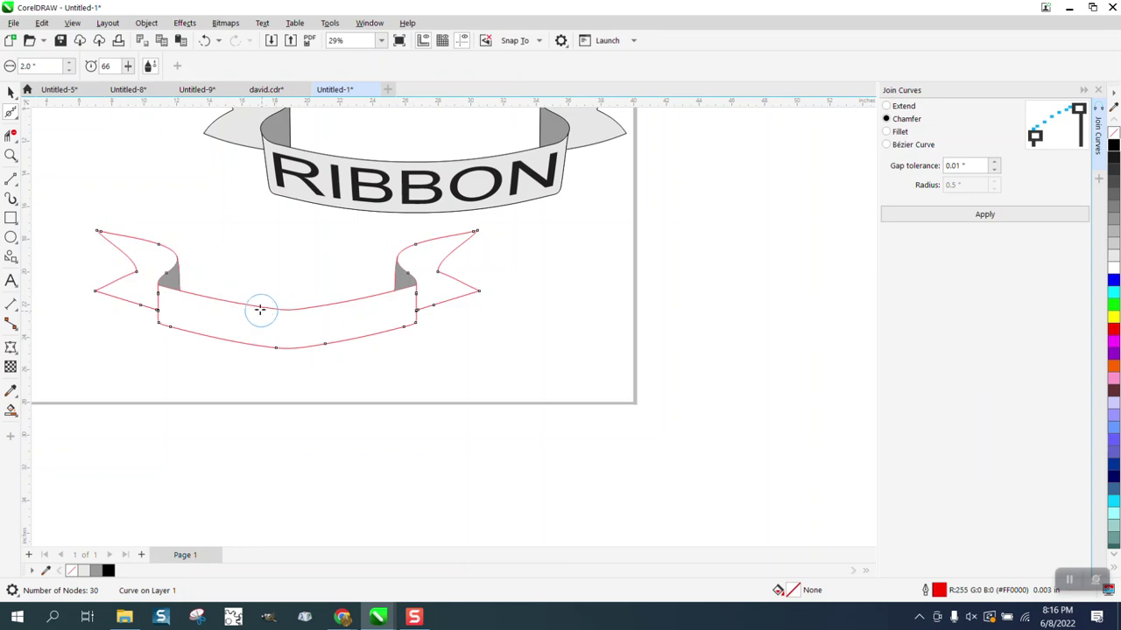
left_click_drag(260, 307, 320, 312)
scroll(274, 395, "down", 2)
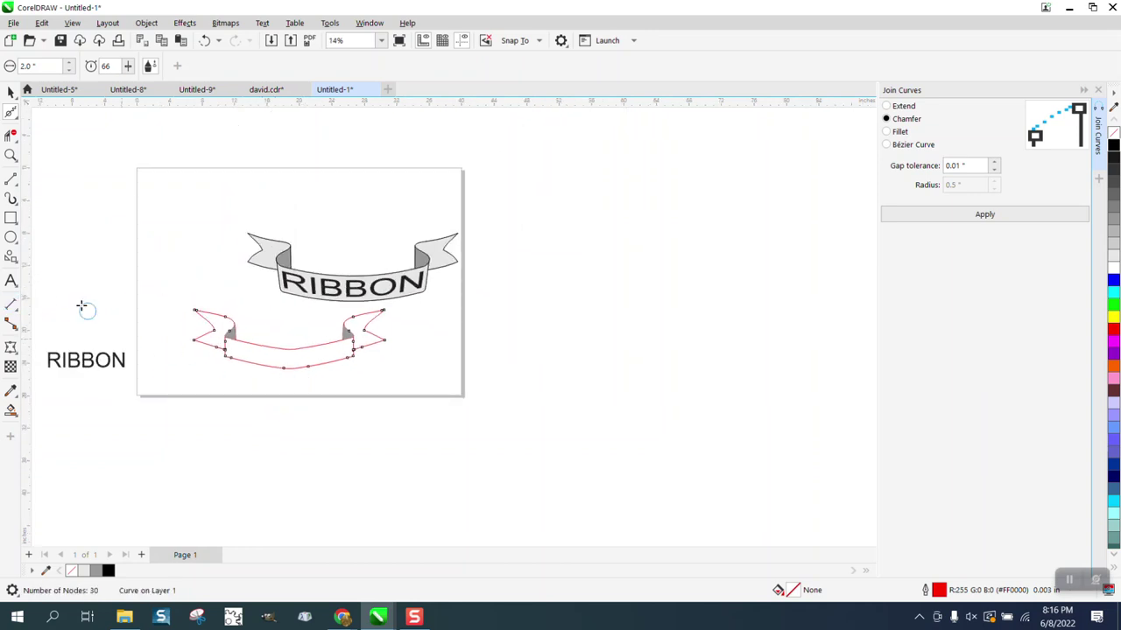
Move the RIBBON text onto the page below the new ribbon and zoom in on it.
left_click(11, 92)
left_click_drag(100, 366, 292, 397)
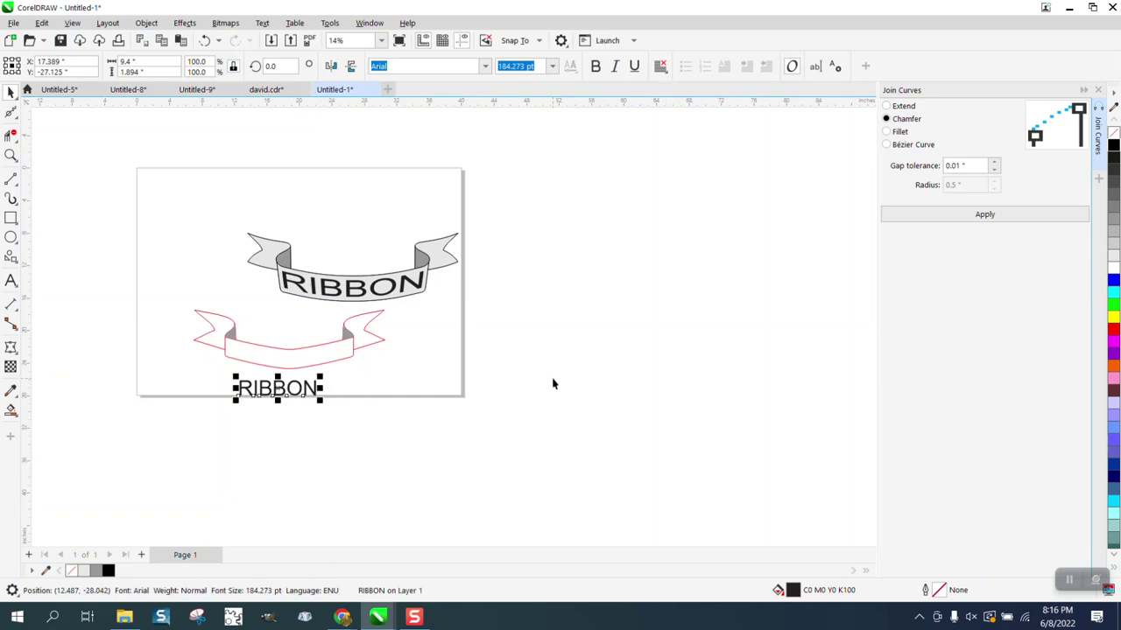
left_click(12, 156)
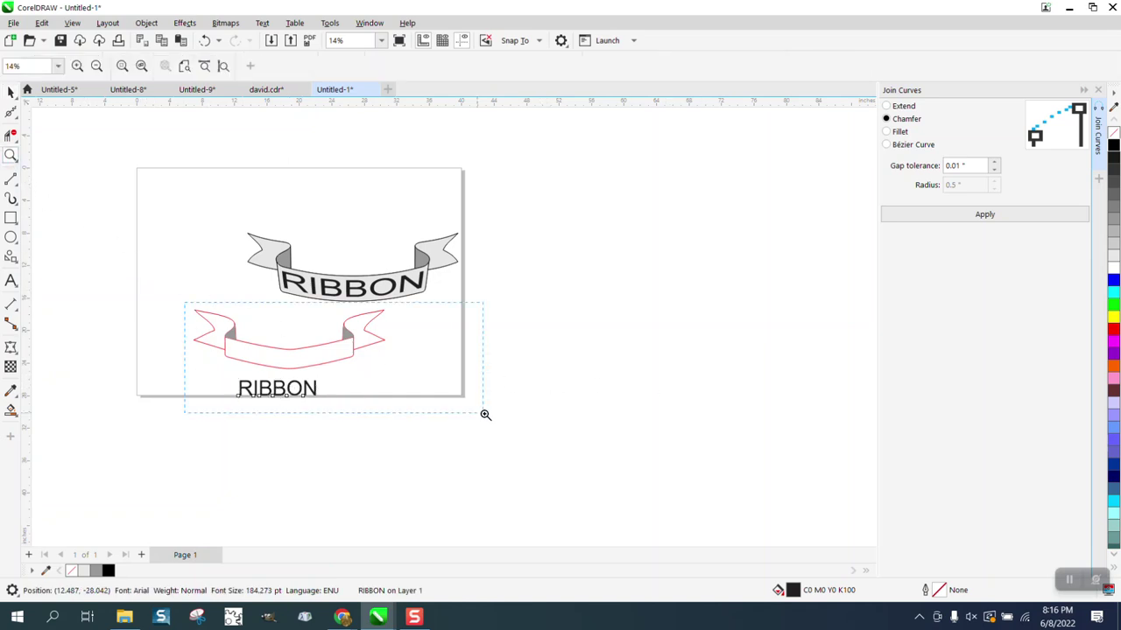
left_click_drag(485, 414, 485, 414)
Delete the middle nodes of the band's top and bottom curves so both edges arc smoothly.
left_click(10, 112)
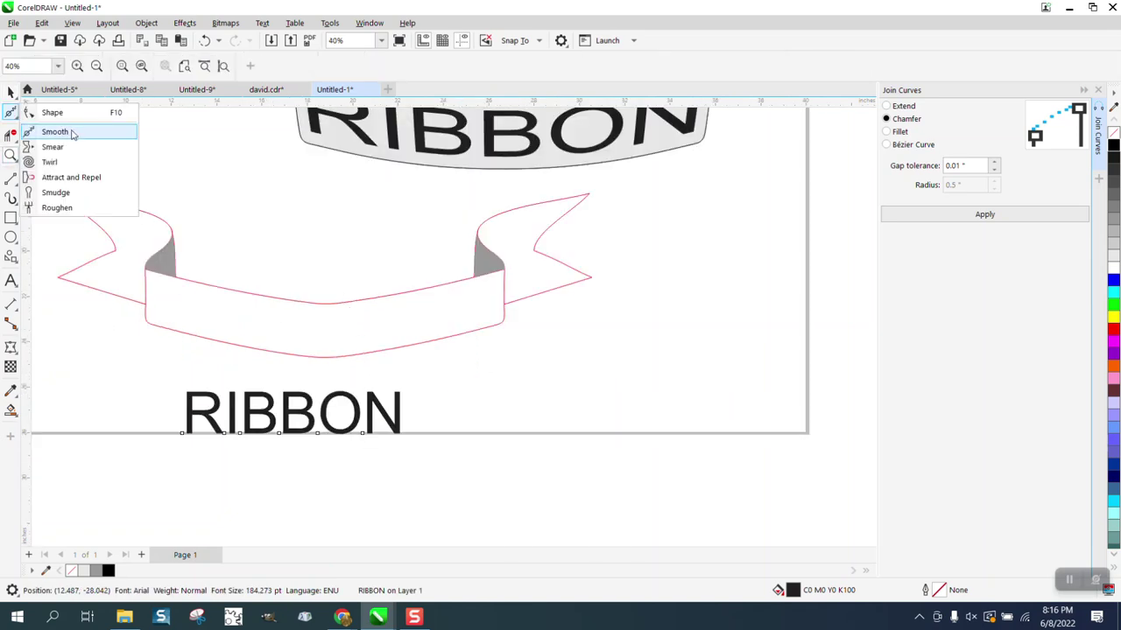
left_click(48, 112)
left_click(338, 306)
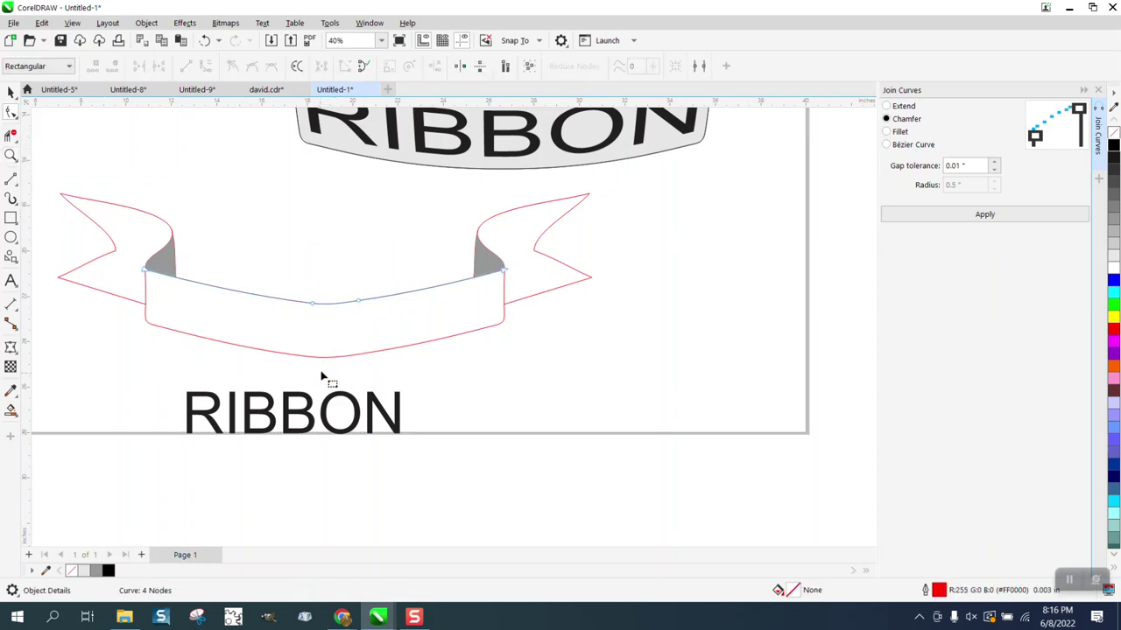
left_click(325, 357, "shift")
left_click_drag(286, 287, 377, 345)
left_click(310, 304)
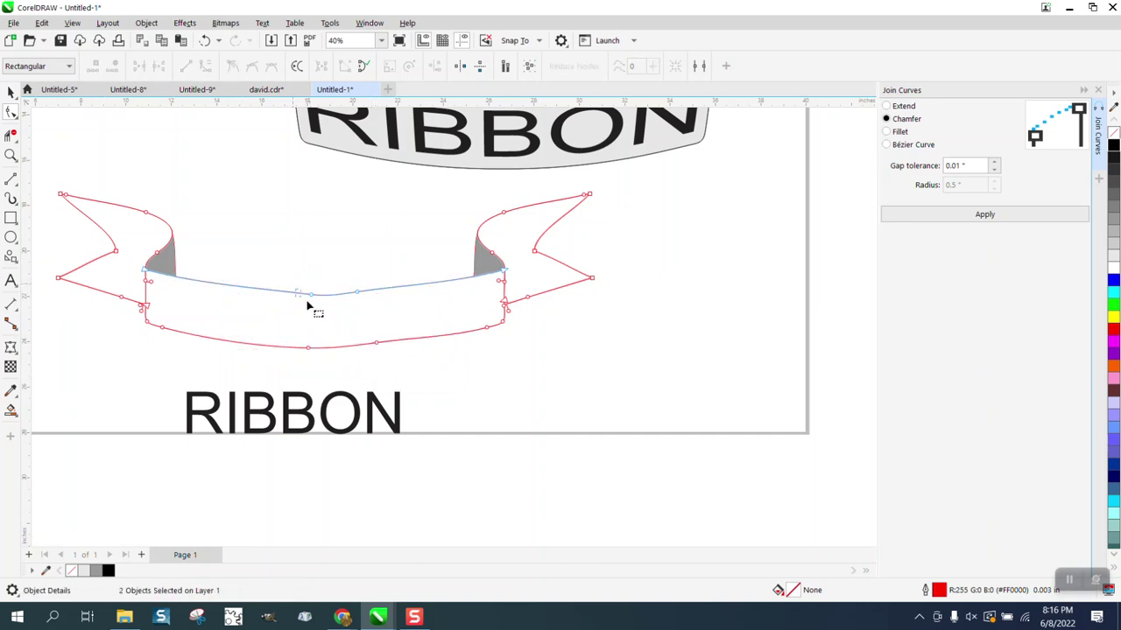
key("Delete")
left_click_drag(298, 330, 404, 362)
key("Delete")
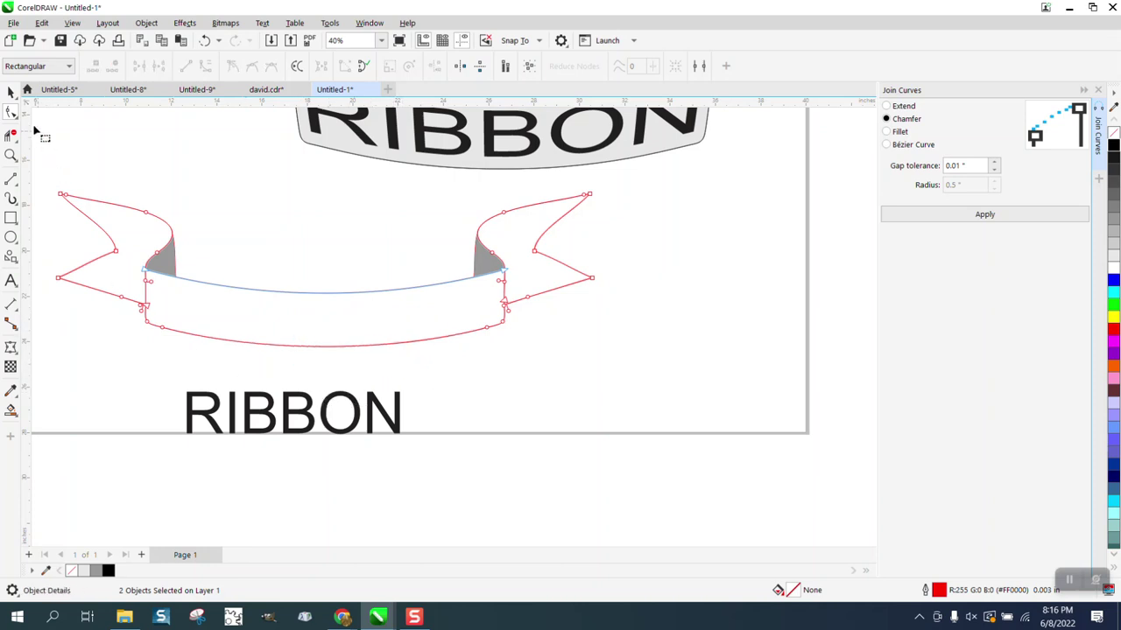
left_click(11, 92)
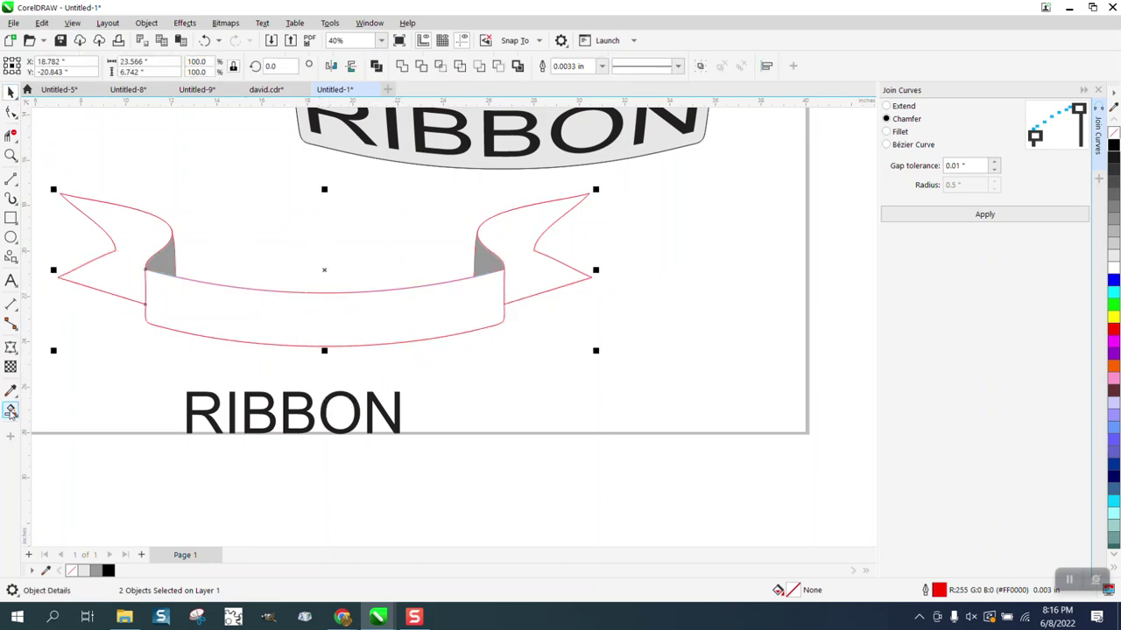
Smart Fill the ribbon's middle band as a new shape and nudge it beside the RIBBON text.
left_click(11, 411)
left_click(264, 330)
key("Down")
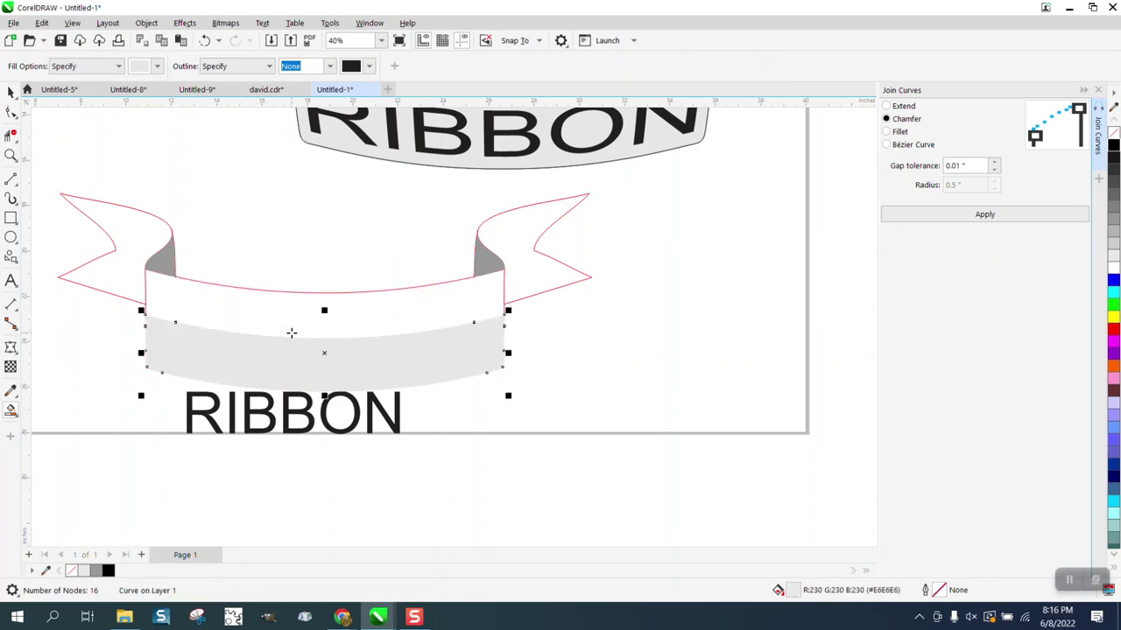
key("Down")
key("Down")
key("Right")
key("Right")
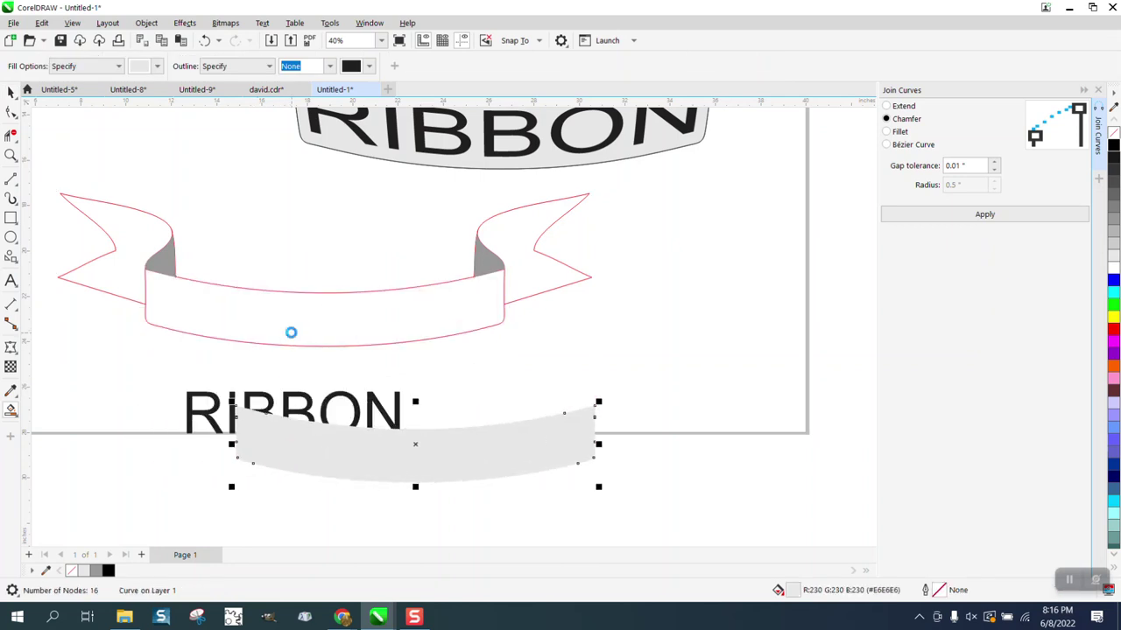
key("Right")
key("Right")
key("Right")
key("Right")
key("Right")
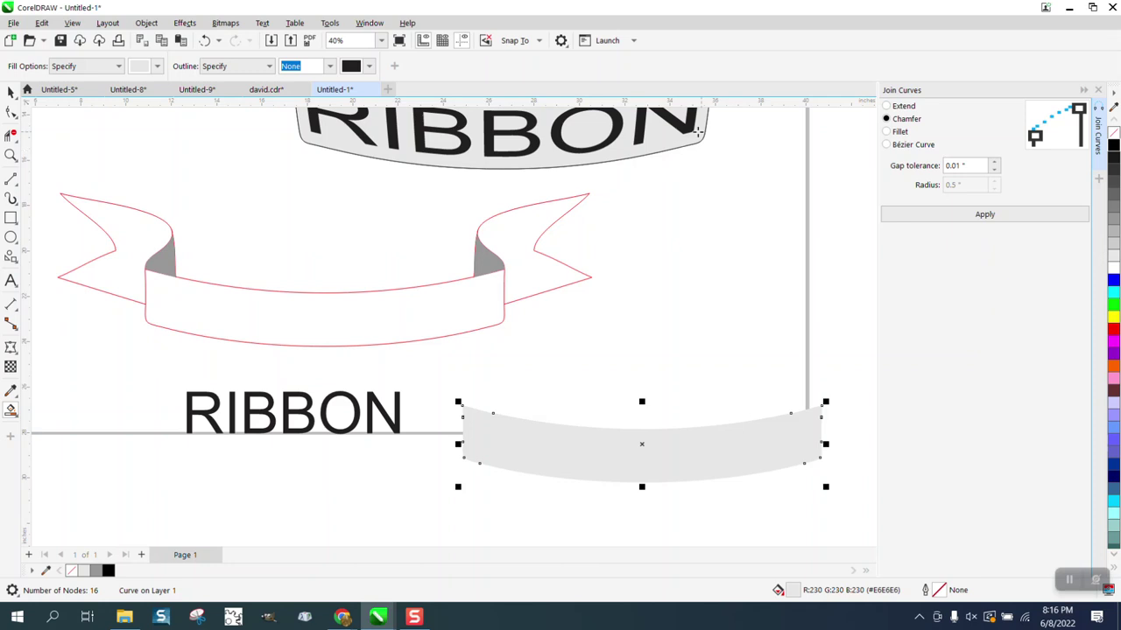
Set the new band shape to no fill with a black outline.
left_click(1112, 132)
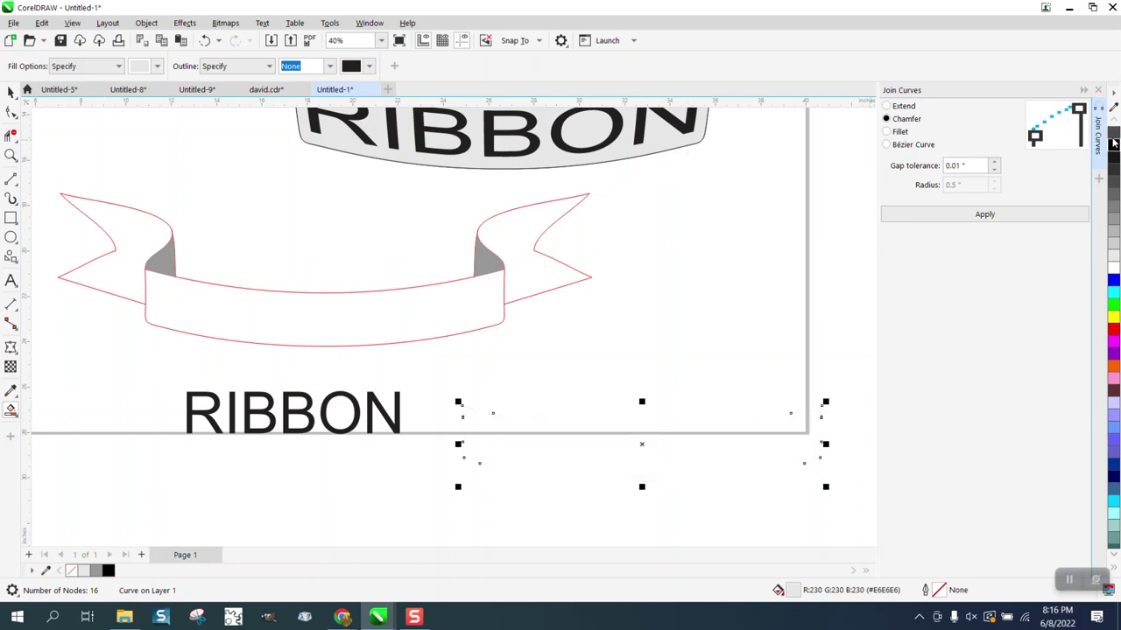
right_click(1113, 144)
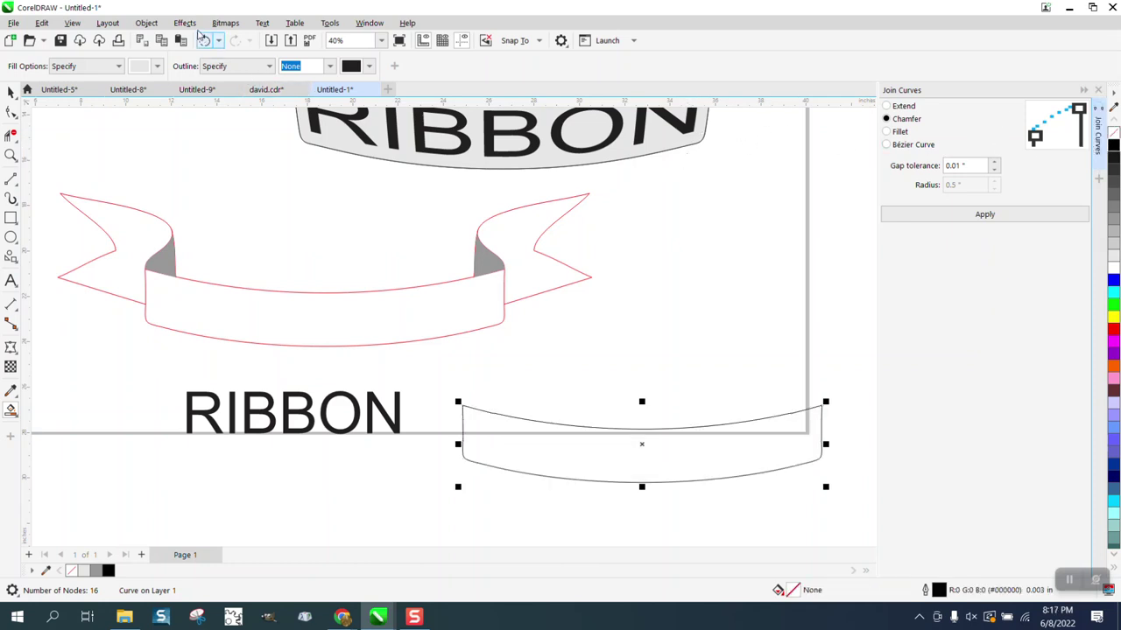
left_click(185, 23)
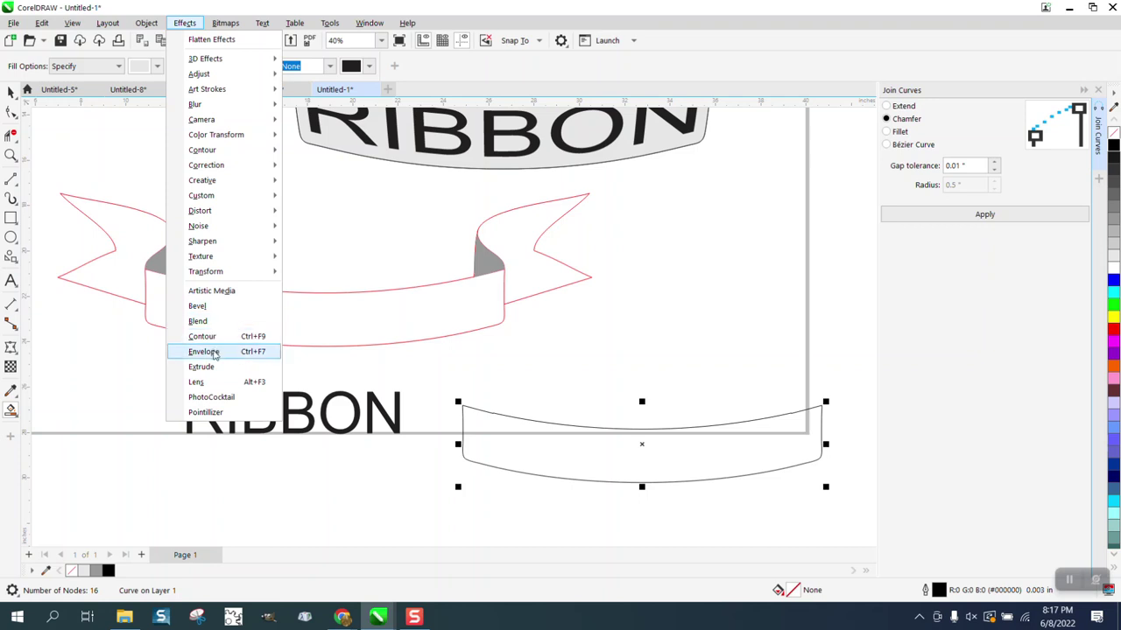
Apply a 1-step inner contour with 0.4" offset to the band copy.
left_click(203, 336)
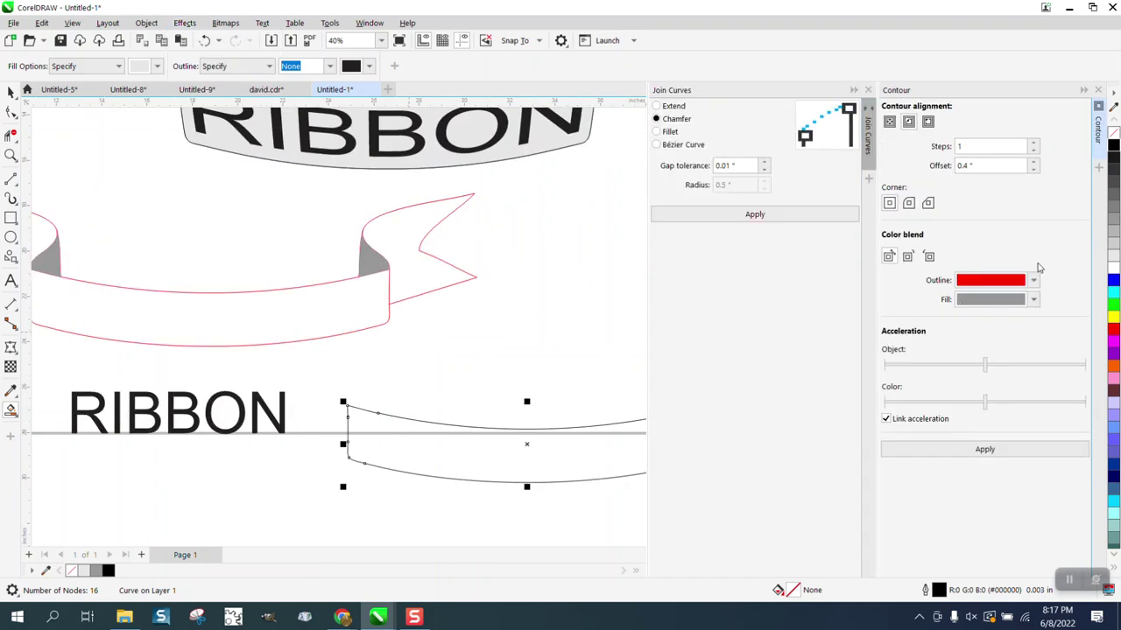
left_click(1003, 453)
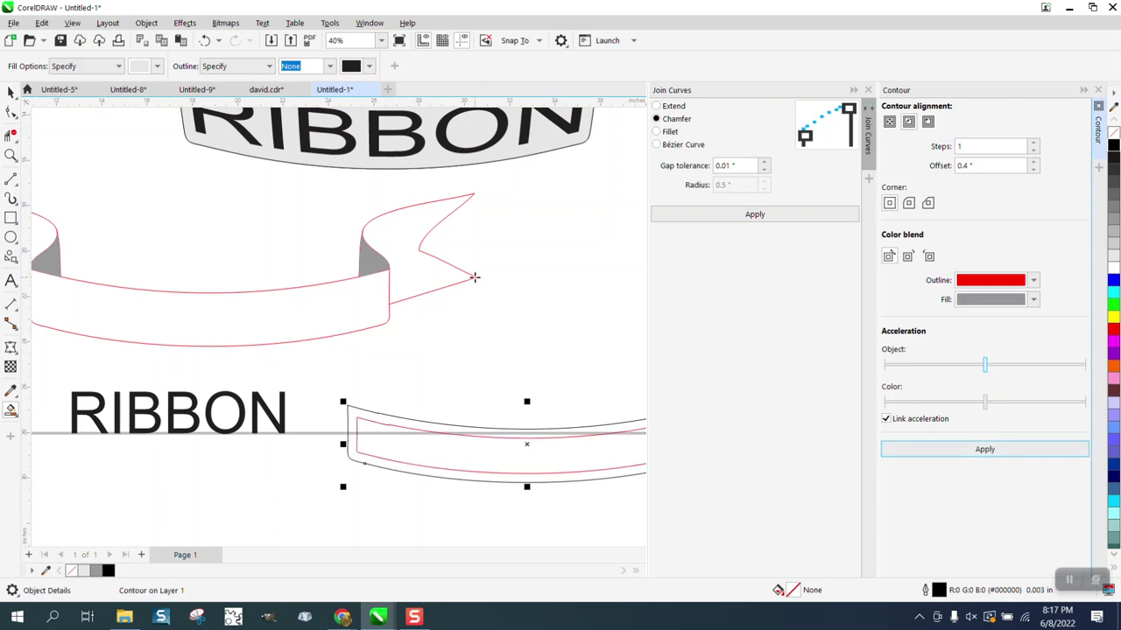
left_click(146, 24)
left_click(188, 340)
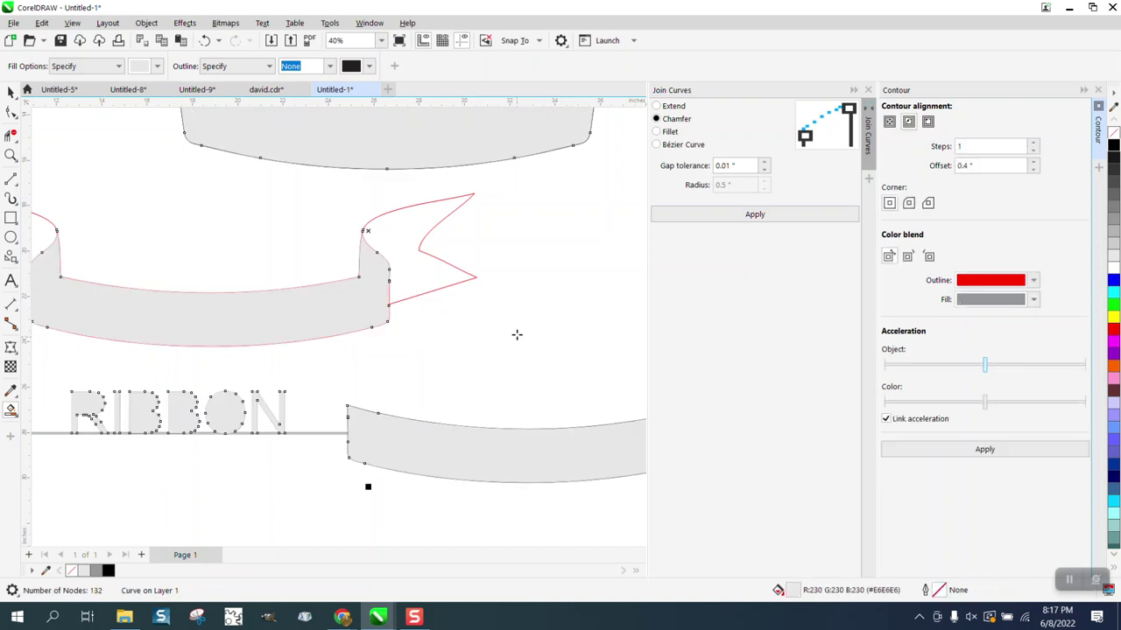
left_click(204, 40)
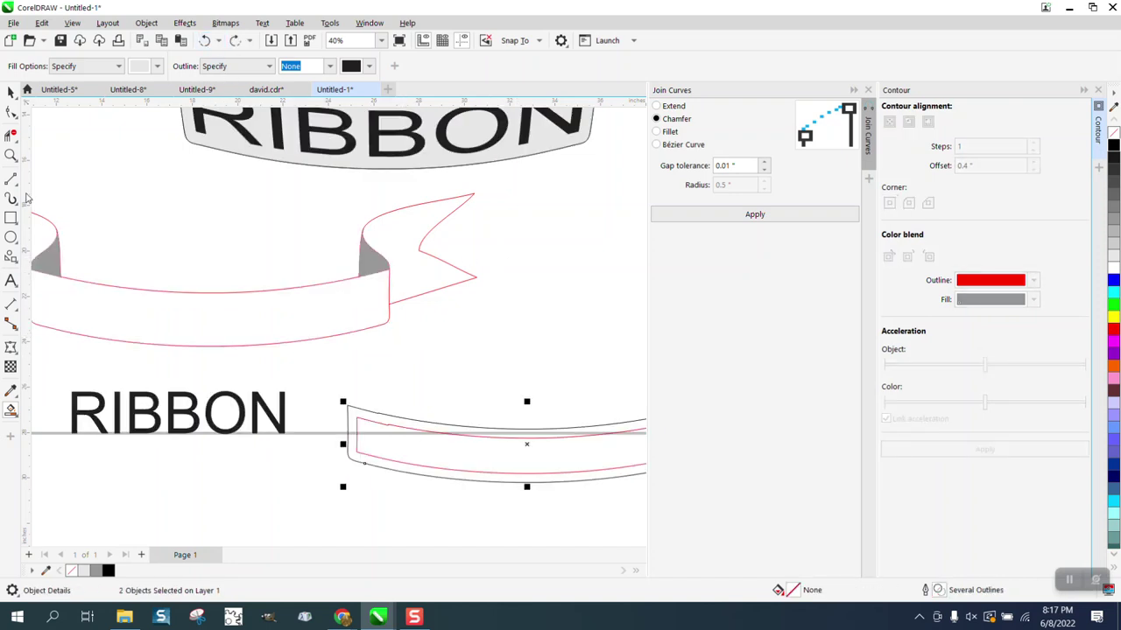
Select the red inner contour curve and nudge it into the ribbon's middle band.
left_click(11, 112)
left_click(469, 440)
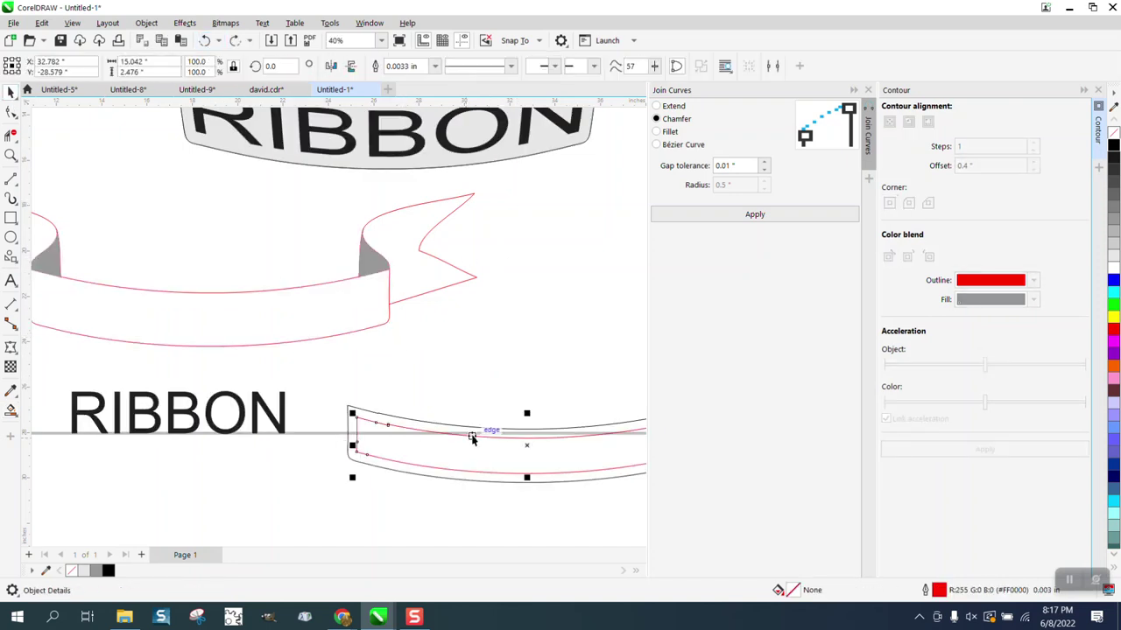
key("Left")
key("Left")
key("Left")
key("Left")
key("Left")
key("Left")
key("Left")
key("Left")
key("Left")
key("Left")
key("Left")
key("Left")
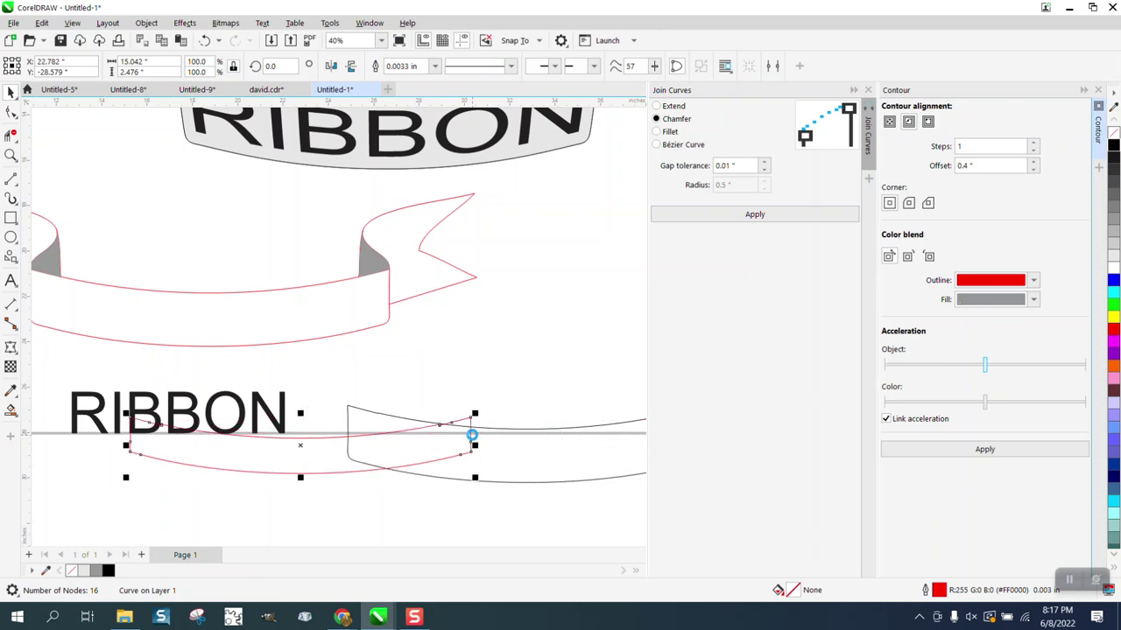
key("Left")
key("Left")
key("Right")
key("Right")
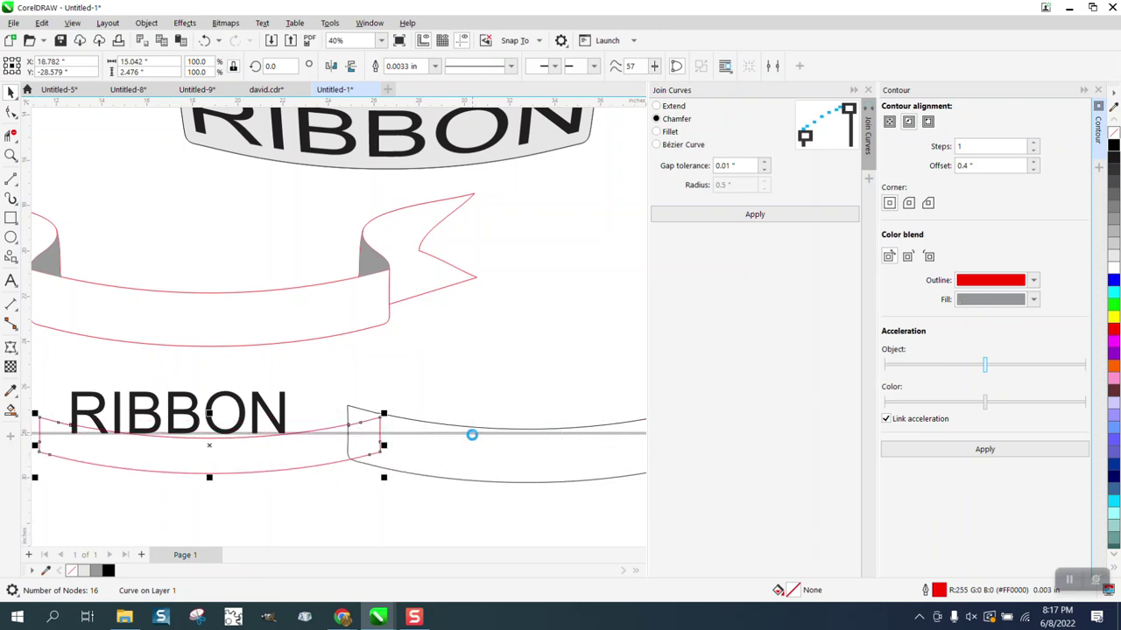
key("Up")
key("Up")
key("Up")
key("Up")
key("Up")
key("Up")
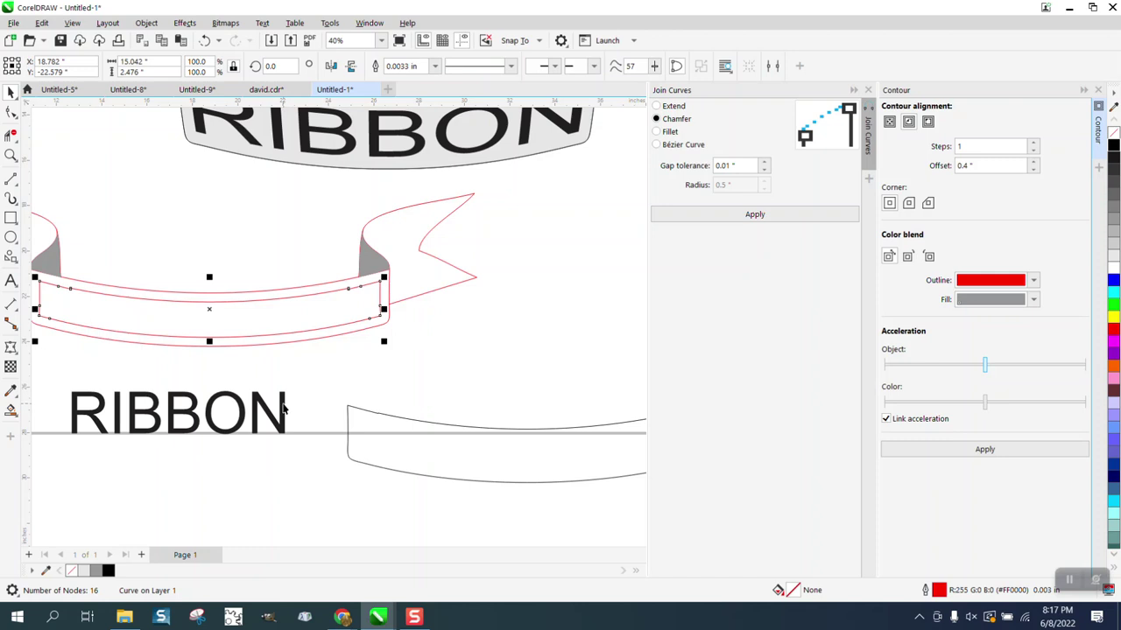
Try centring the red contour on the RIBBON text, then undo the move.
left_click(283, 407, "shift")
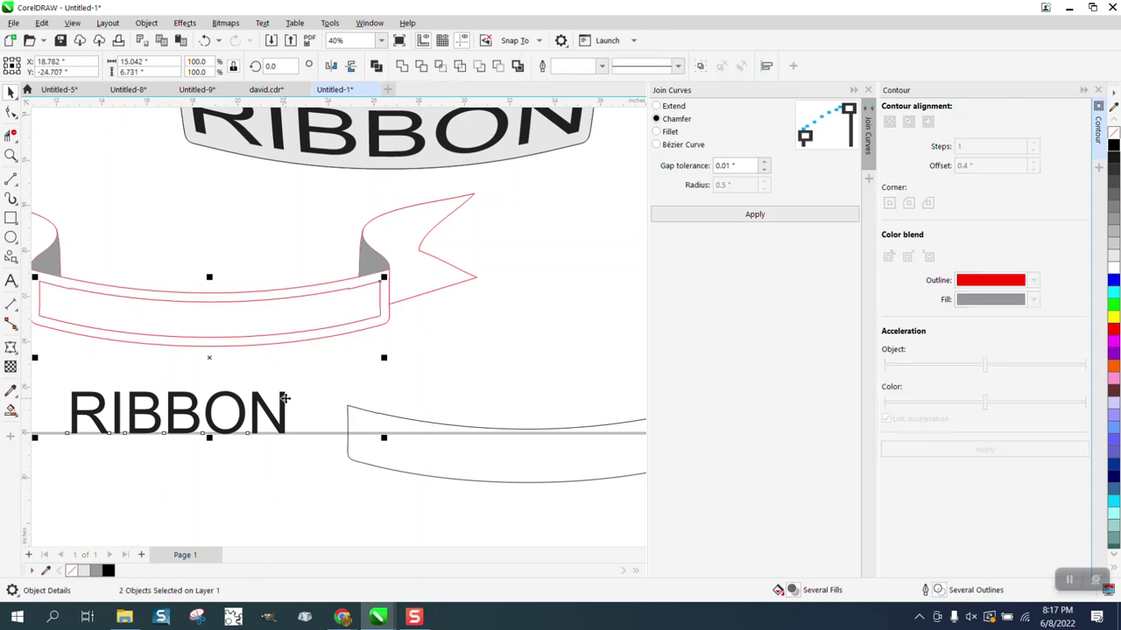
key("e")
key("c")
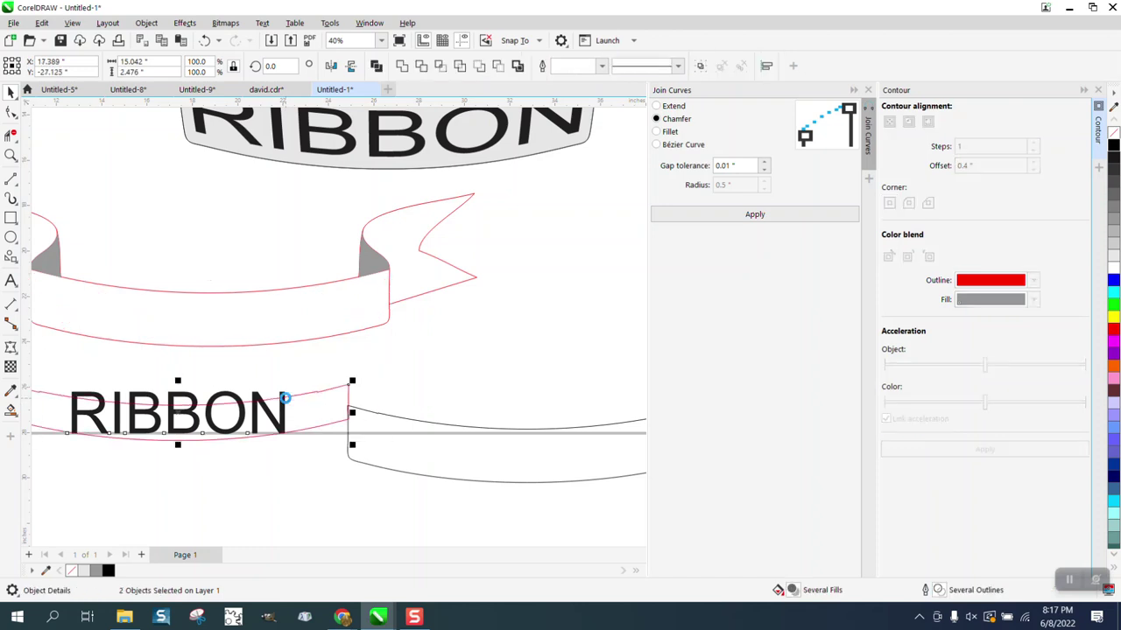
left_click(204, 40)
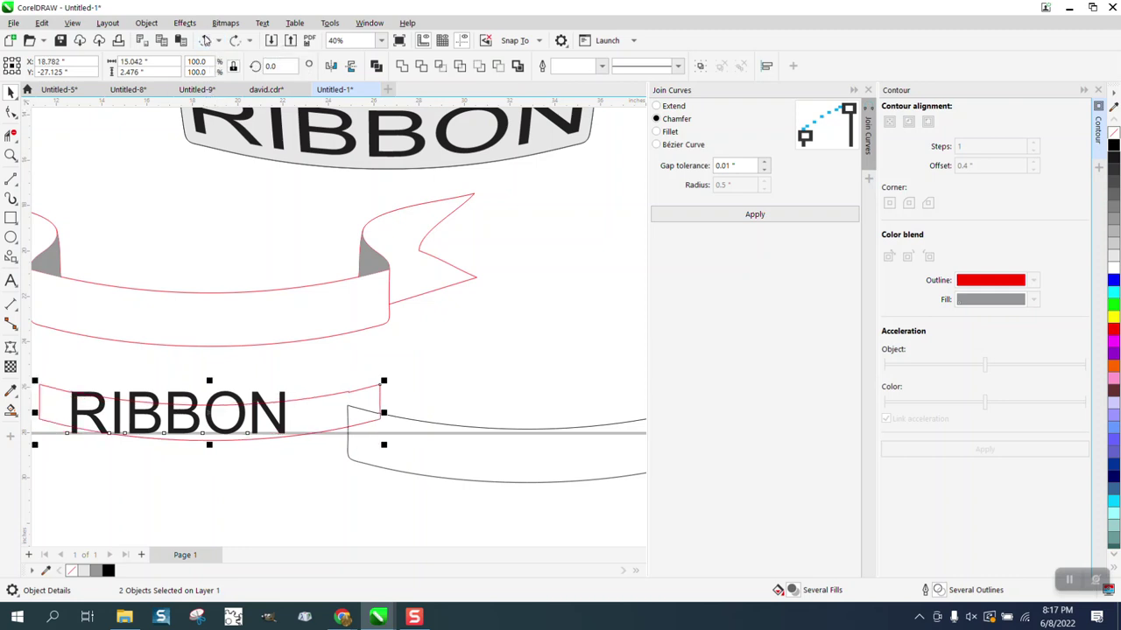
left_click(205, 40)
Try centring the RIBBON text on the banner's band, then undo the vertical centring.
left_click(326, 390)
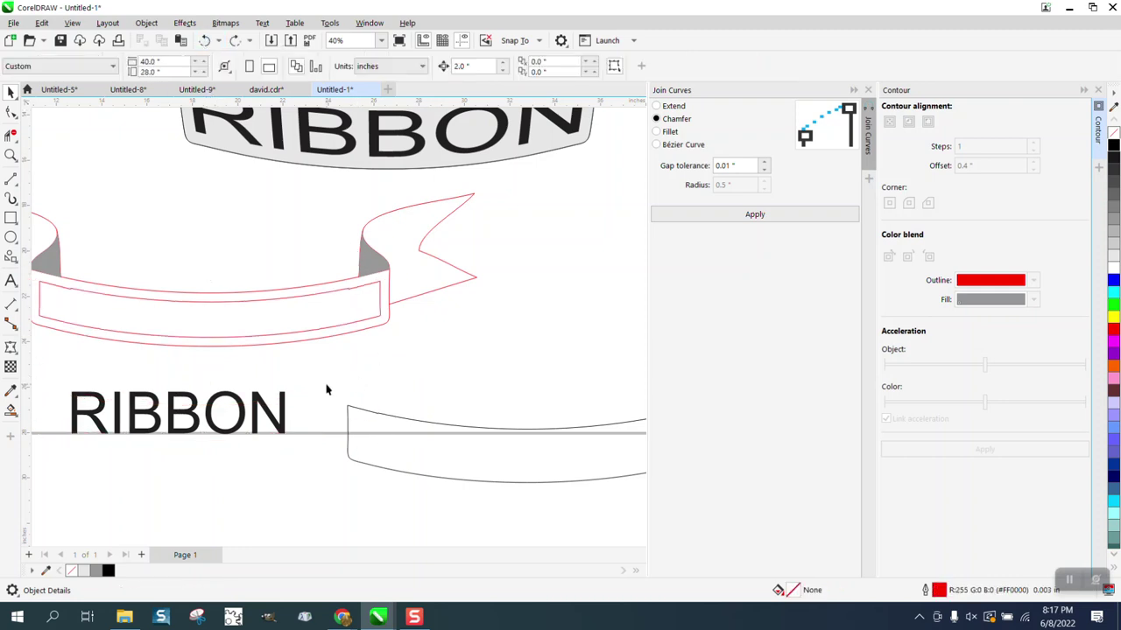
left_click(283, 400)
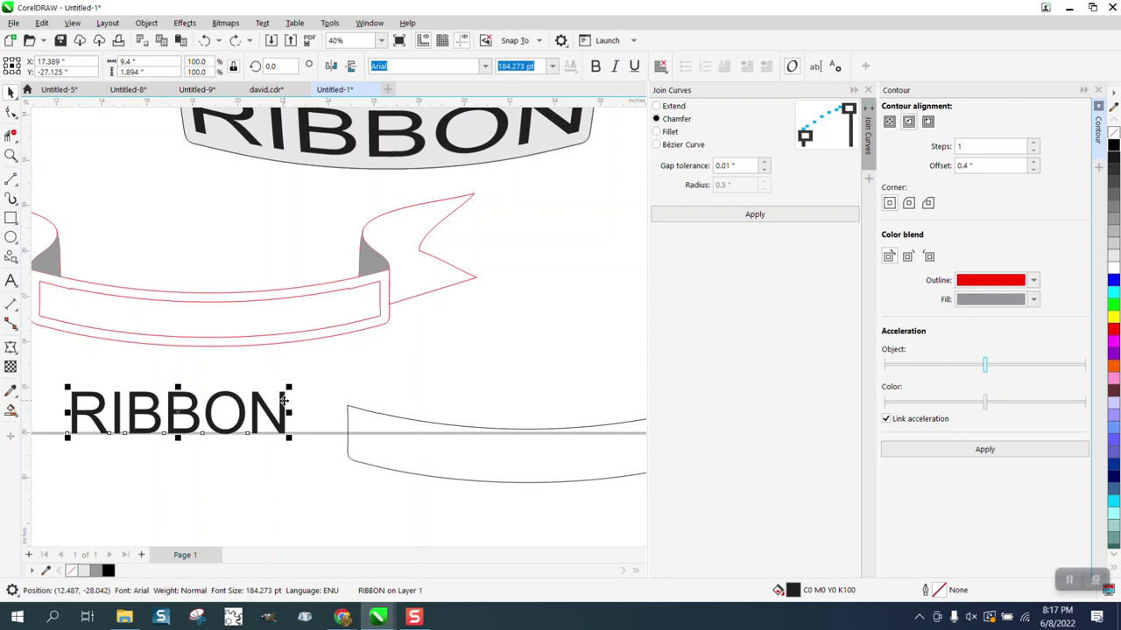
left_click(288, 331, "shift")
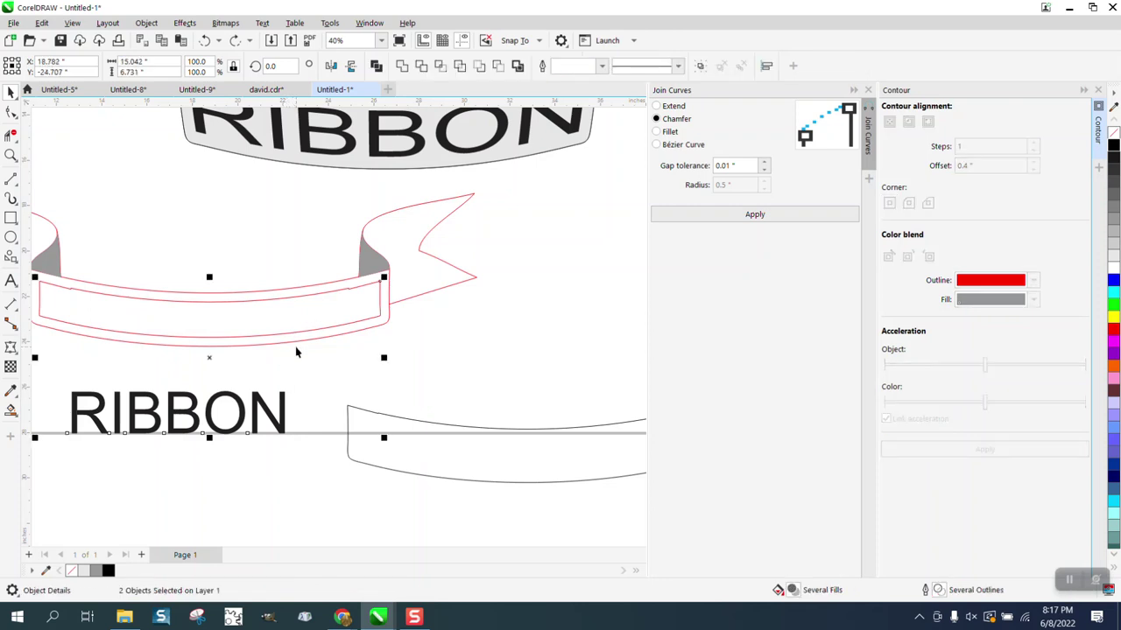
key("c")
key("e")
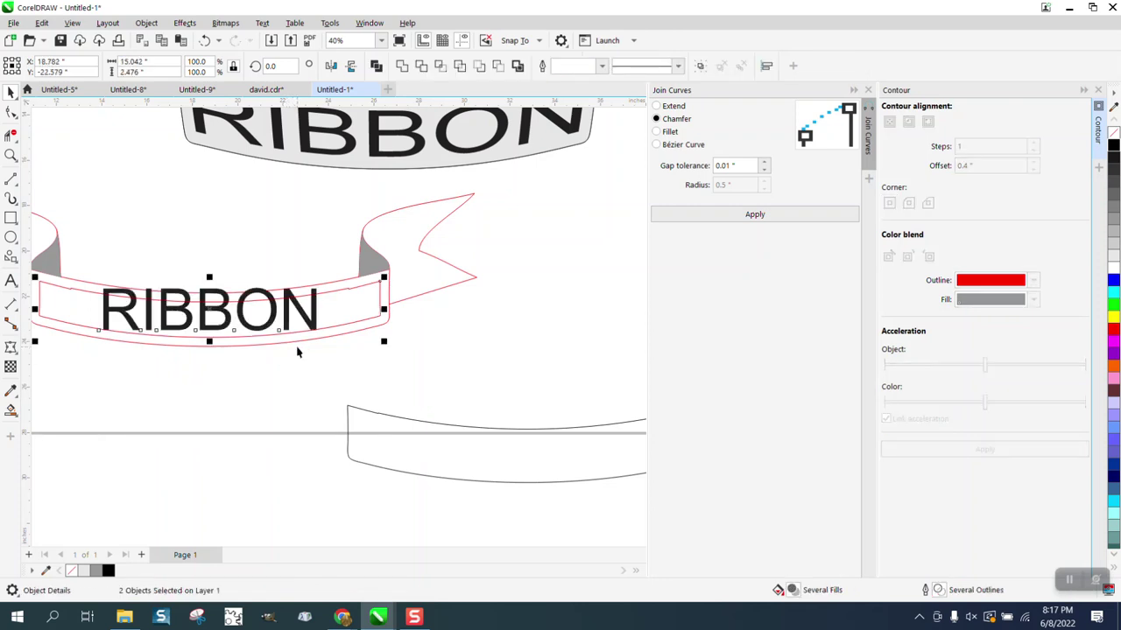
left_click(204, 41)
left_click(412, 359)
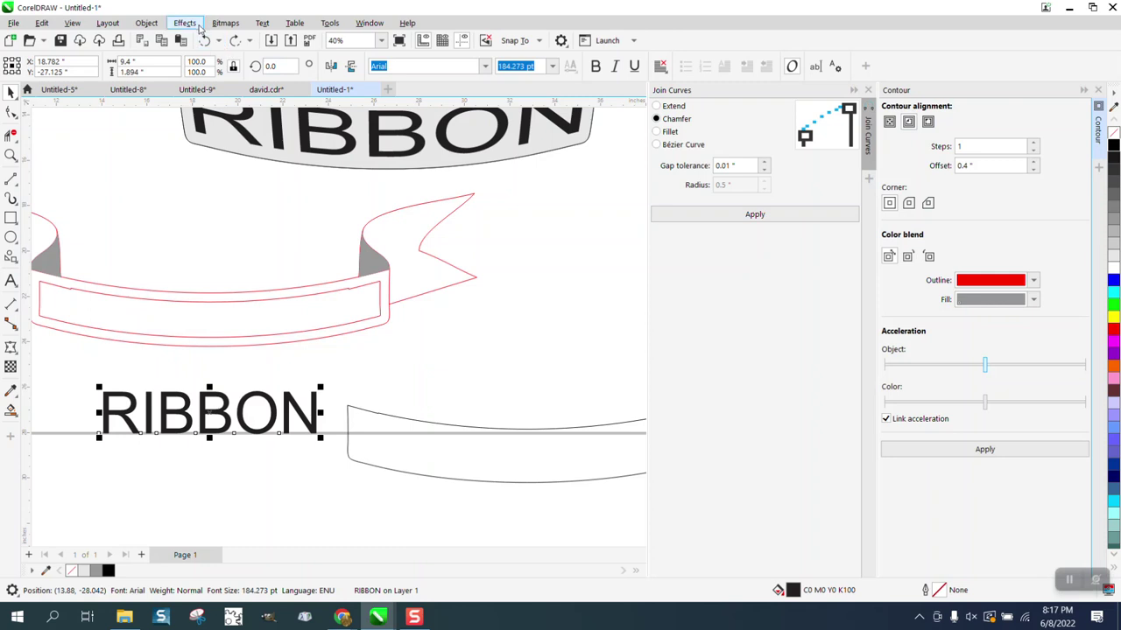
Open the Envelope docker from the Effects menu.
left_click(146, 23)
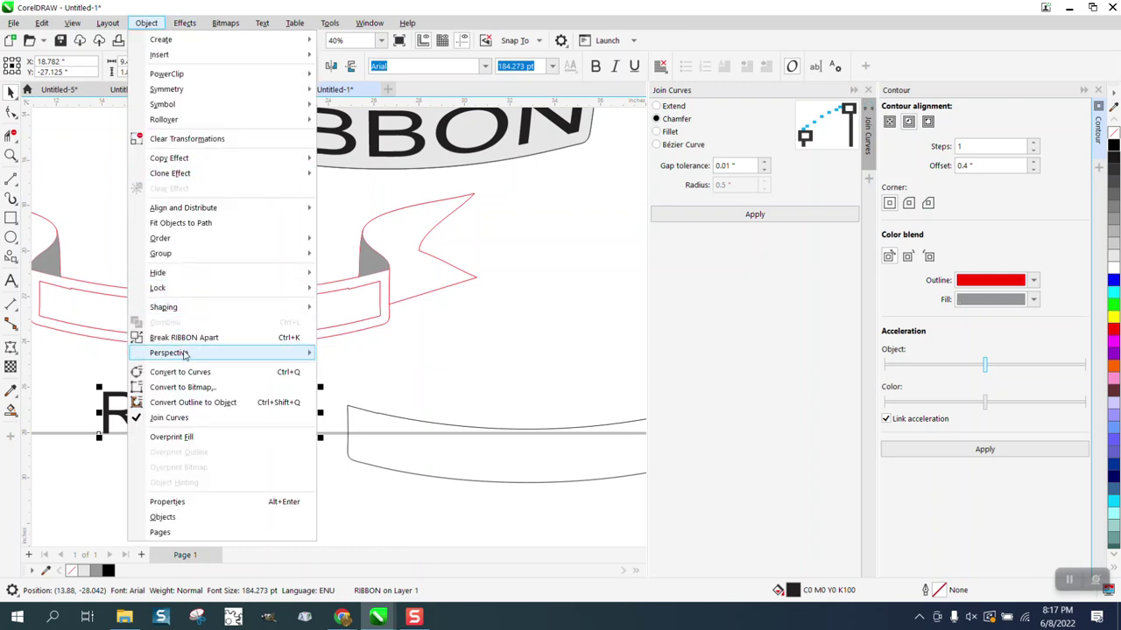
mouse_move(179, 25)
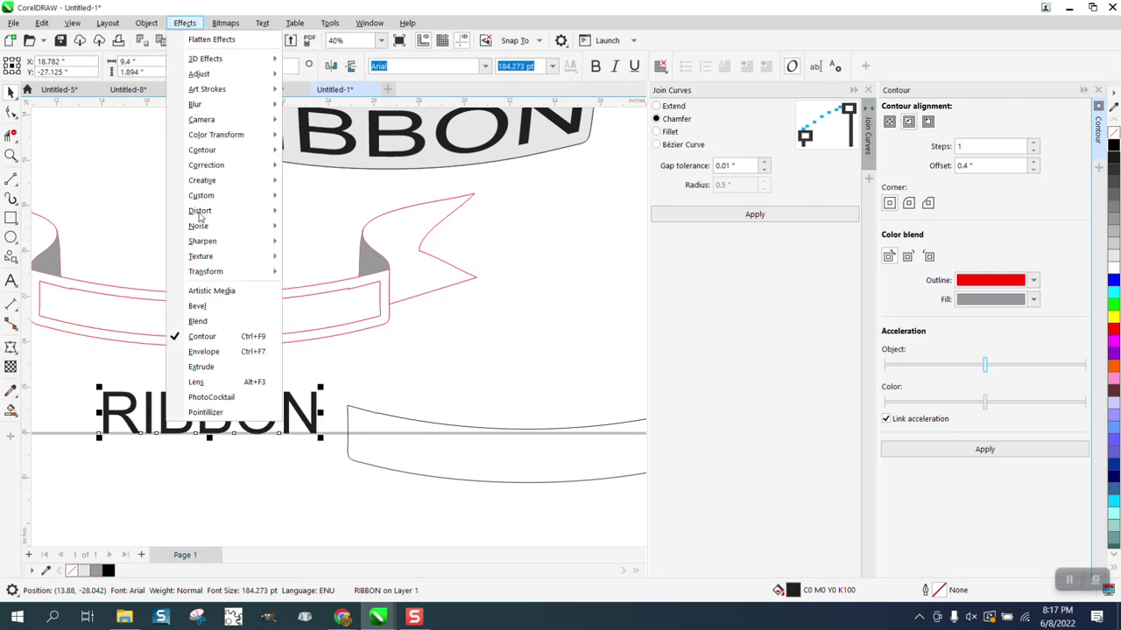
left_click(324, 365)
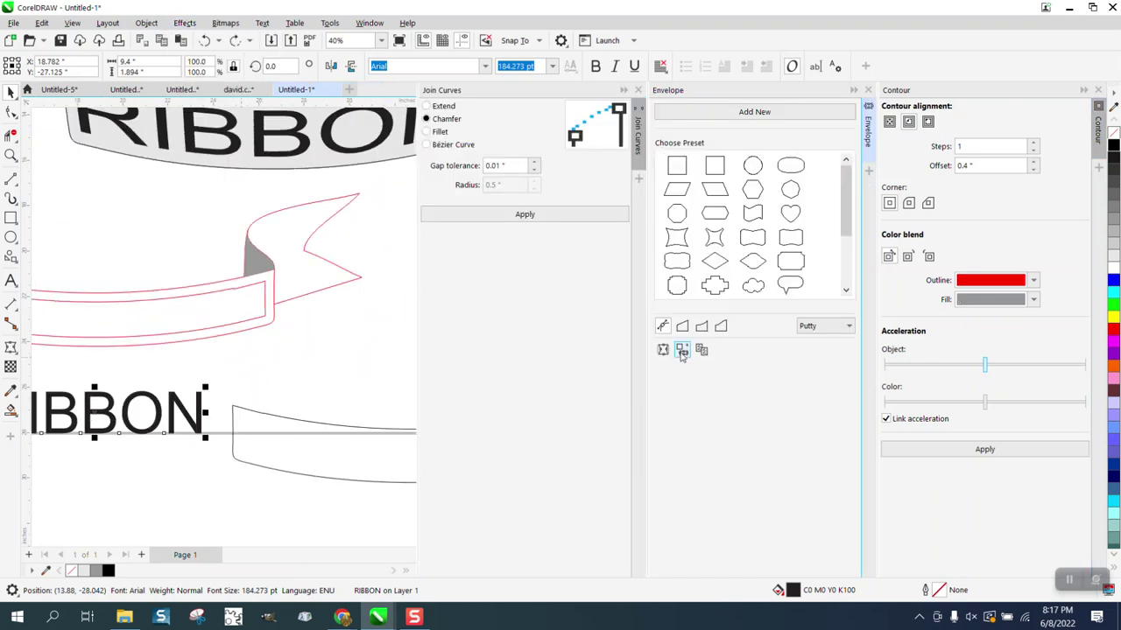
Start an envelope edit on the RIBBON text and zoom in on the ribbons.
left_click(682, 350)
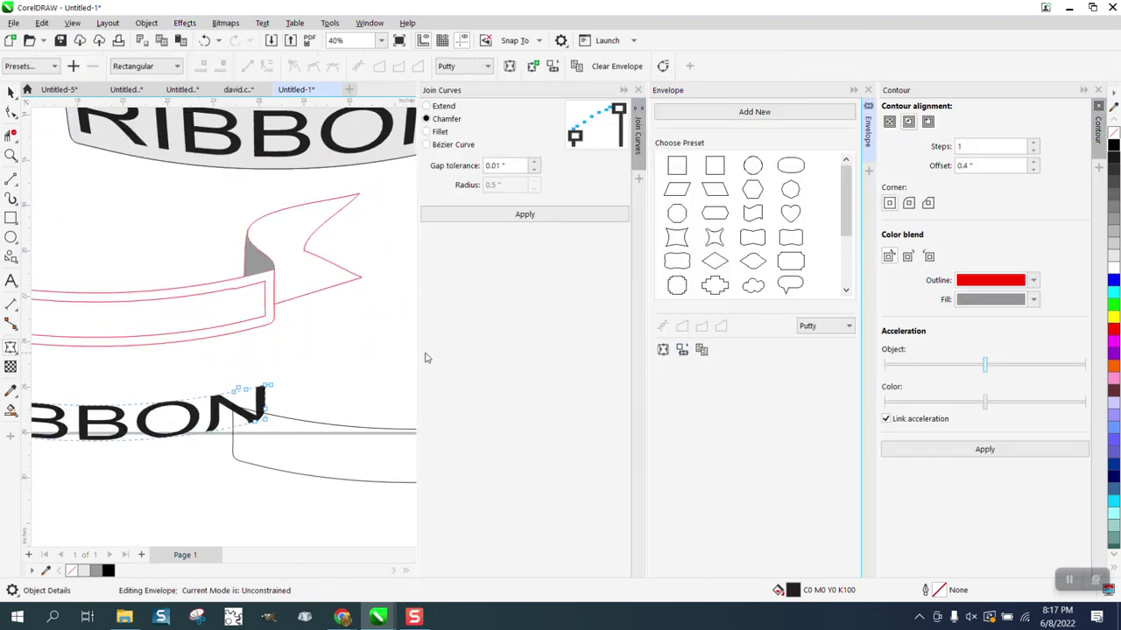
scroll(352, 317, "down", 5)
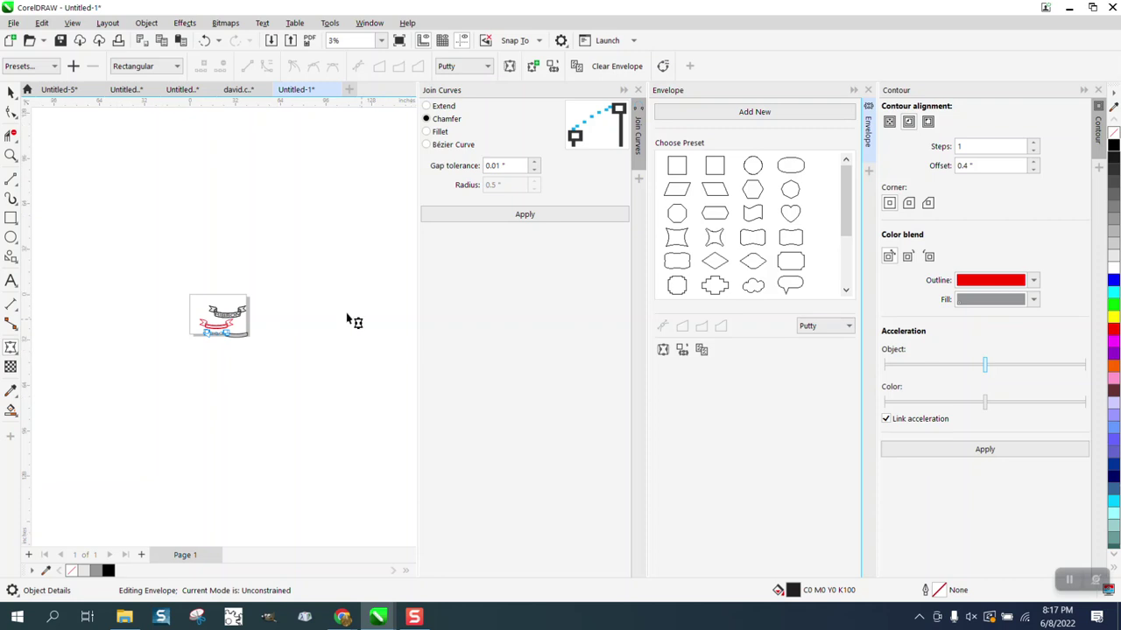
left_click(11, 157)
left_click(276, 342)
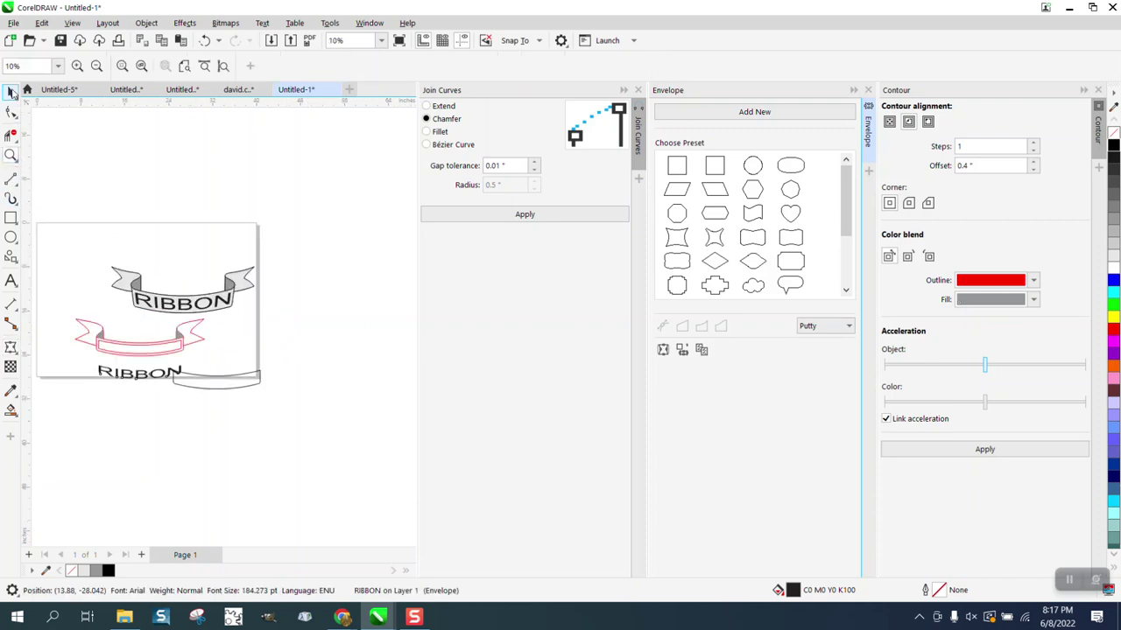
left_click(11, 93)
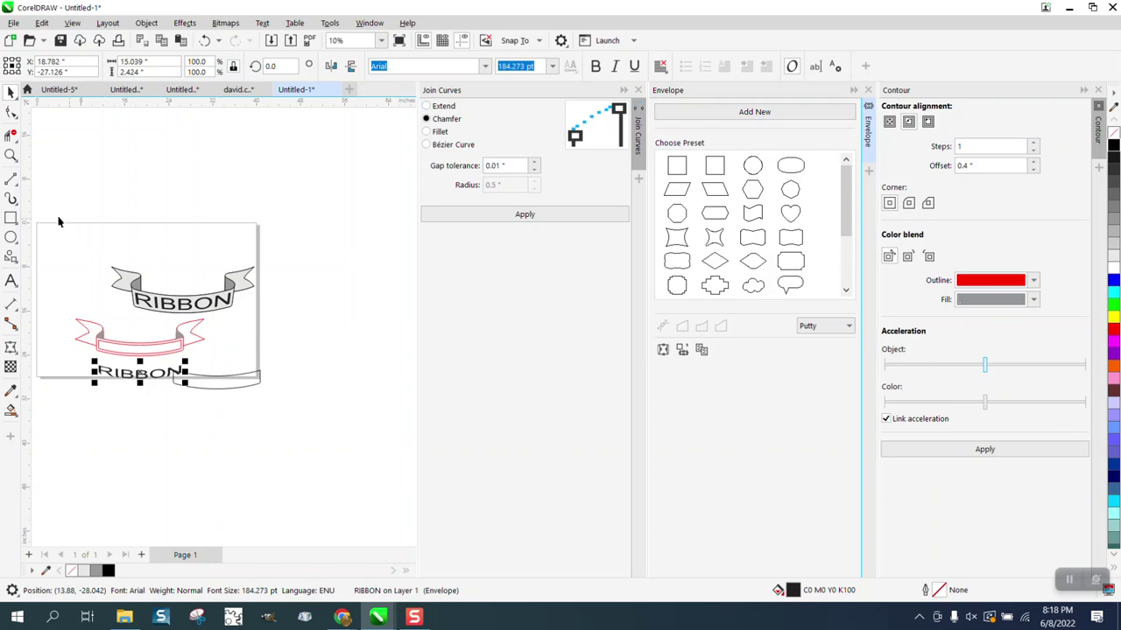
left_click(12, 156)
left_click_drag(65, 311, 283, 395)
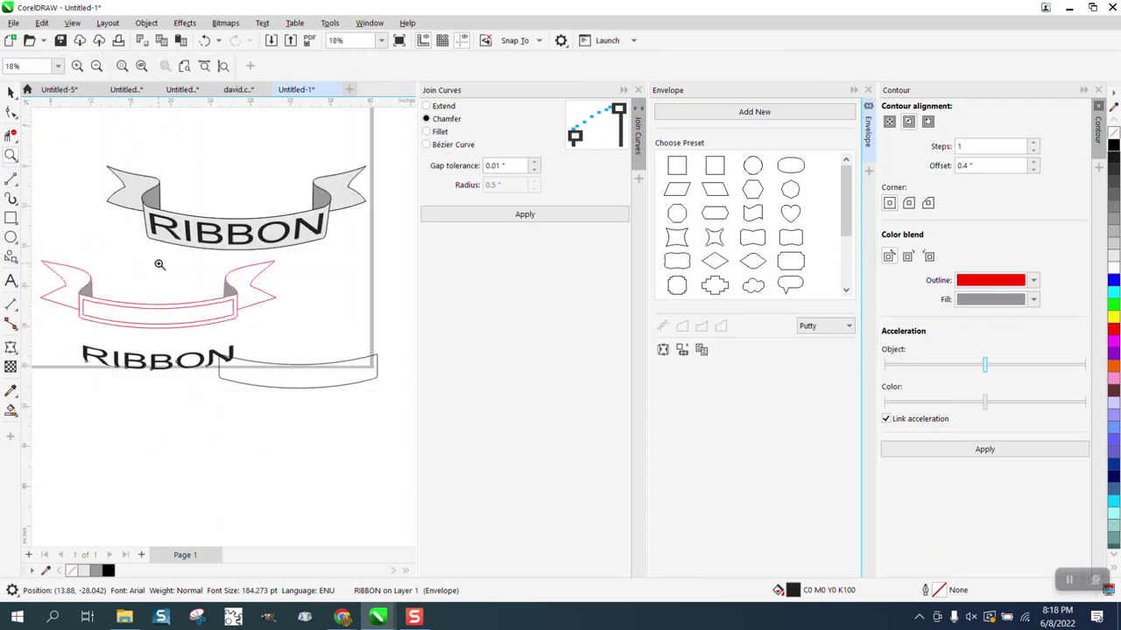
Align the RIBBON text's centre with the lower pink ribbon so it sits in the band.
left_click(12, 92)
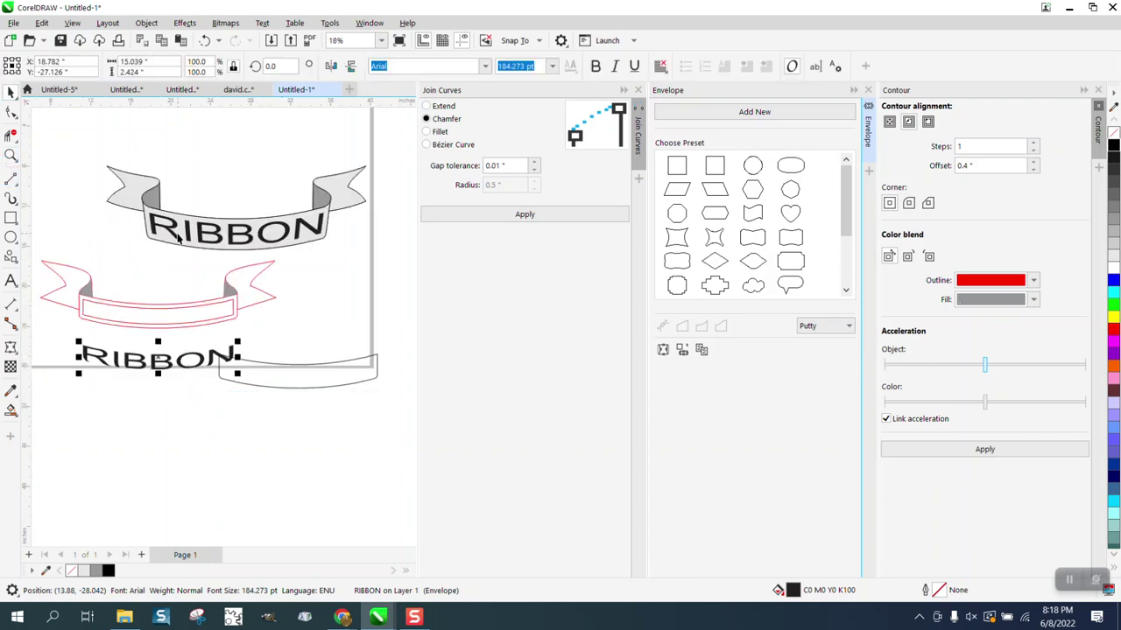
left_click(180, 317, "shift")
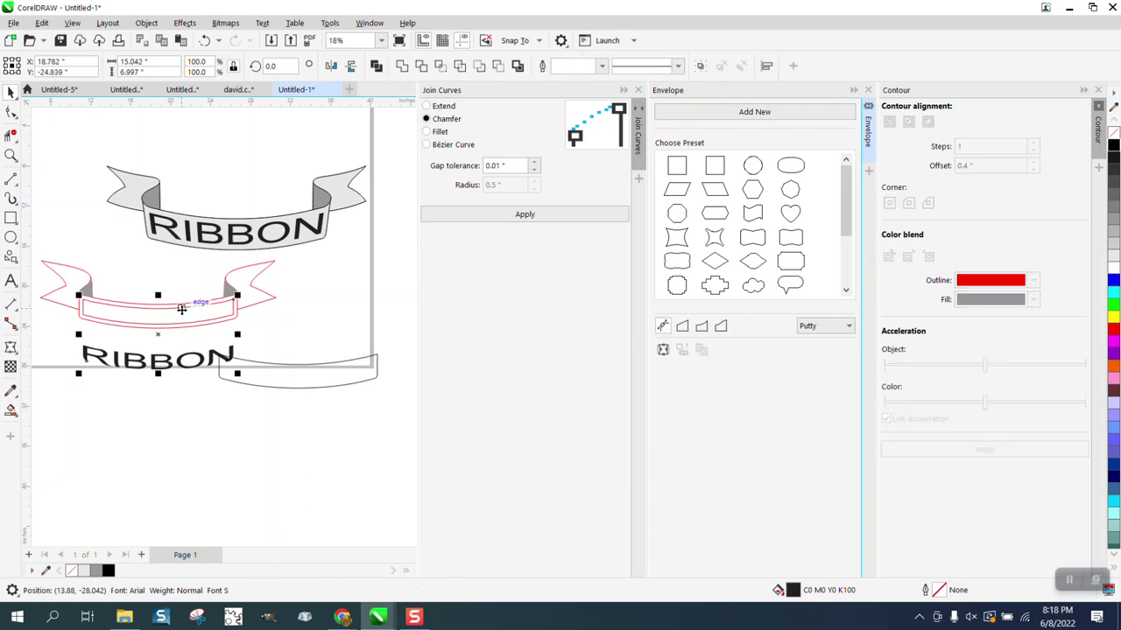
key("c")
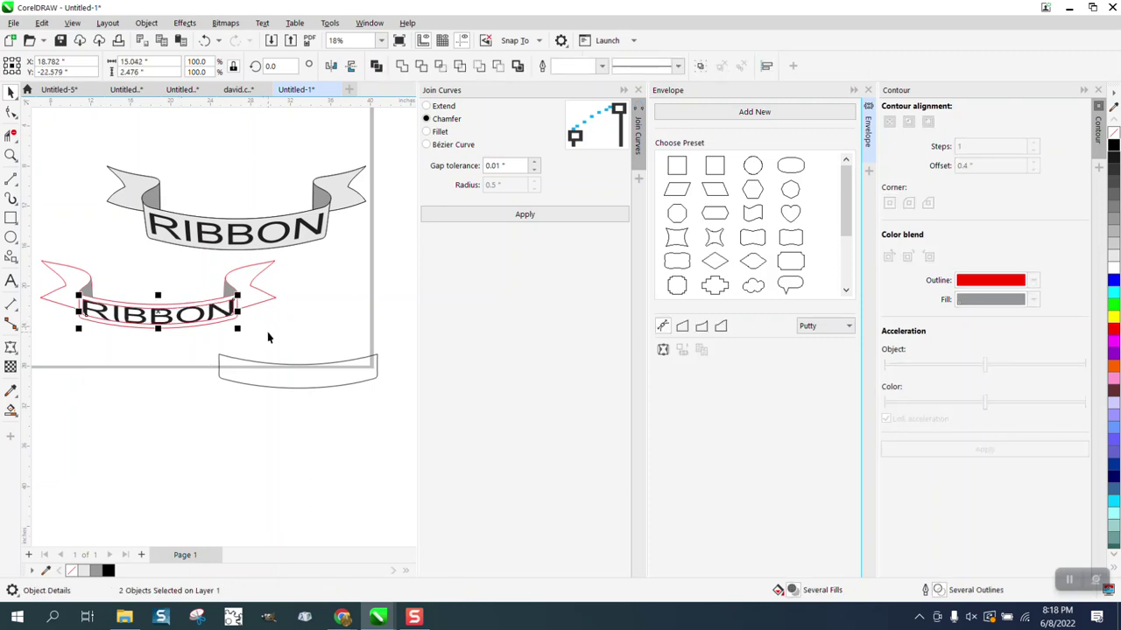
left_click(229, 329)
left_click(218, 322)
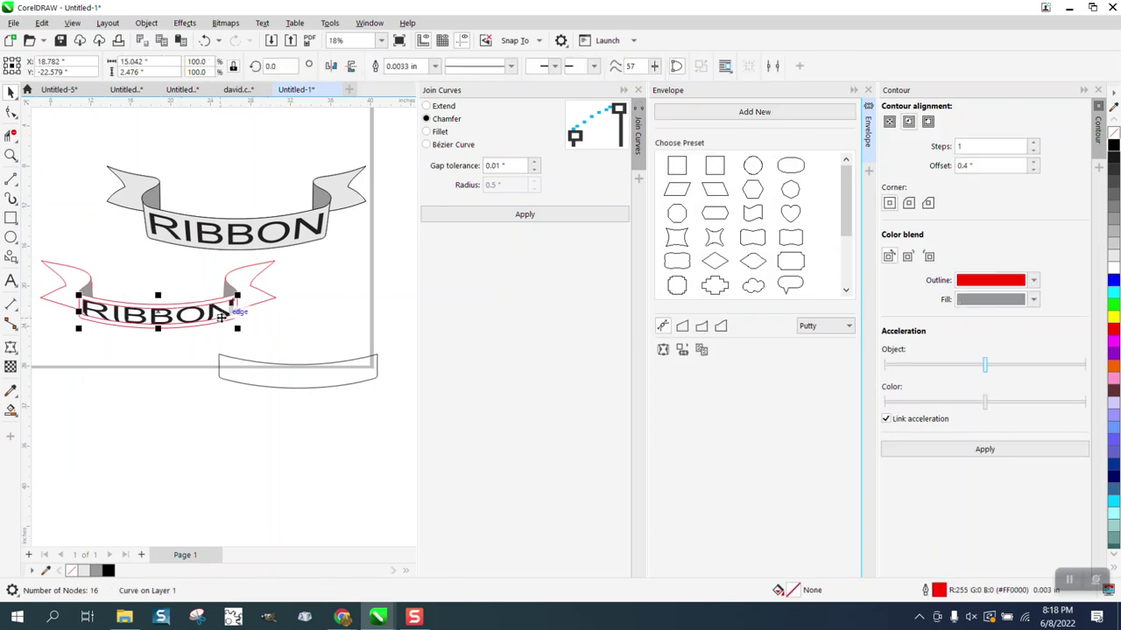
left_click(225, 322)
Give every part of the lower ribbon a black outline.
scroll(225, 317, "down", 1)
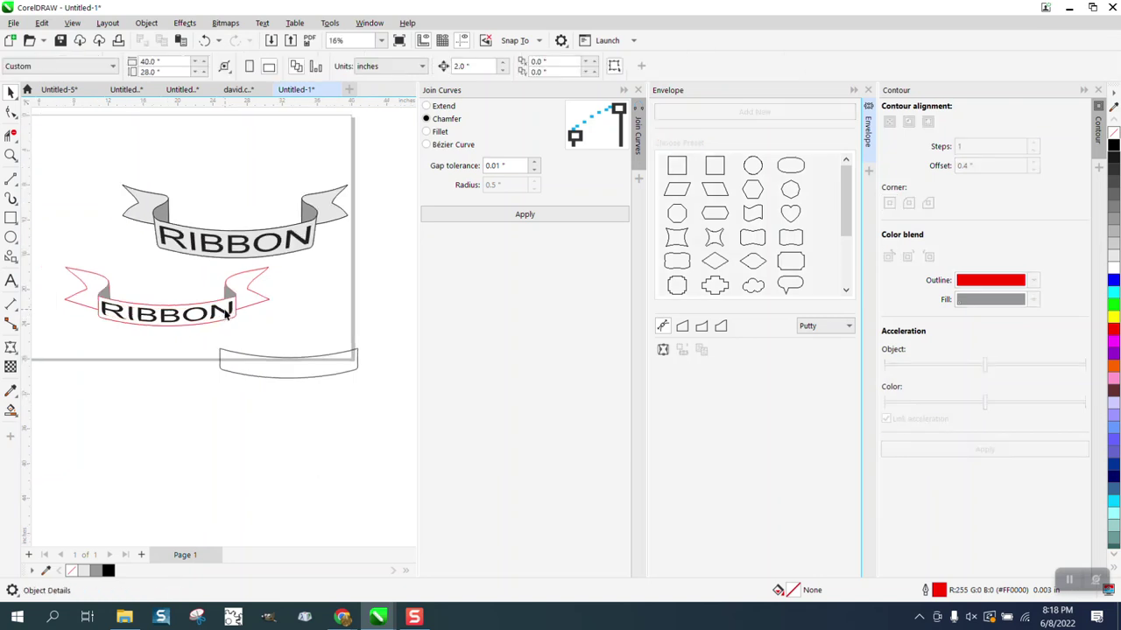
left_click_drag(53, 261, 303, 343)
right_click(1113, 149)
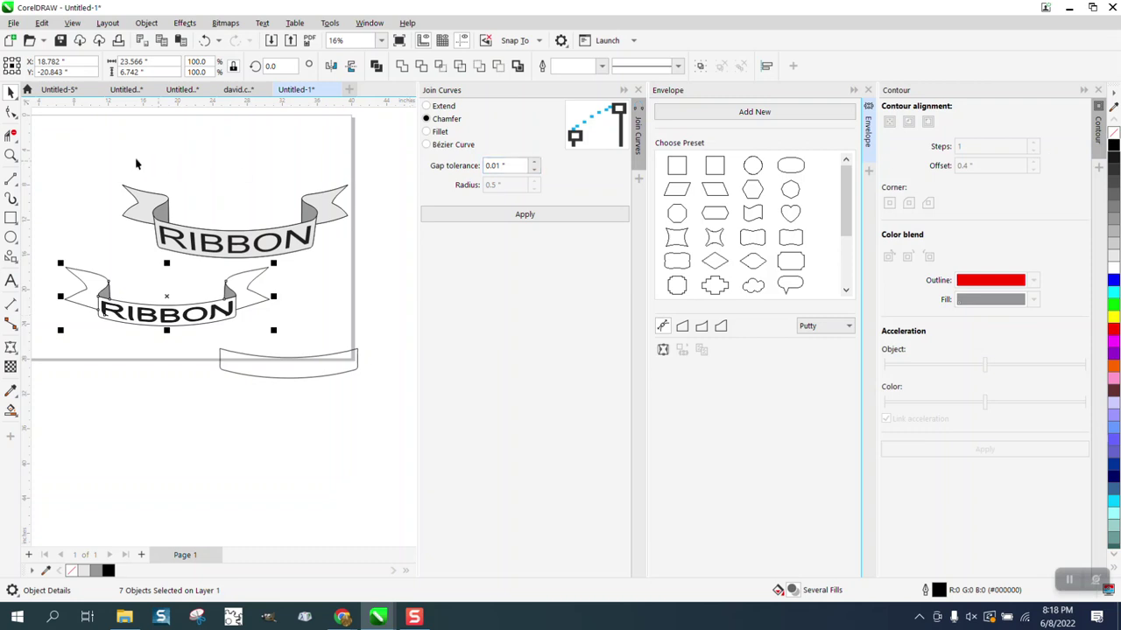
Close the Join Curves and Envelope dockers, collapse Contour, and zoom in on the lower ribbon.
left_click(12, 156)
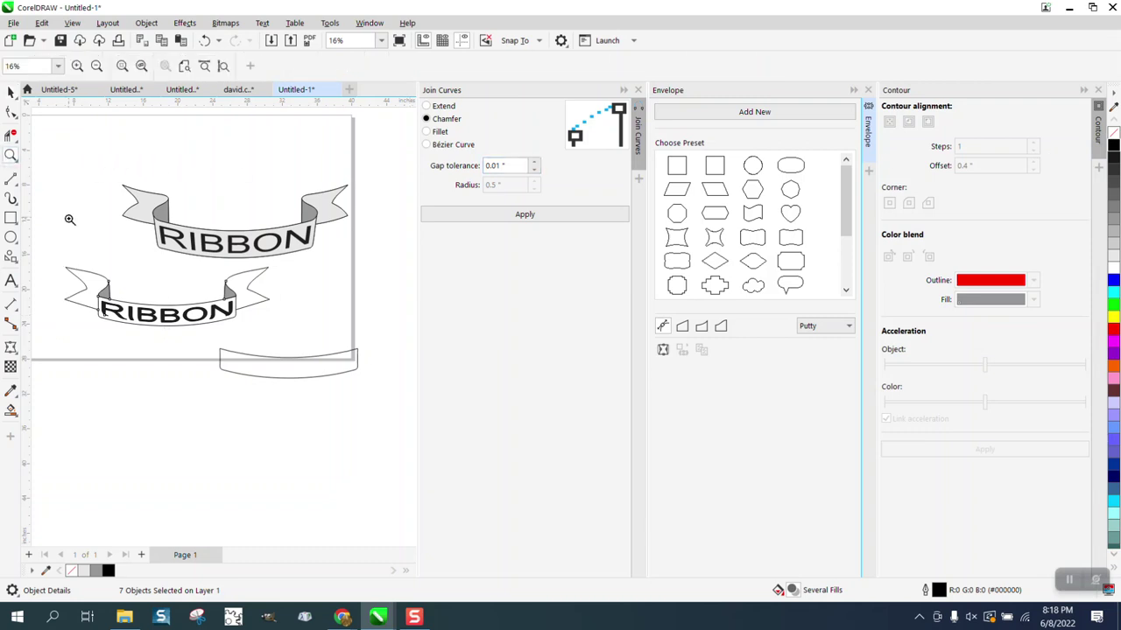
scroll(329, 342, "up", 1)
scroll(368, 347, "down", 2)
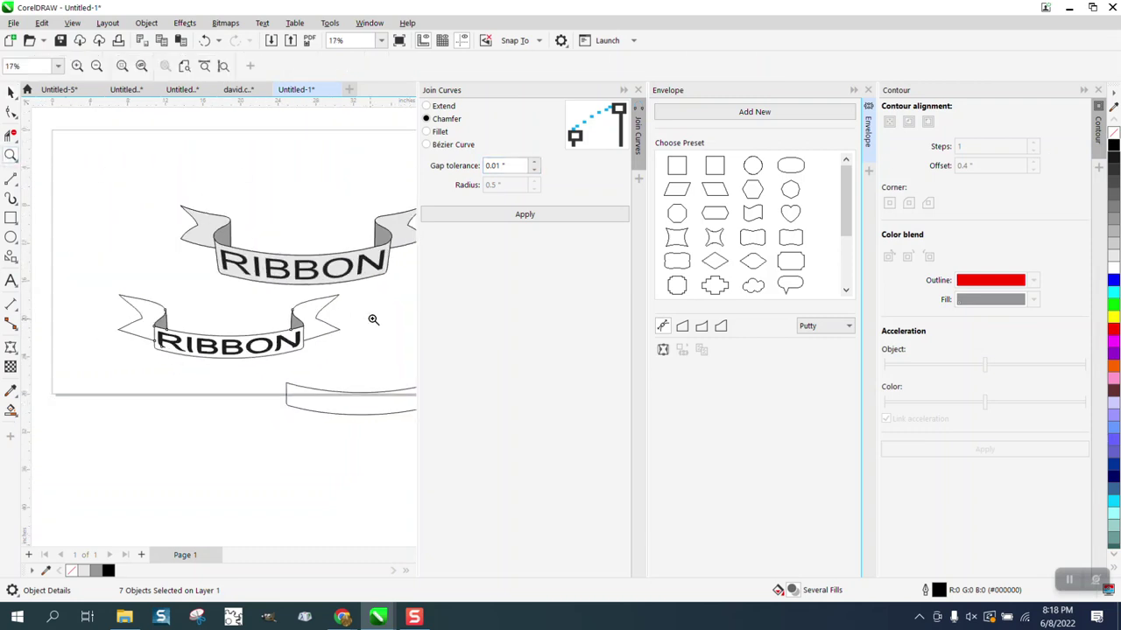
left_click(638, 91)
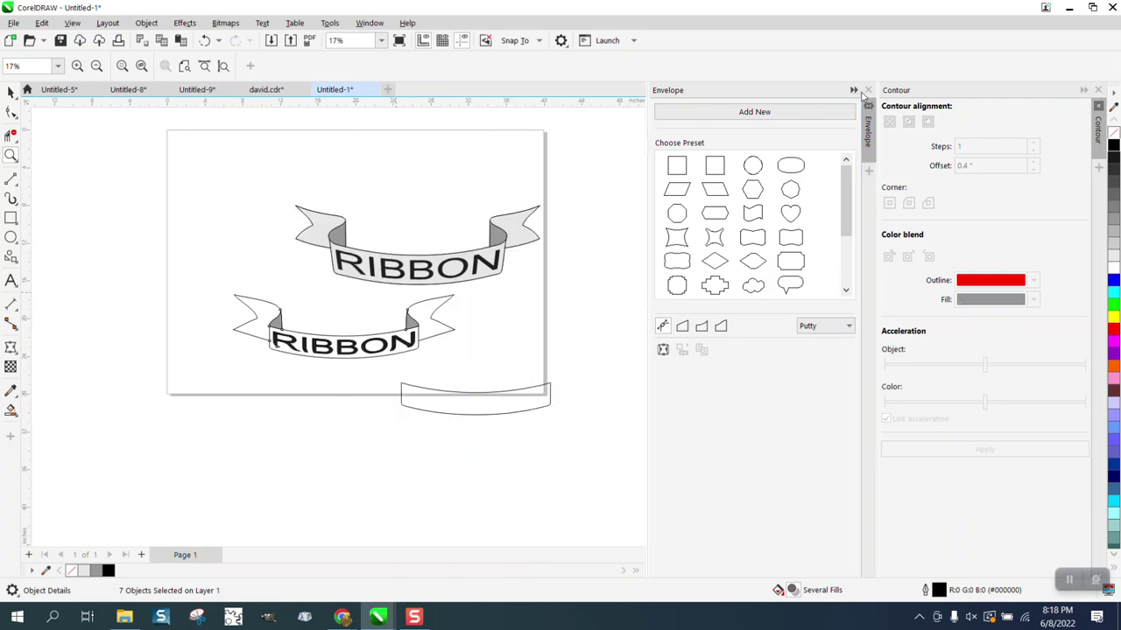
left_click(868, 91)
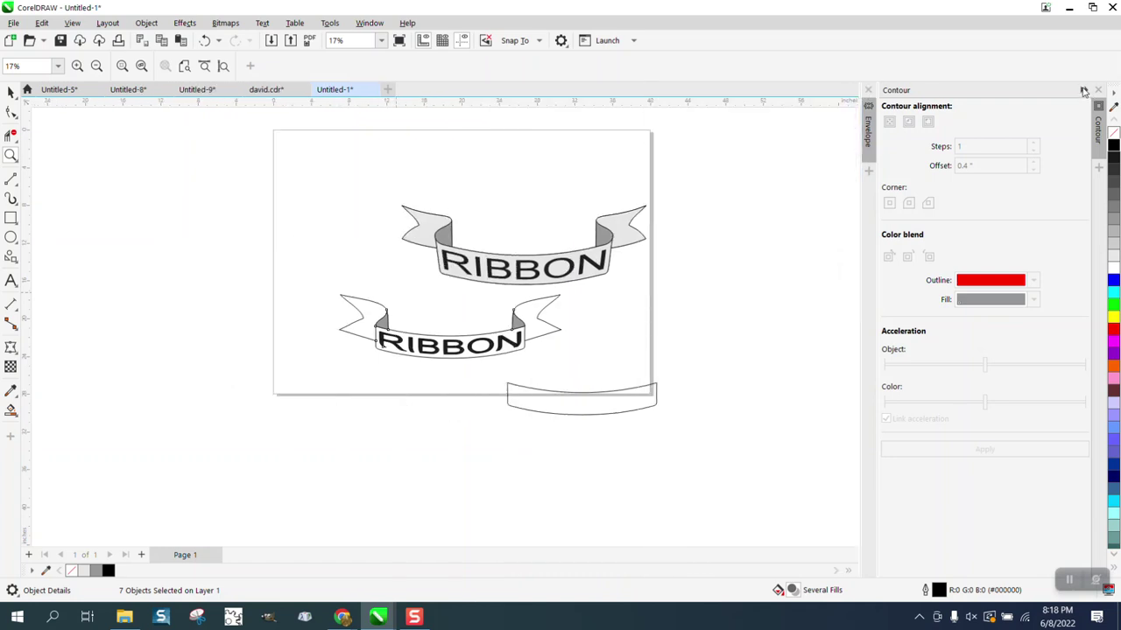
left_click(1083, 91)
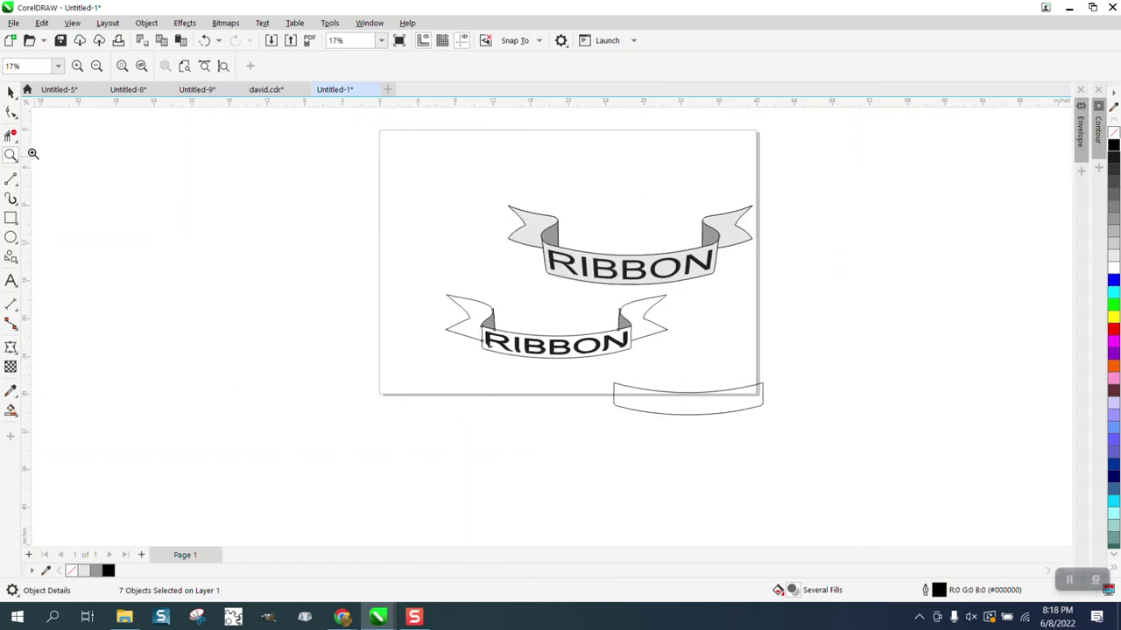
left_click_drag(458, 303, 718, 383)
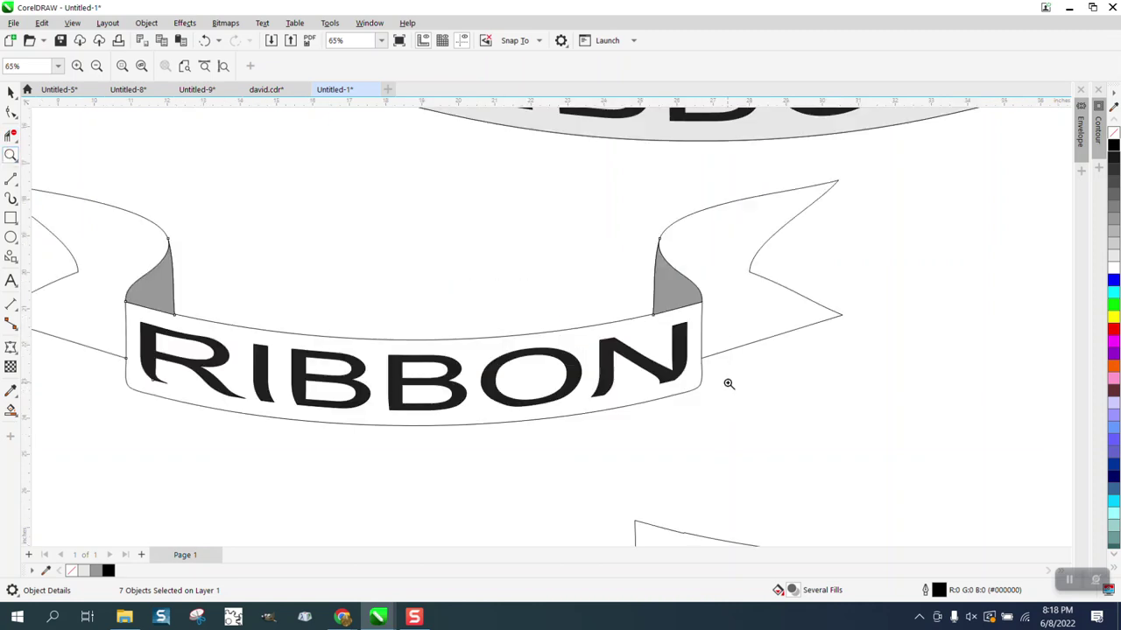
scroll(551, 327, "down", 2)
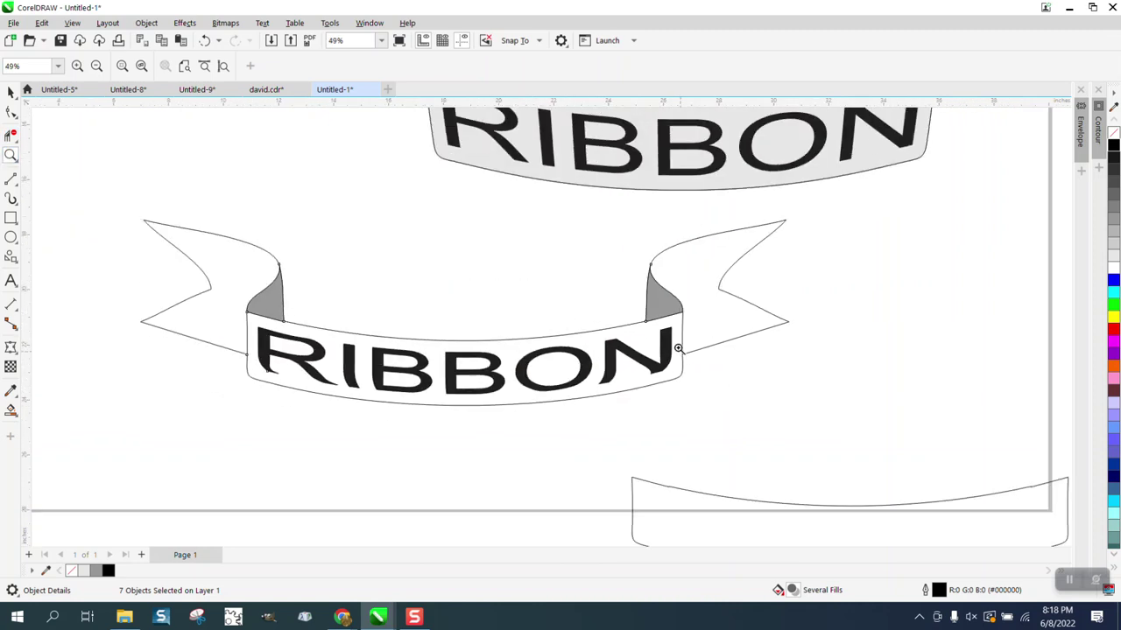
left_click(15, 417)
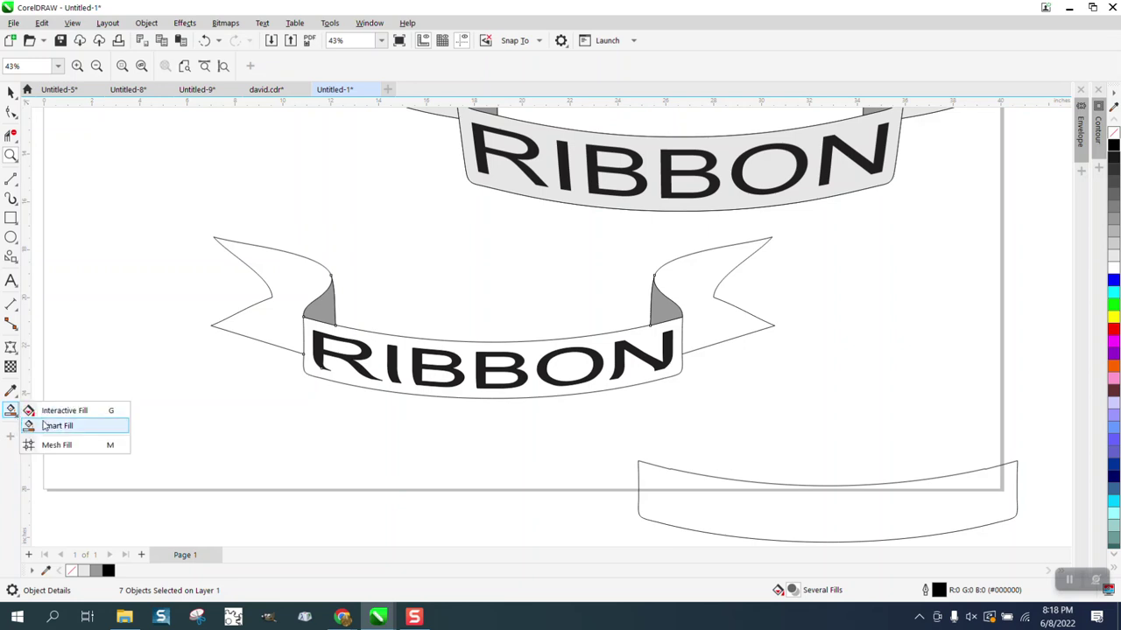
left_click(48, 425)
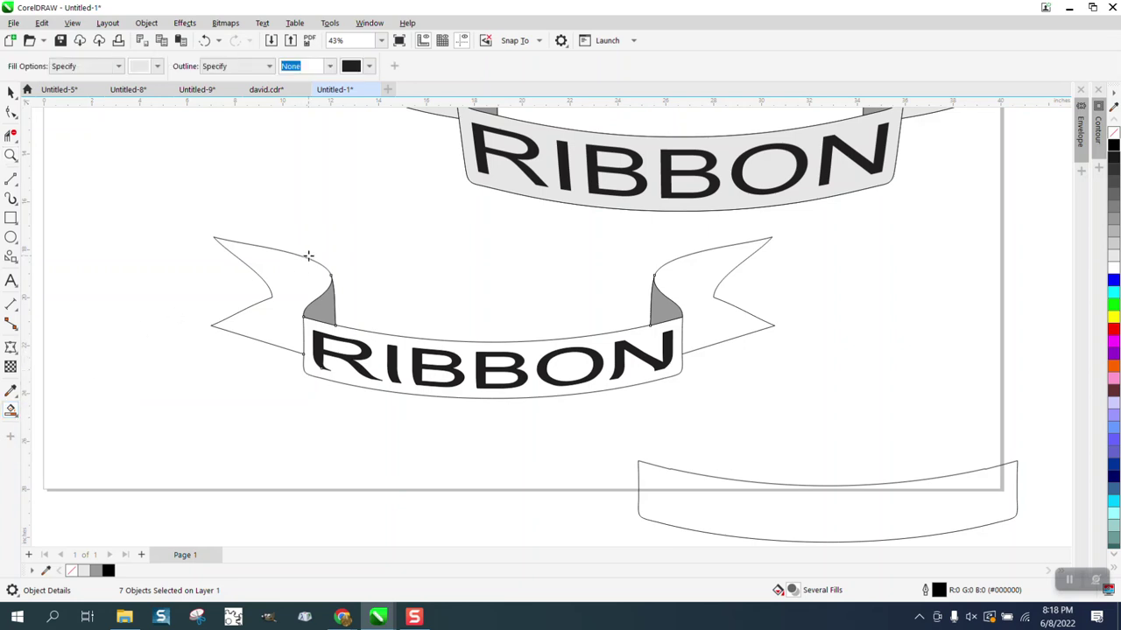
left_click(297, 270)
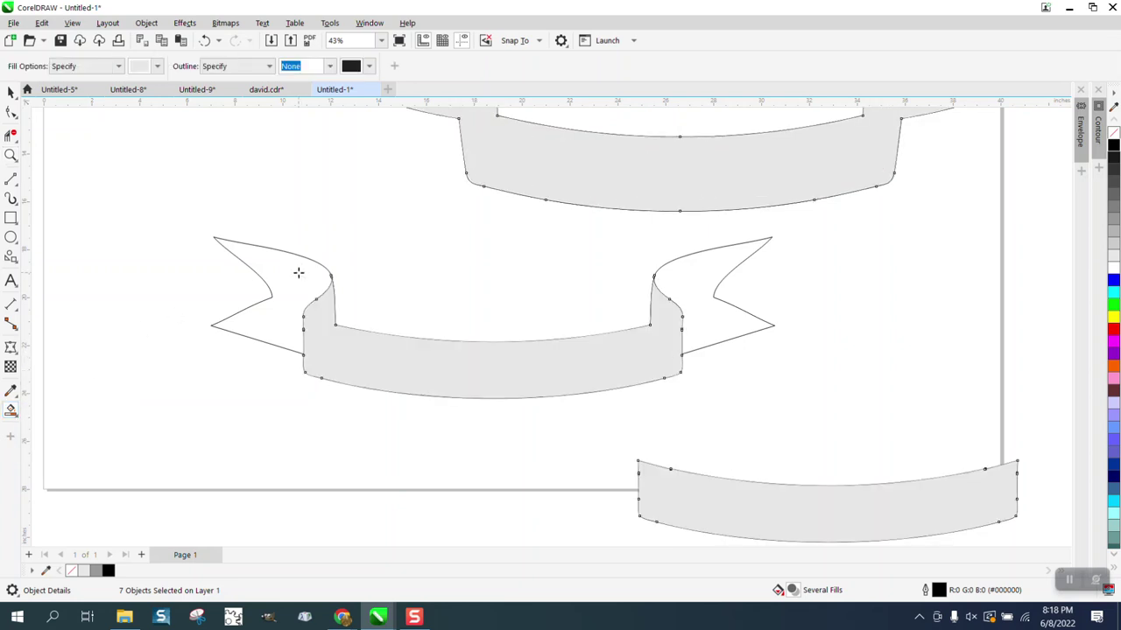
left_click(204, 41)
left_click(10, 154)
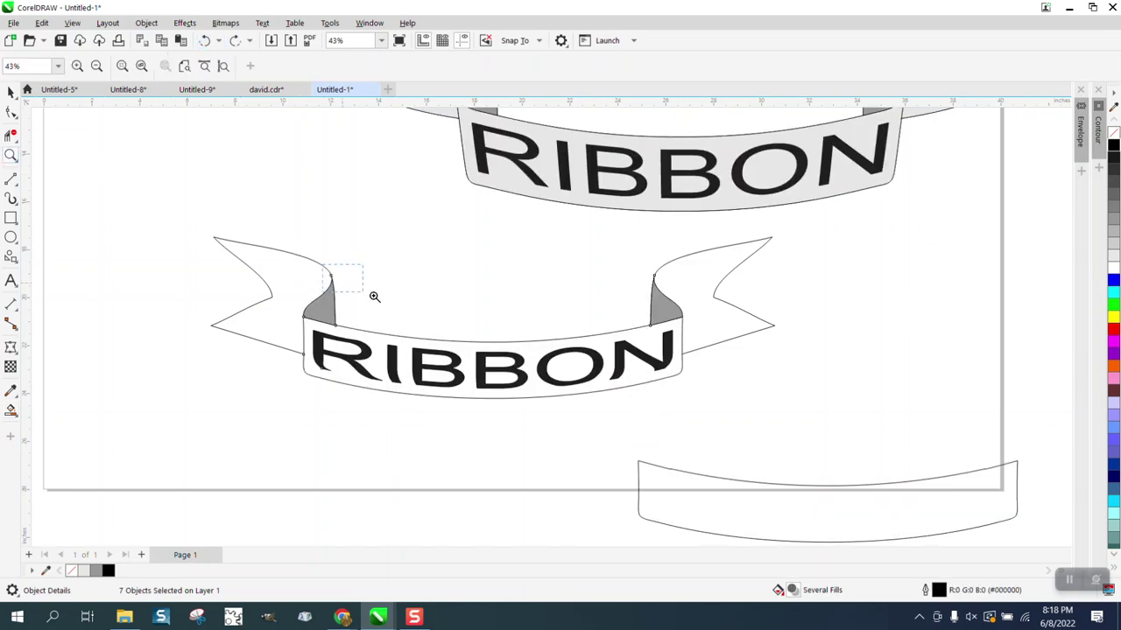
left_click_drag(373, 296, 385, 300)
scroll(210, 254, "down", 5)
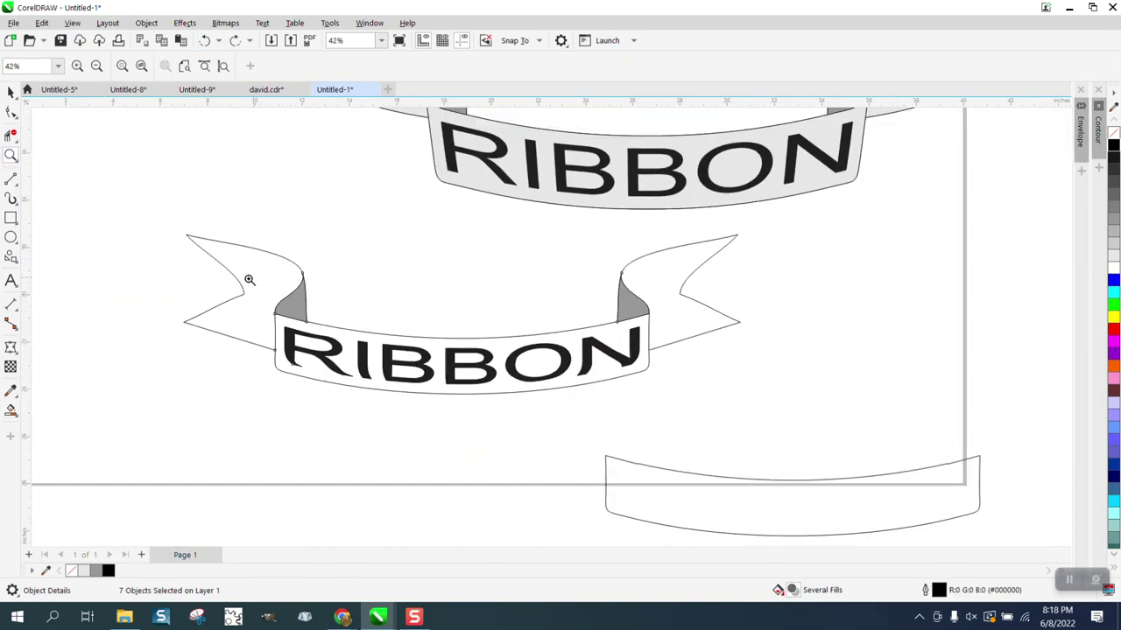
left_click(11, 409)
left_click(675, 302)
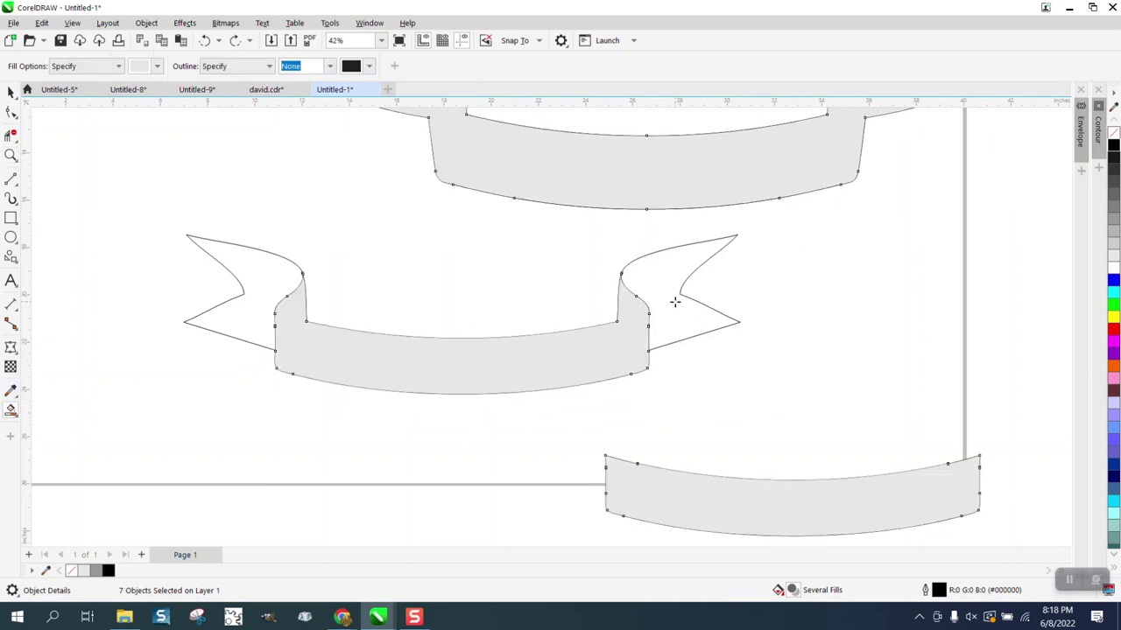
left_click(204, 40)
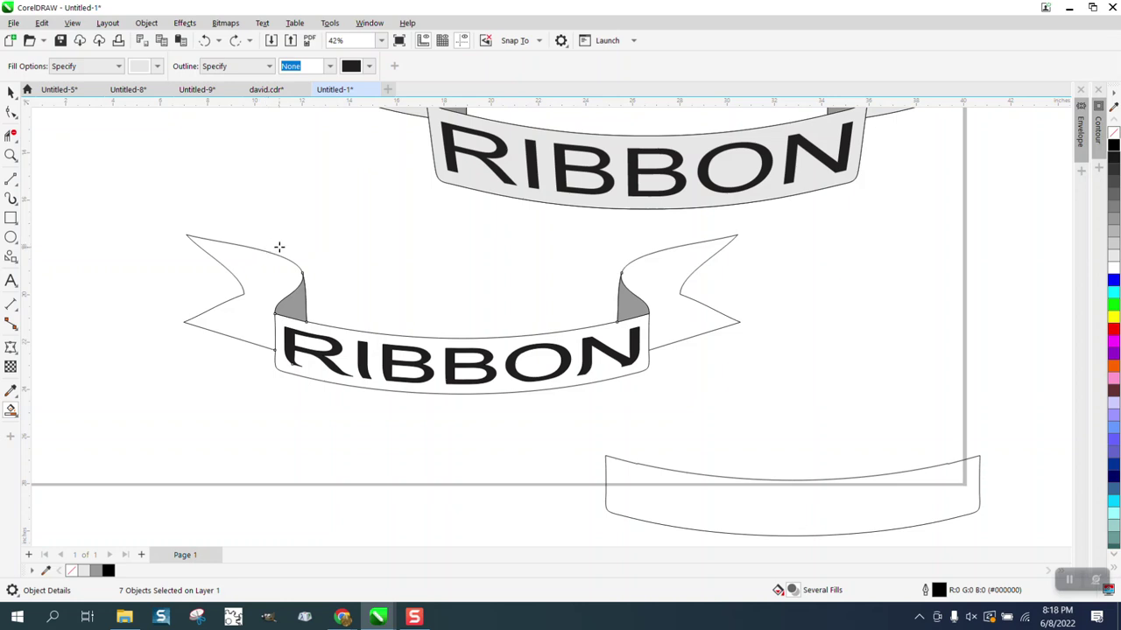
scroll(279, 247, "down", 2)
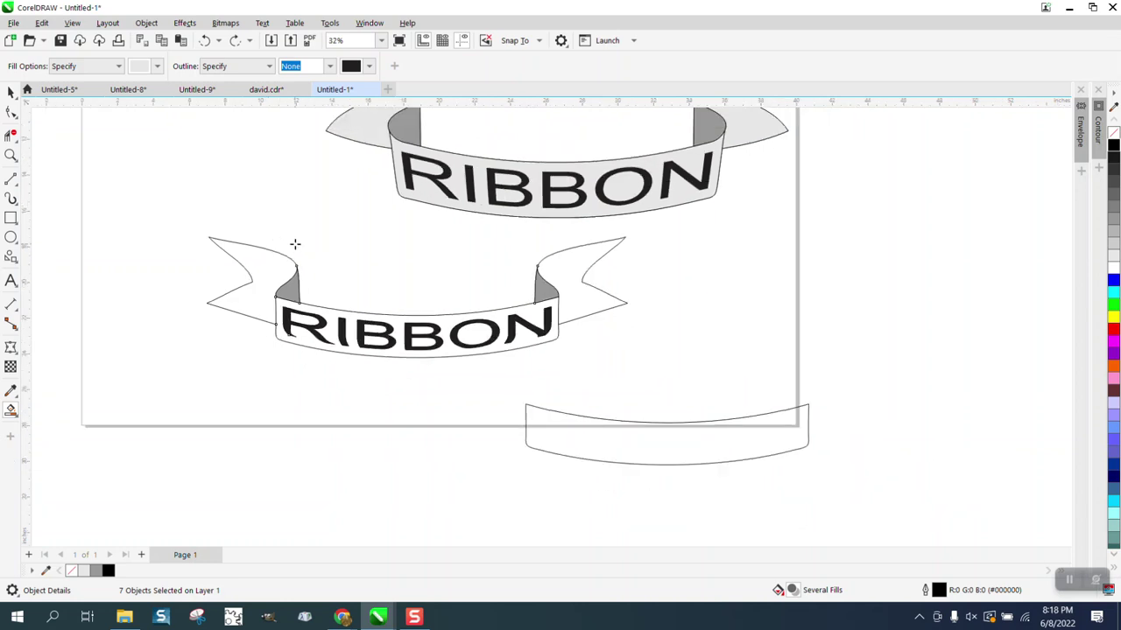